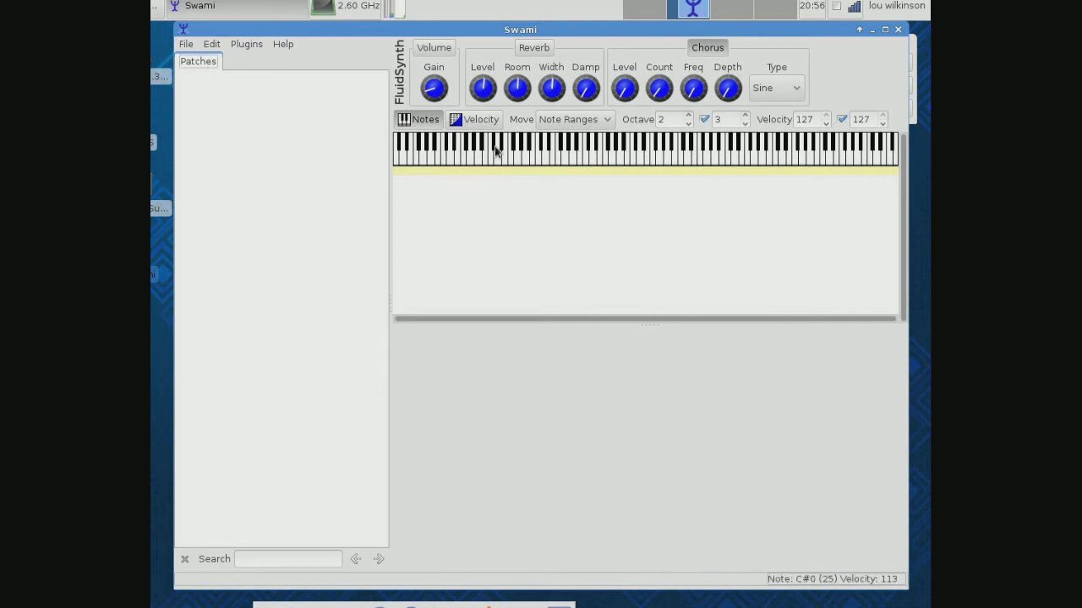
Create a new SoundFont named 'newone' and expand it to reveal its preset, instrument and sample folders
click(188, 46)
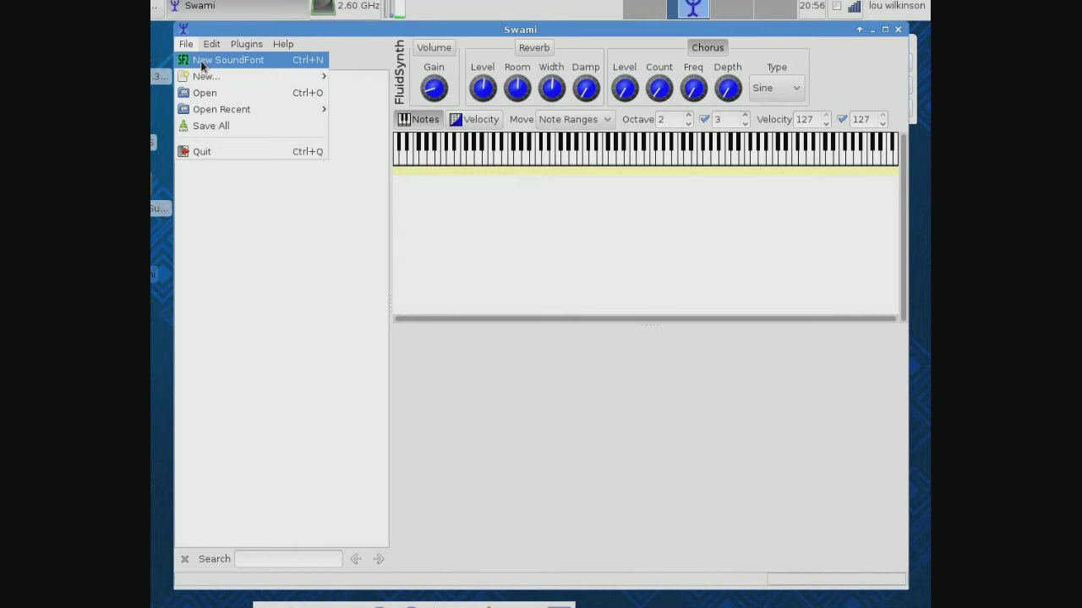
click(202, 65)
double_click(501, 362)
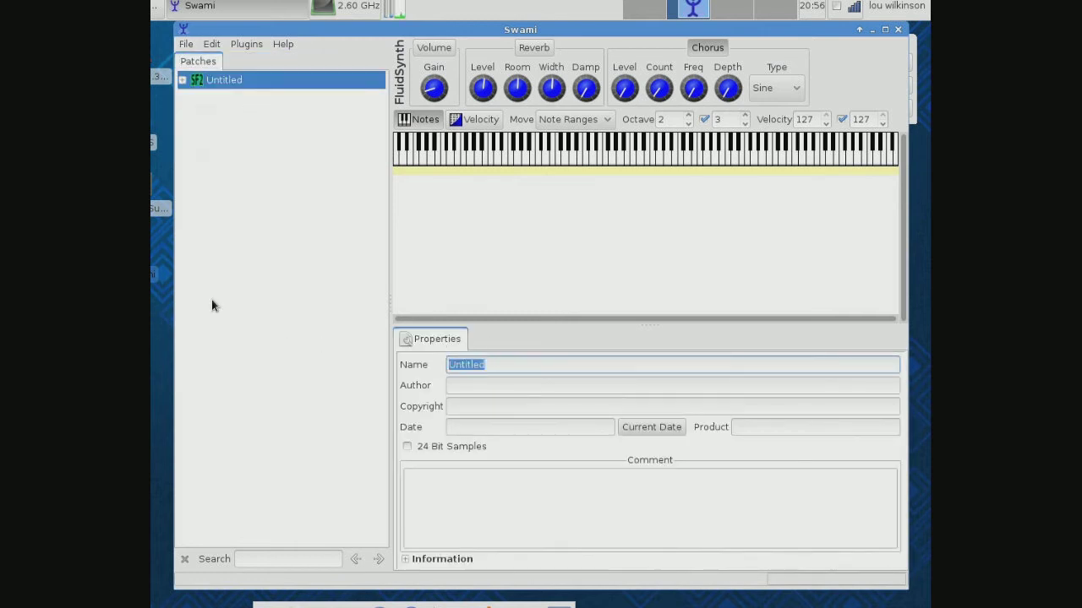
text(new)
key(BackSpace)
text(wone)
click(182, 80)
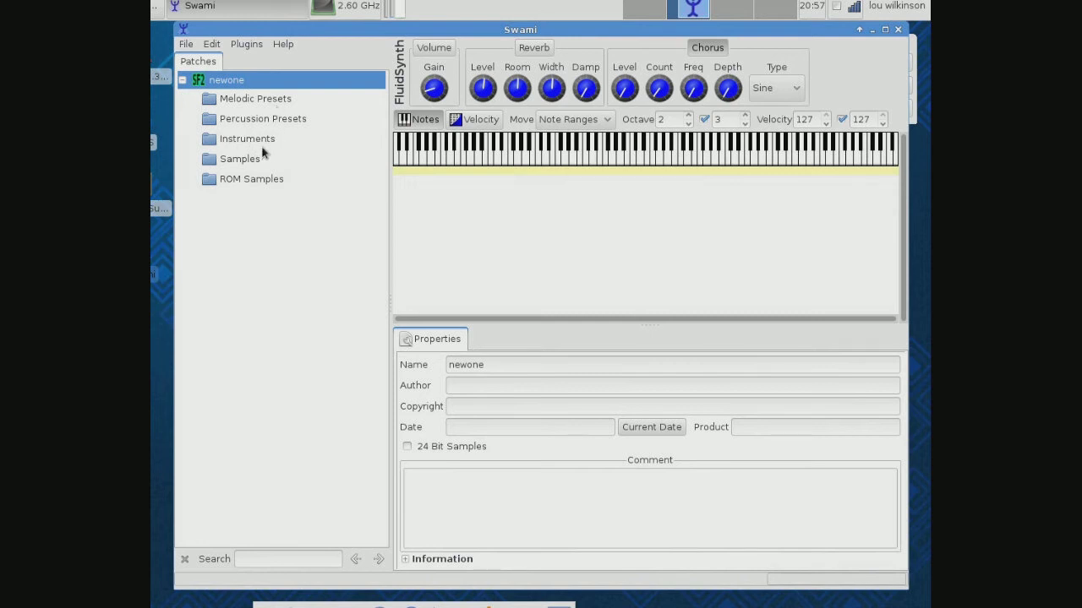
Load A4.flac, A5.flac and A6.flac into newone's Samples, producing six left/right samples
click(212, 164)
right_click(212, 164)
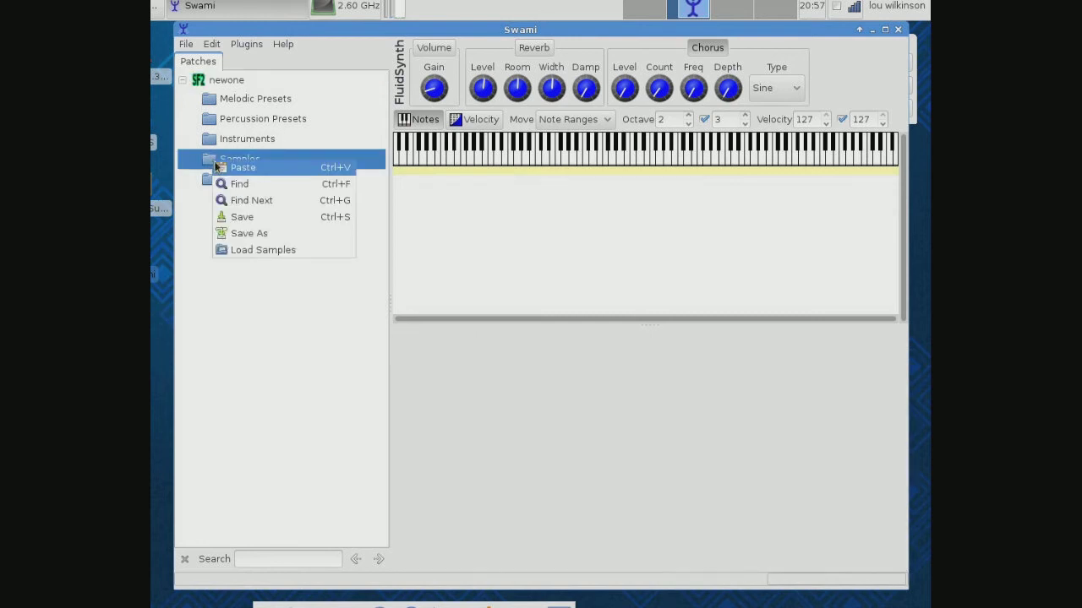
click(262, 252)
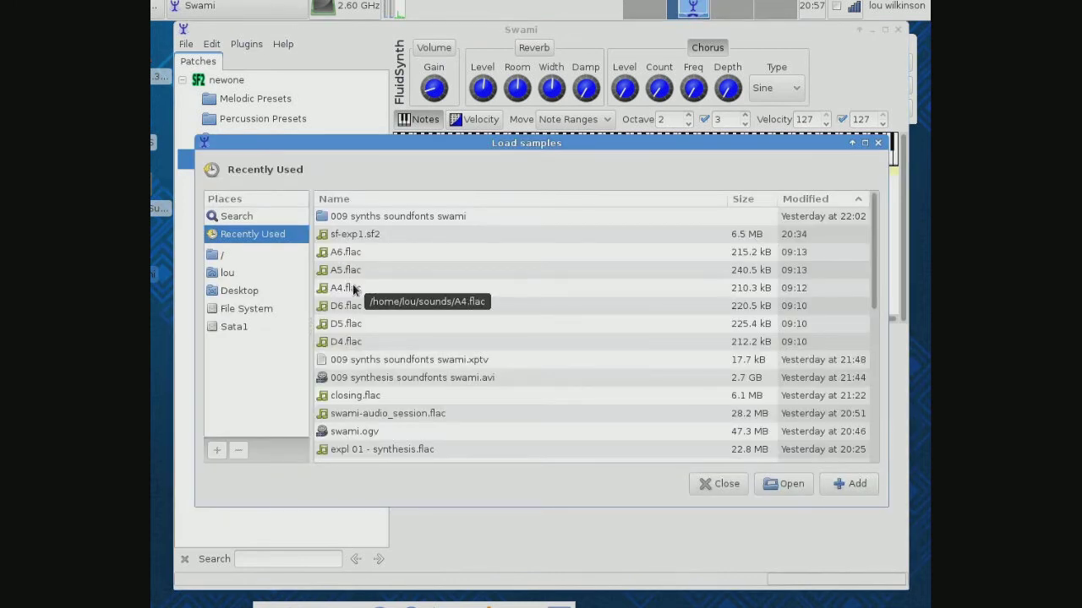
drag(351, 288, 359, 253)
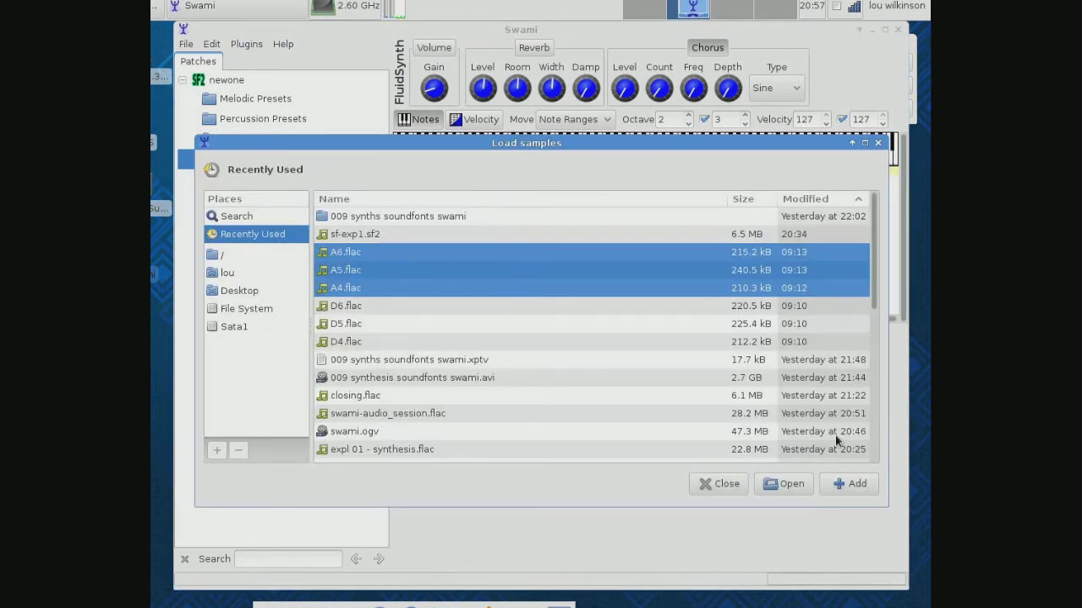
click(862, 483)
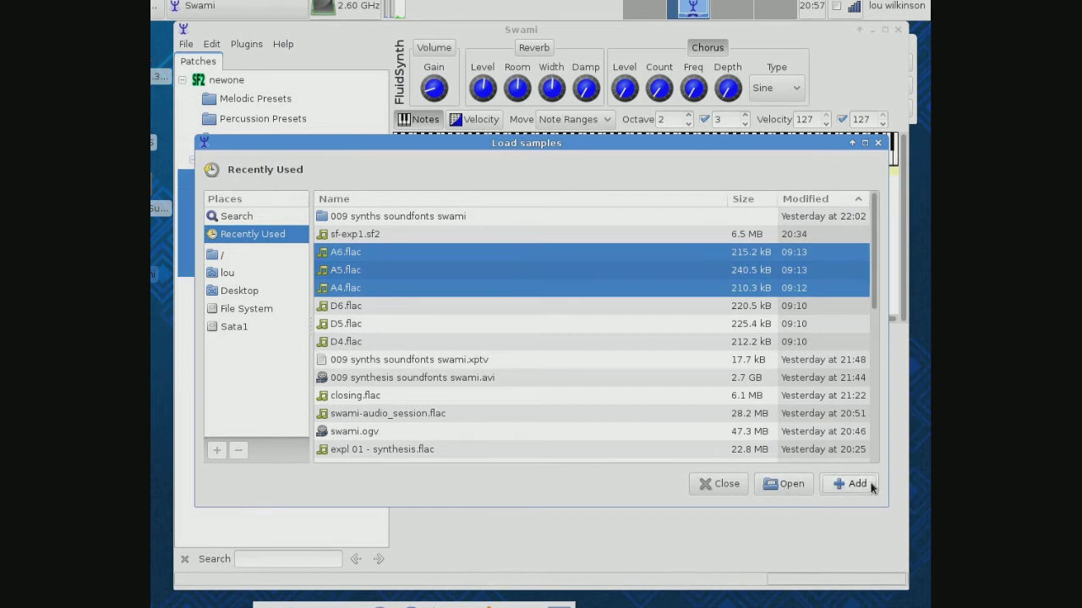
click(878, 143)
click(243, 183)
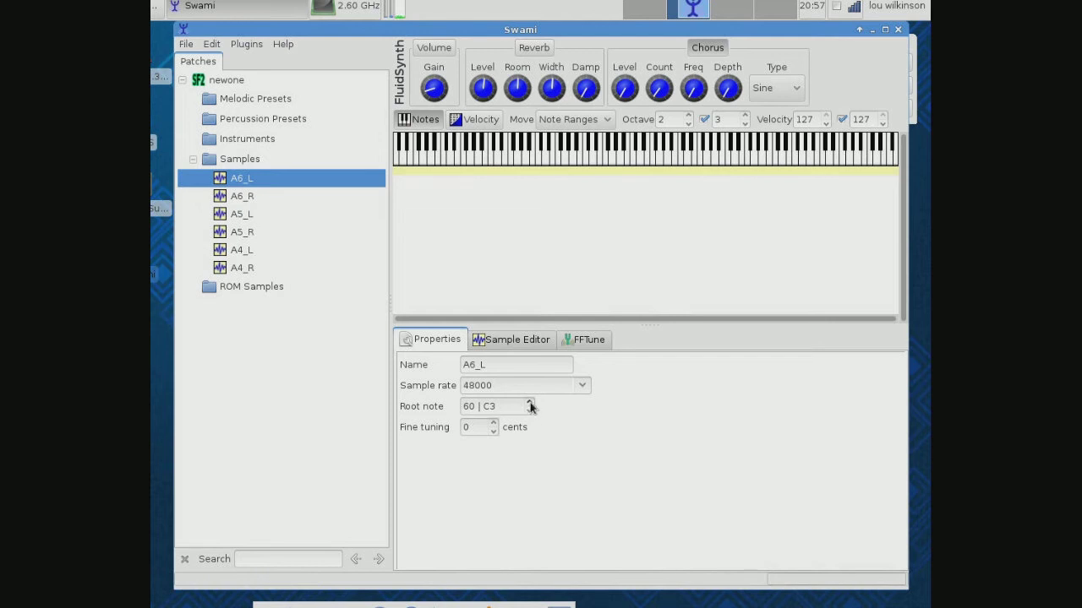
Set the root note of A6_L and A6_R to 105 (A6)
drag(530, 402, 530, 401)
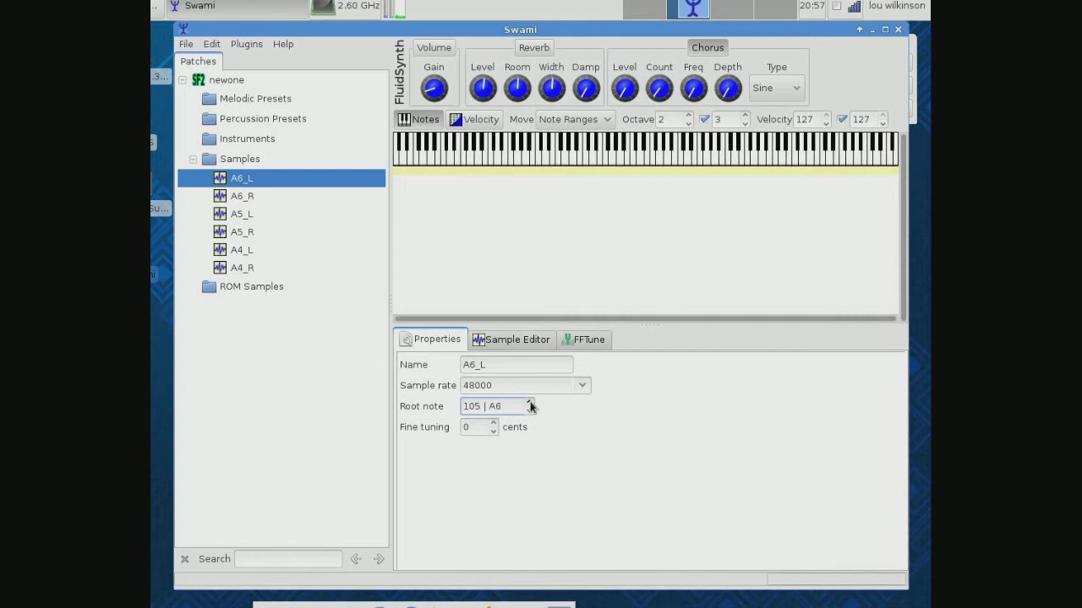
click(253, 200)
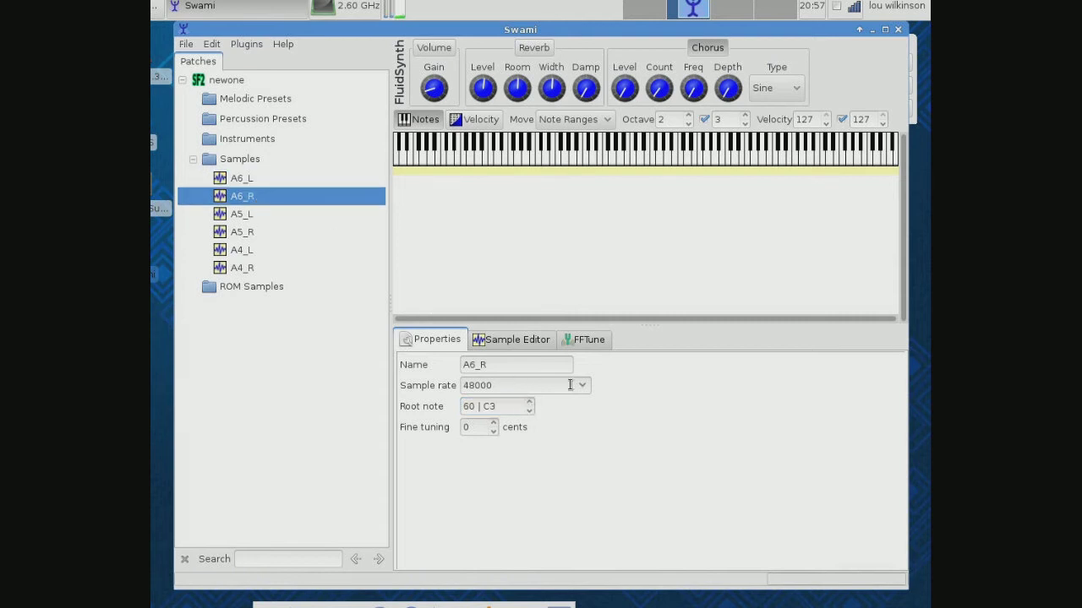
drag(528, 404, 524, 402)
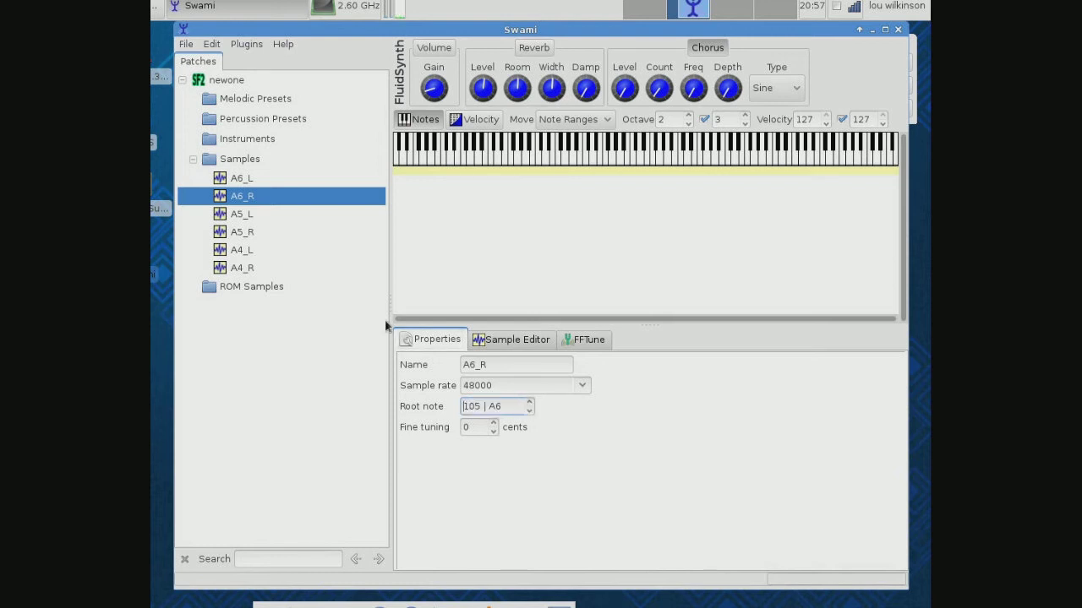
Set the root note of A5_L and A5_R to 93 (A5)
click(243, 215)
drag(529, 402, 529, 402)
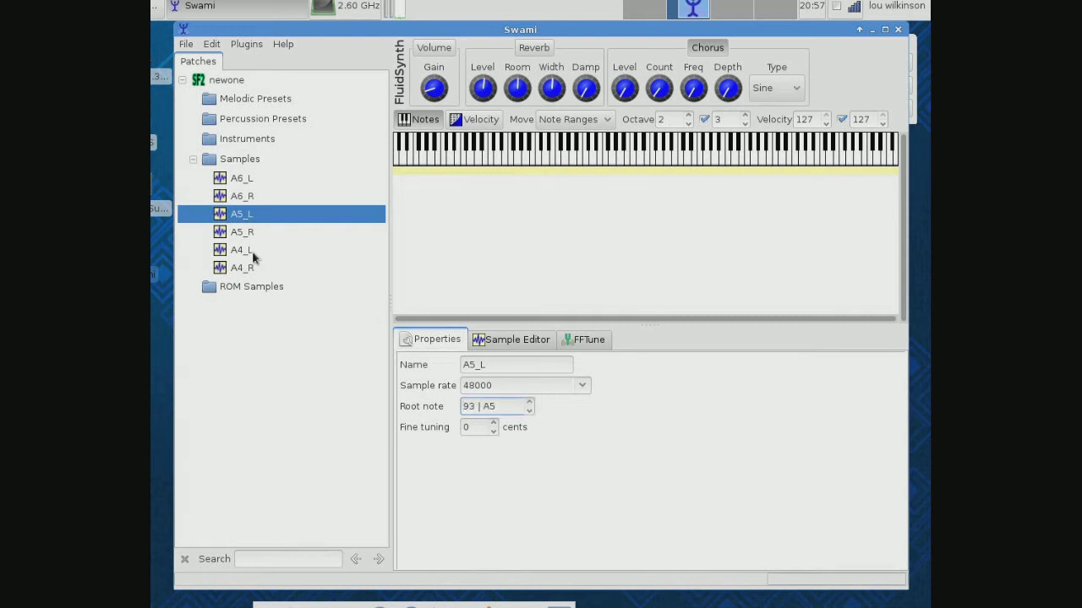
click(243, 234)
drag(530, 405, 530, 404)
click(529, 413)
click(530, 413)
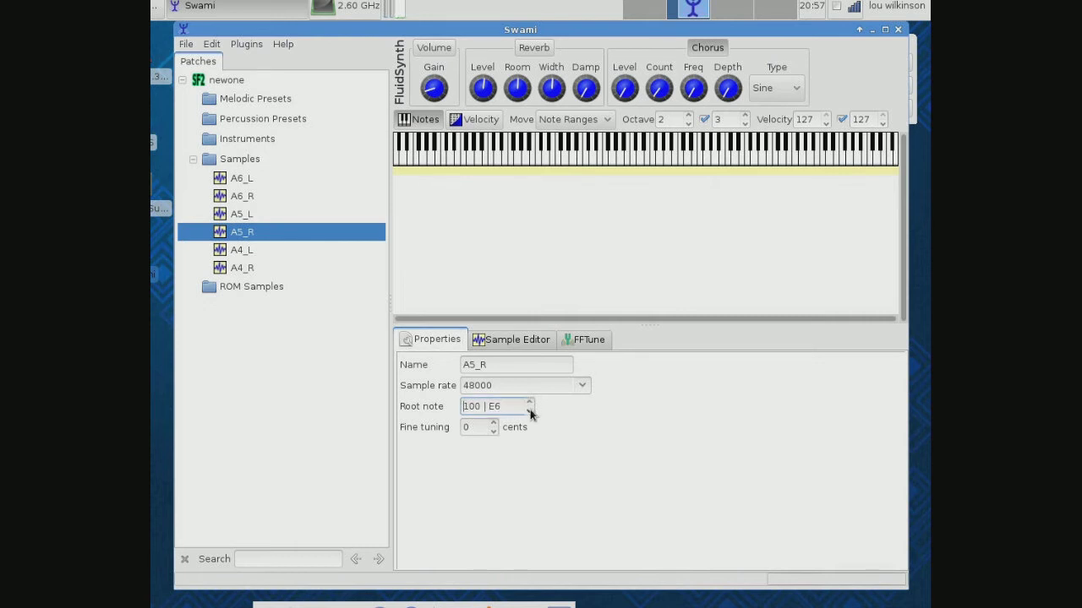
click(530, 413)
click(530, 413)
click(530, 414)
click(529, 413)
click(530, 413)
click(530, 414)
click(530, 413)
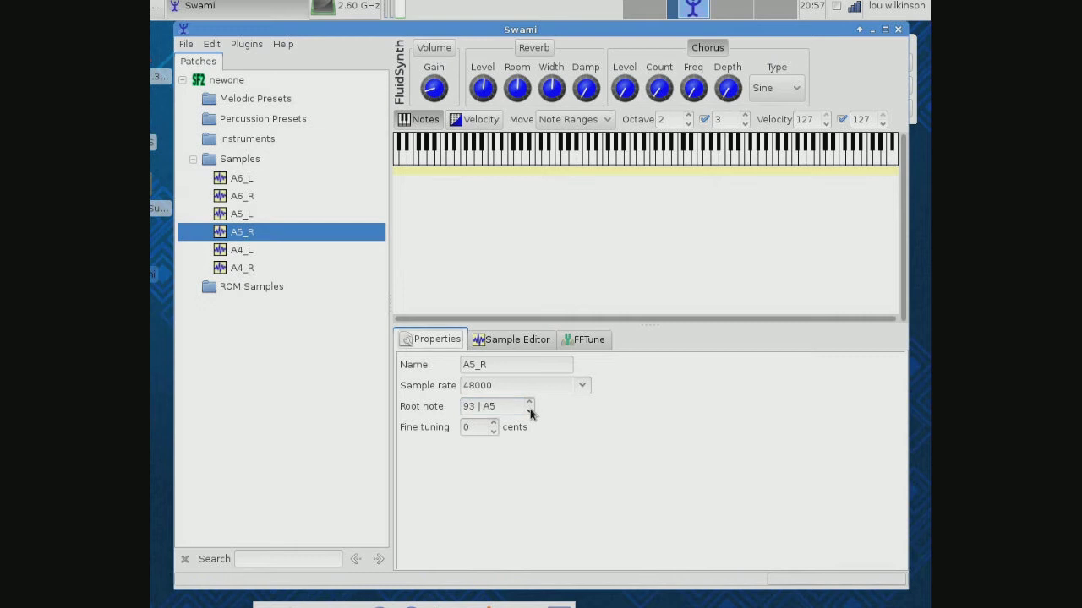
Set A4_L's root note to 81 (A4)
click(241, 251)
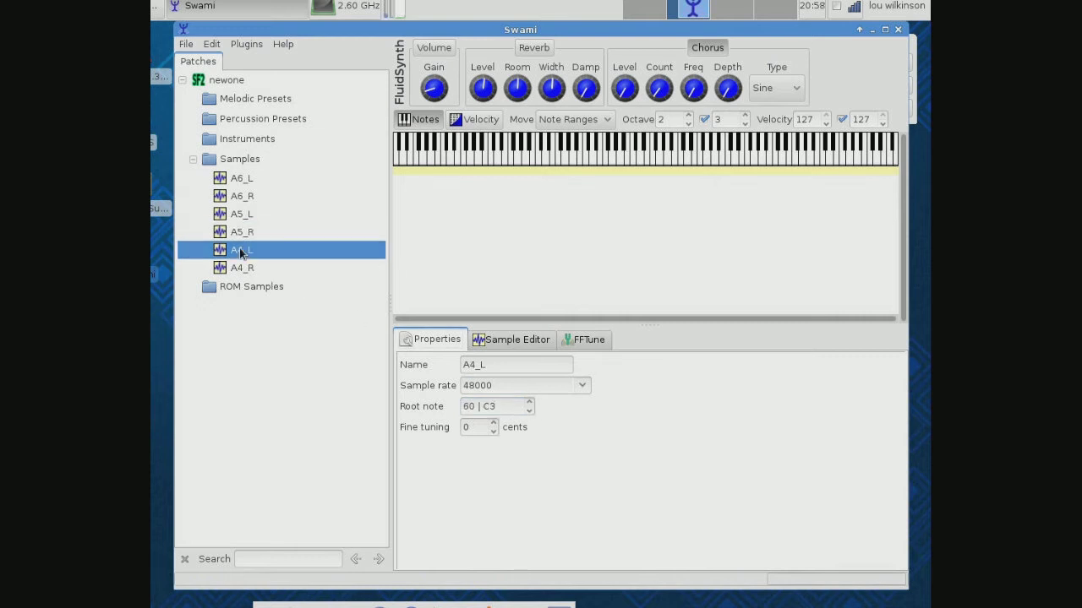
click(530, 402)
click(529, 402)
click(529, 402)
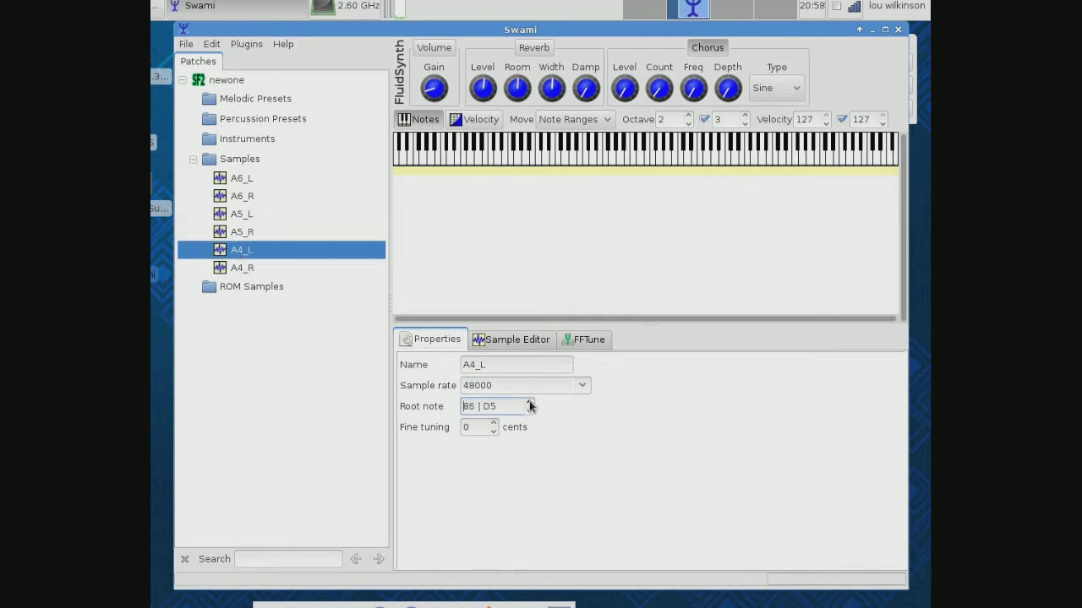
click(529, 402)
click(529, 402)
click(529, 403)
click(529, 402)
click(528, 403)
click(529, 408)
click(529, 409)
click(529, 408)
Set A4_R's root note to 81 (A4)
click(242, 268)
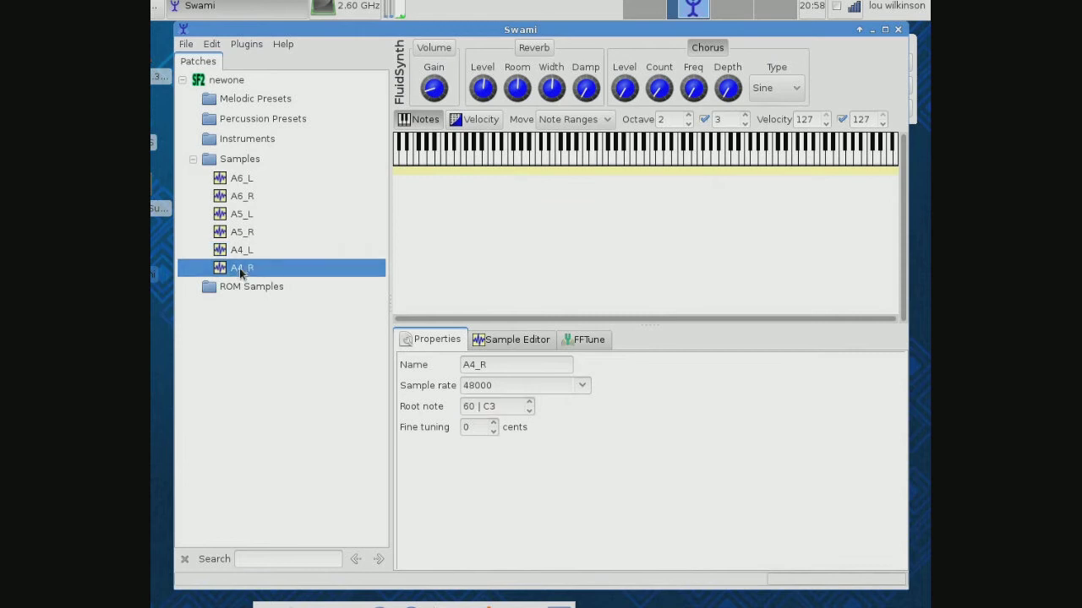
click(530, 403)
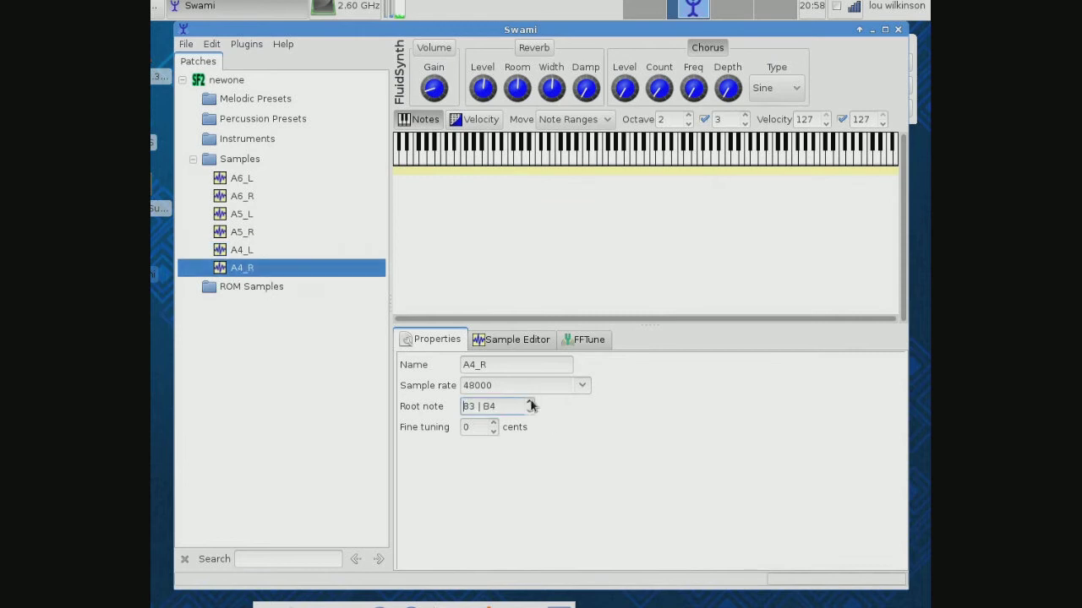
click(530, 403)
click(530, 404)
click(529, 412)
click(530, 411)
click(530, 412)
click(530, 412)
Check the root notes of A4_L, A5_R, A5_L, A6_R and A6_L
click(238, 250)
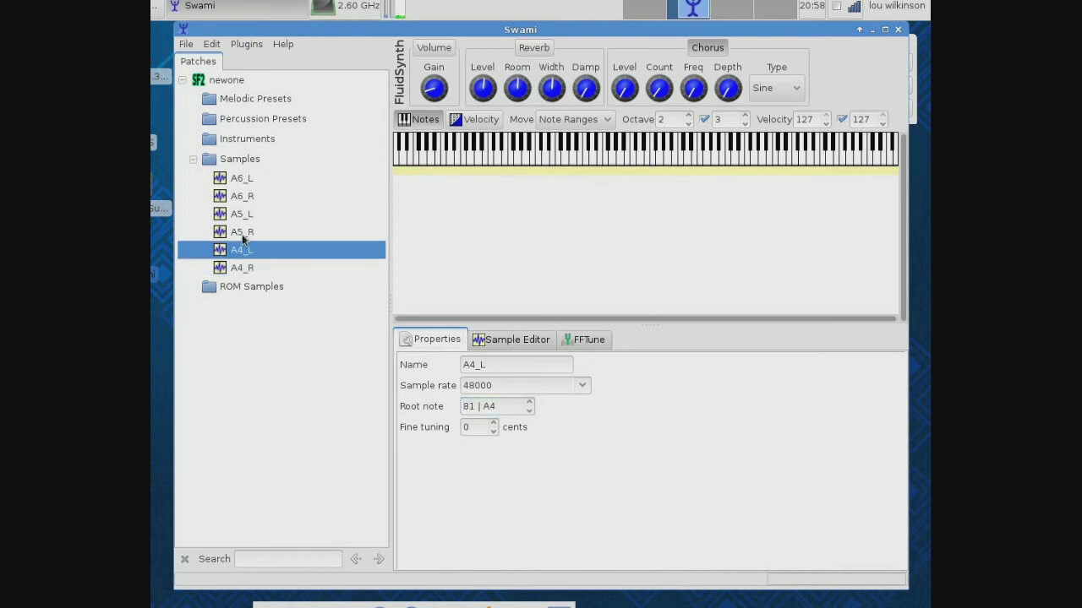
click(243, 234)
click(243, 216)
click(245, 199)
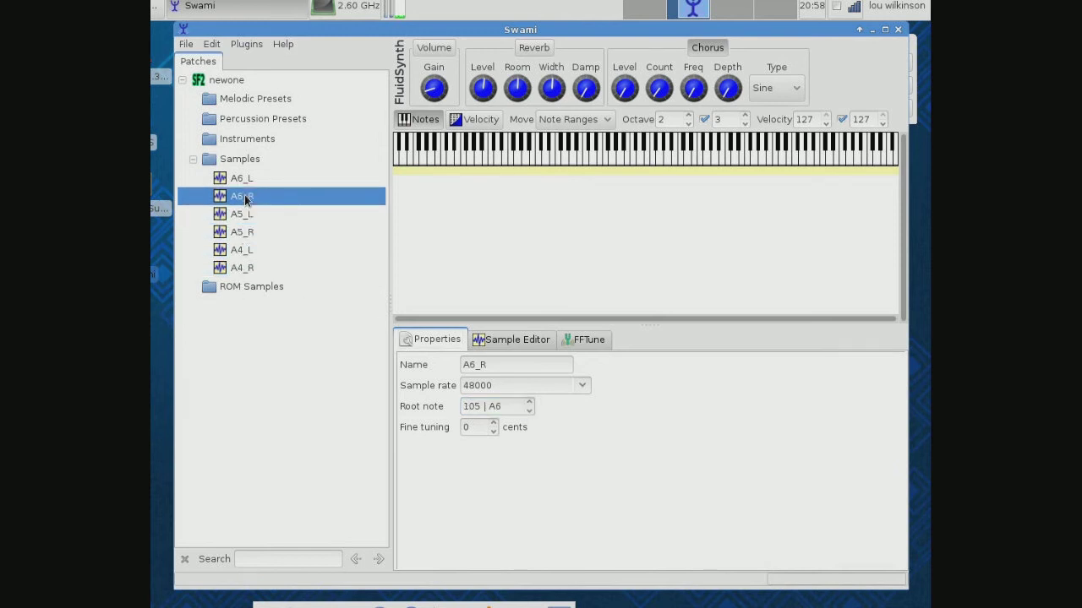
click(245, 180)
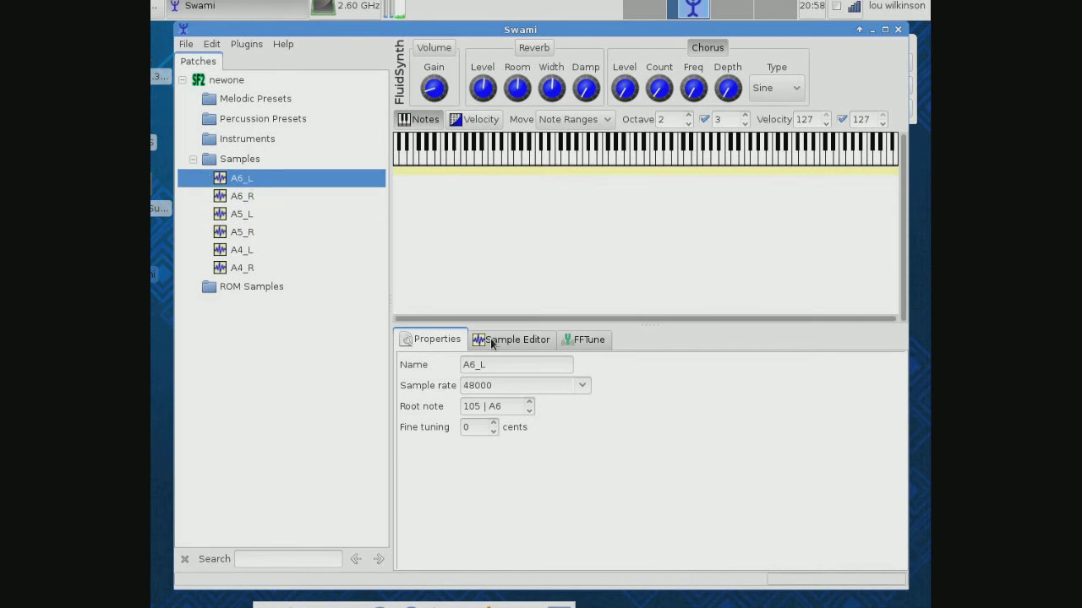
click(499, 341)
click(247, 197)
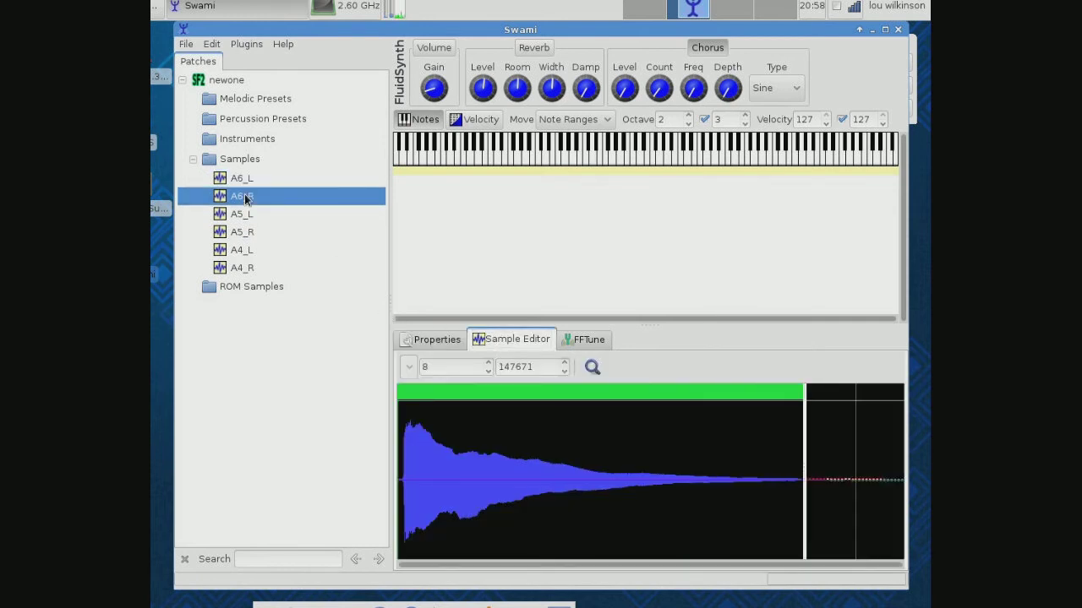
click(251, 216)
click(256, 233)
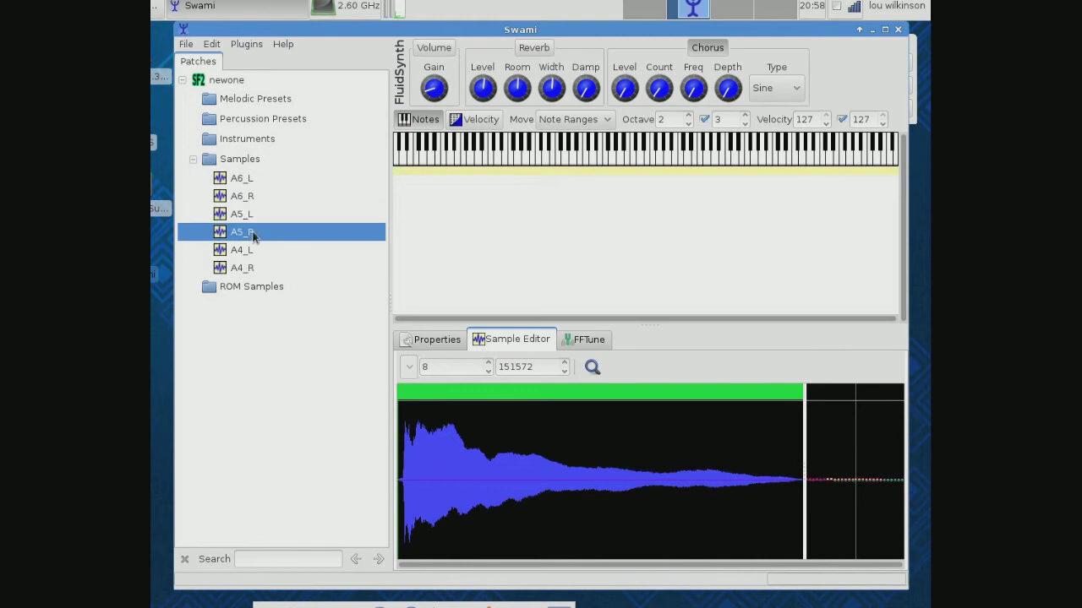
click(253, 253)
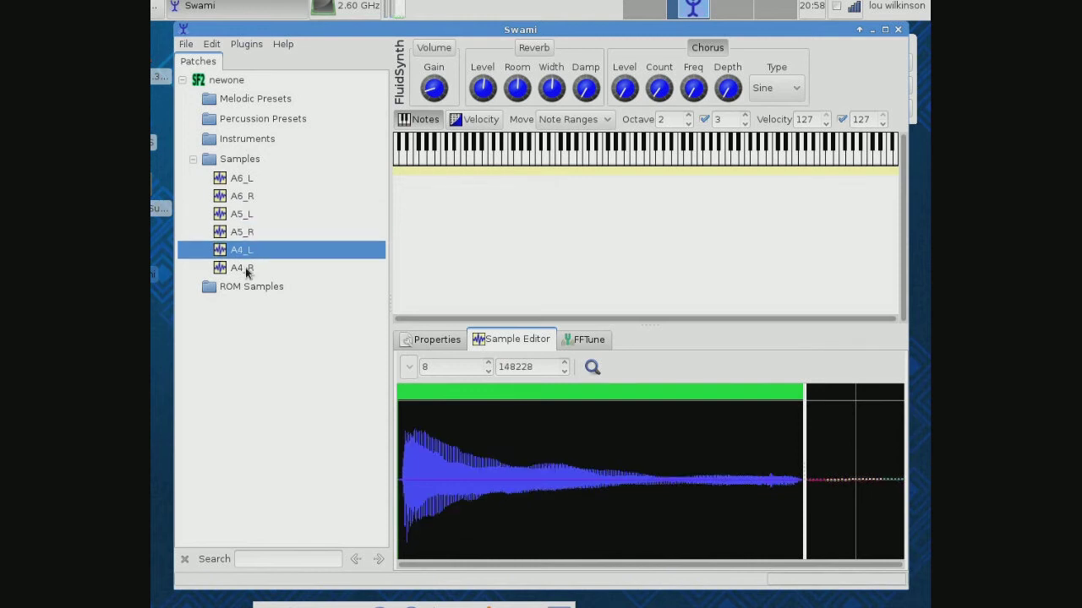
click(251, 270)
click(225, 141)
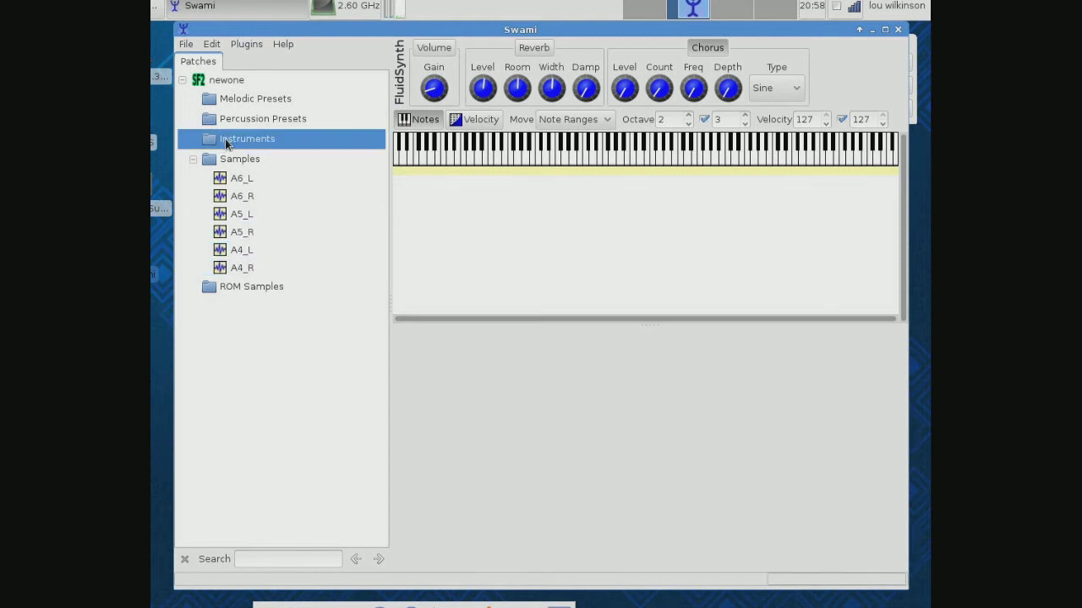
right_click(226, 145)
Create a new instrument named 'dobro'
click(263, 229)
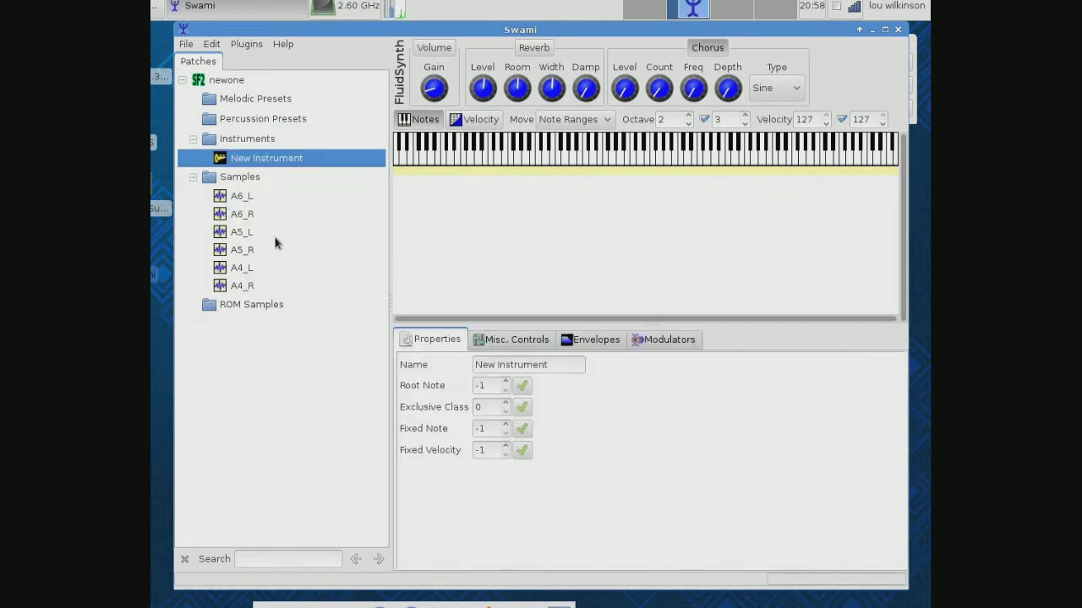
click(562, 369)
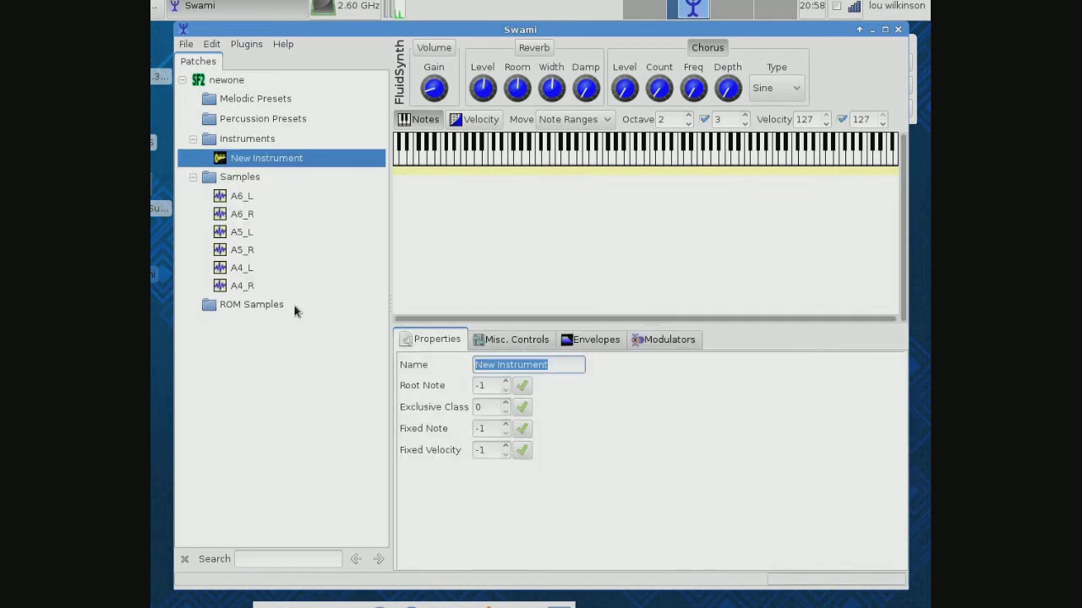
text(dobro)
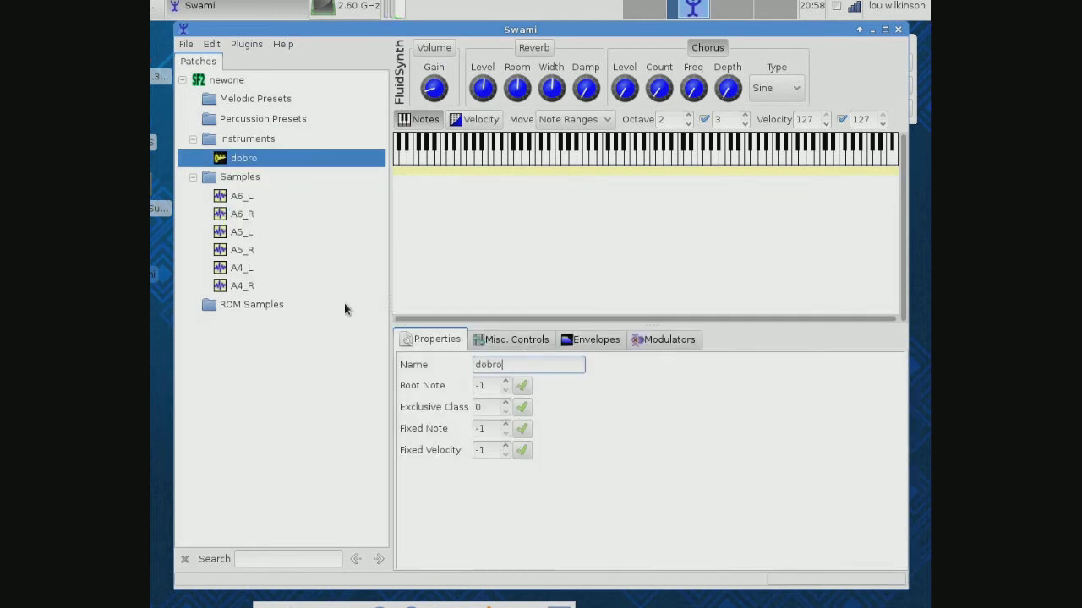
click(248, 165)
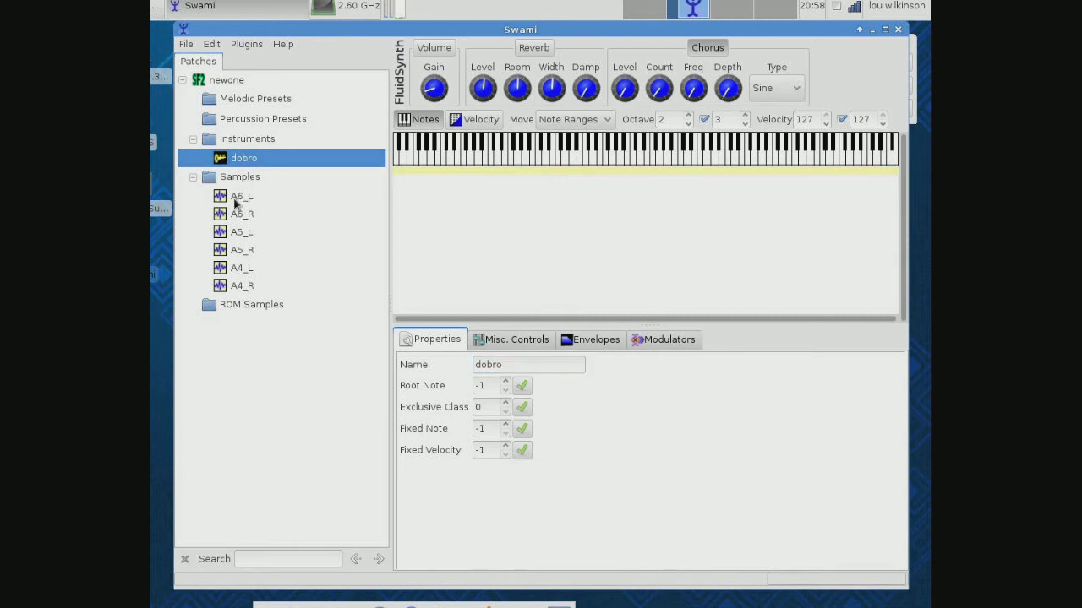
Add all six samples, A6_L through A4_R, to the dobro instrument and expand it
drag(236, 201, 246, 161)
click(251, 233)
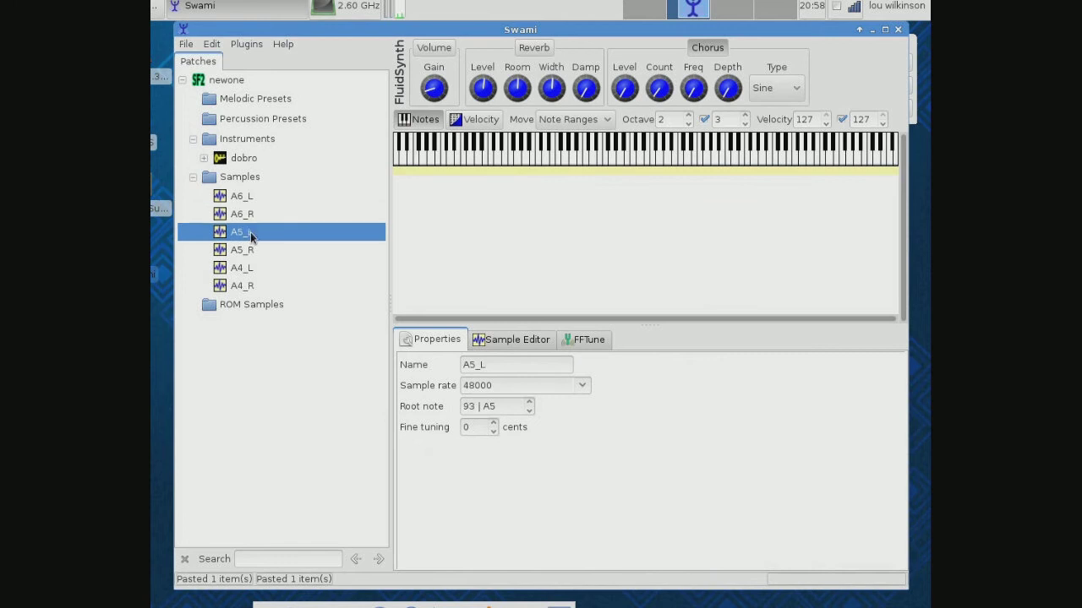
drag(251, 236, 263, 163)
drag(258, 268, 243, 161)
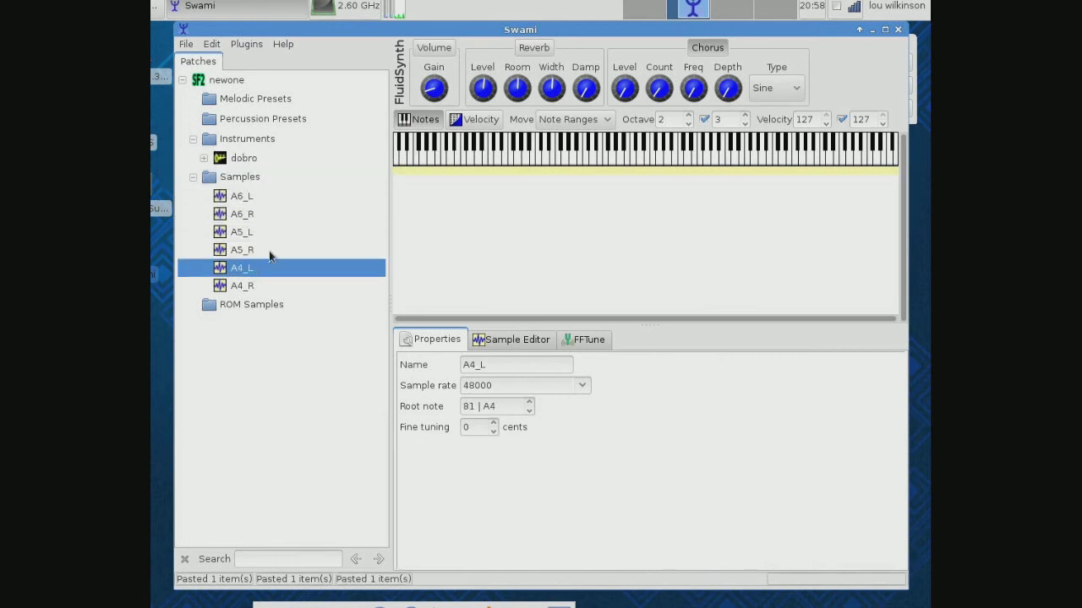
drag(252, 288, 243, 161)
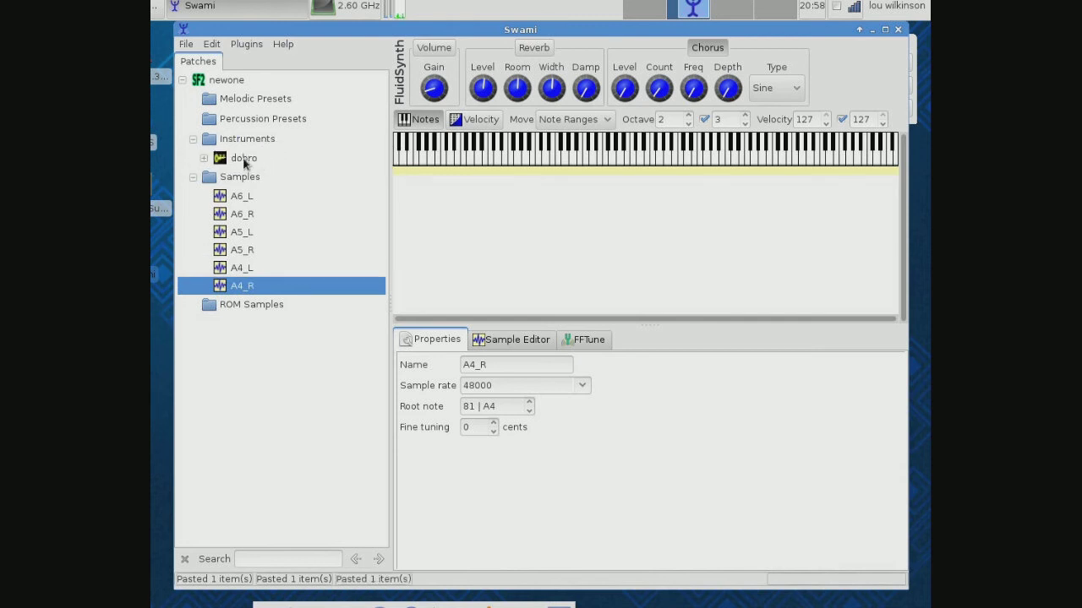
click(204, 158)
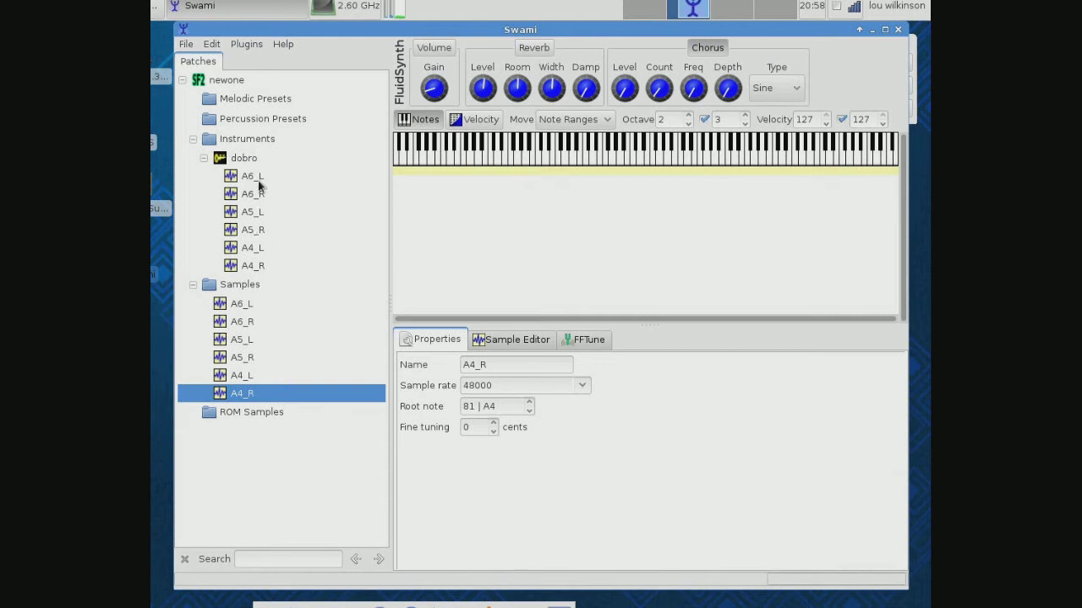
Inspect dobro's A4_L and A6_L key ranges and audition G4, E8 and F6 notes
click(245, 159)
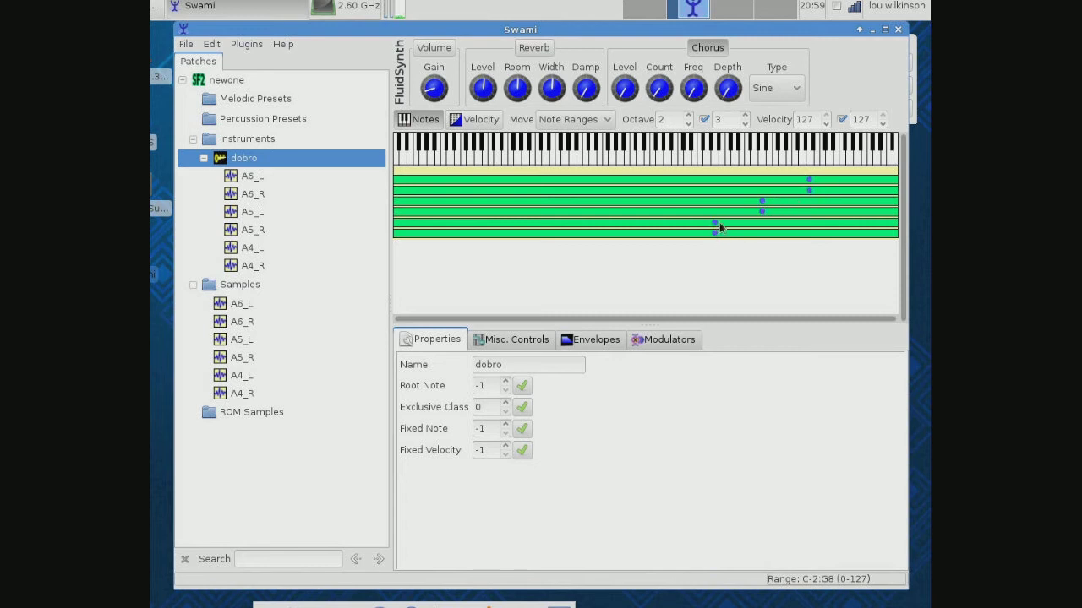
click(246, 249)
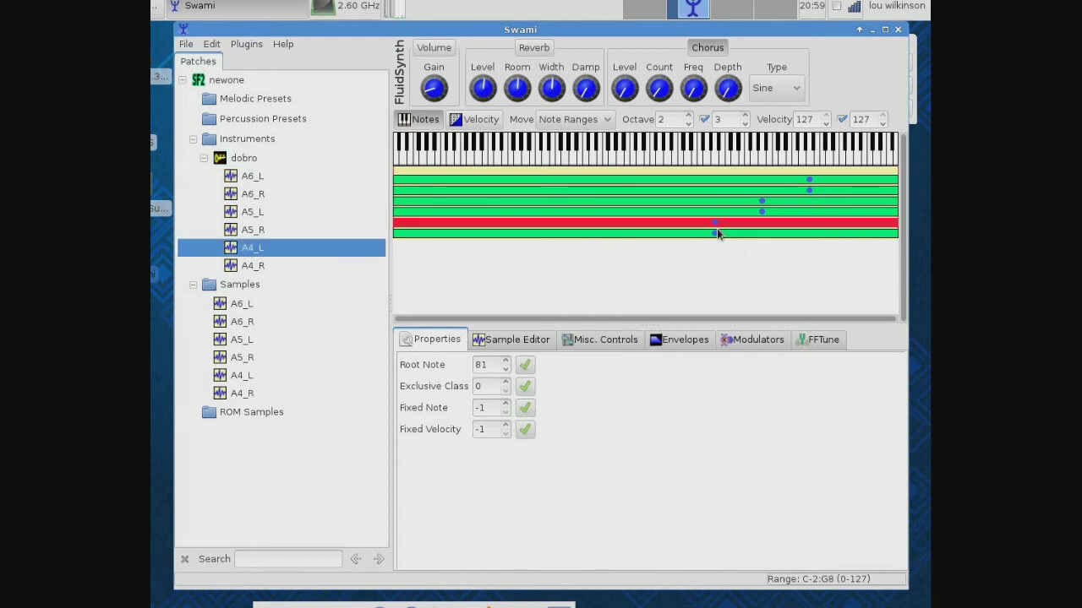
click(709, 163)
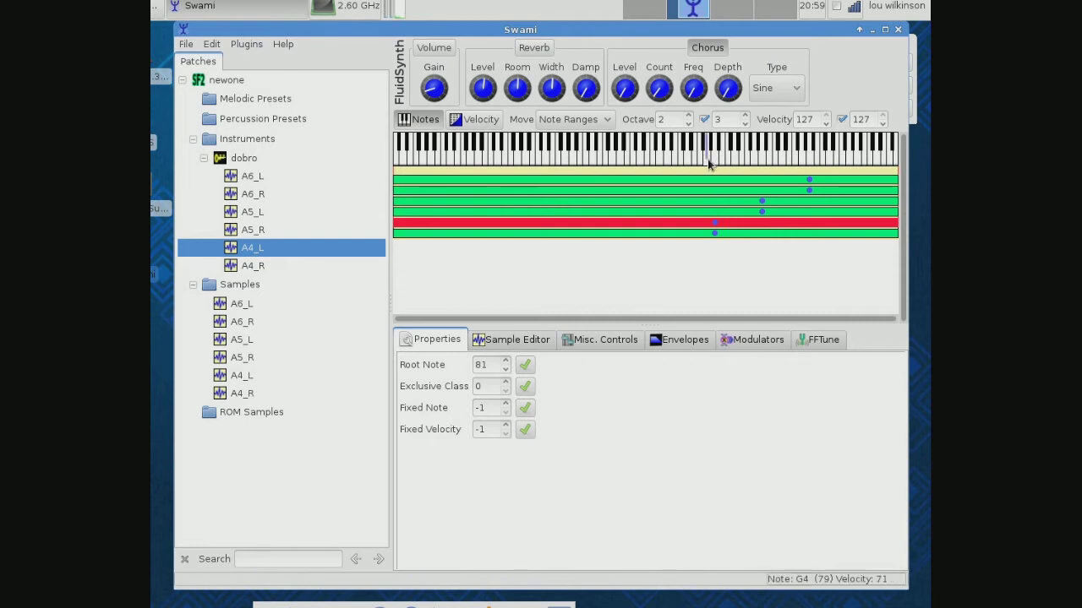
click(708, 164)
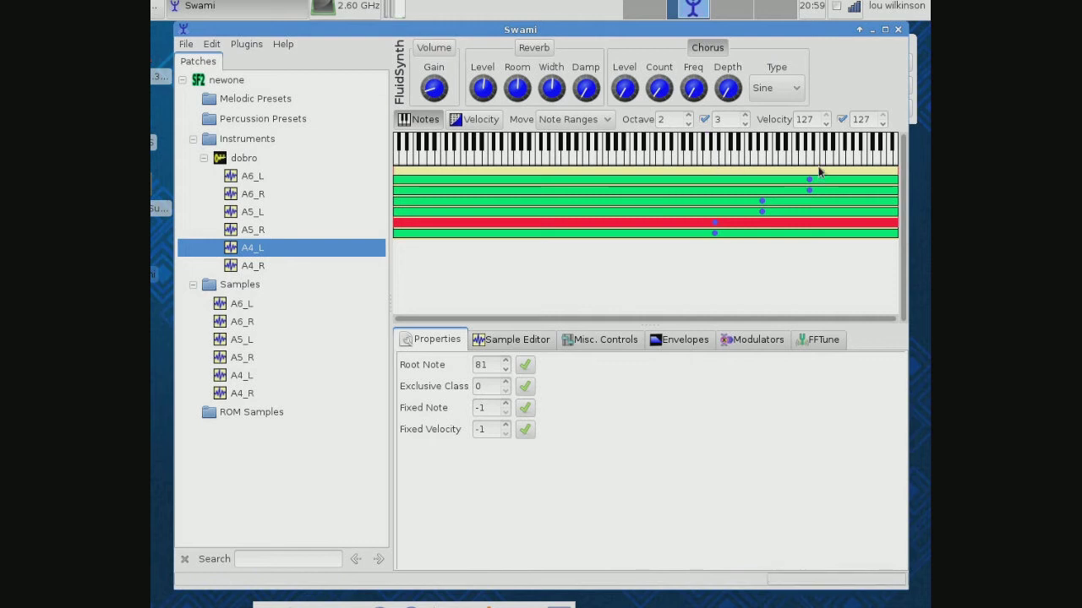
click(884, 165)
click(877, 164)
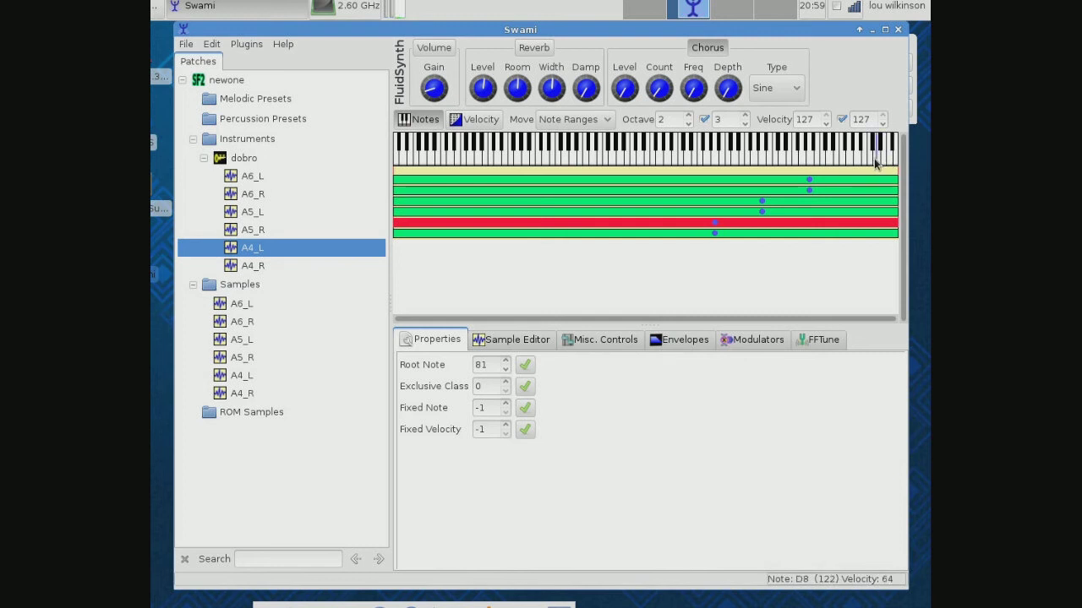
click(805, 180)
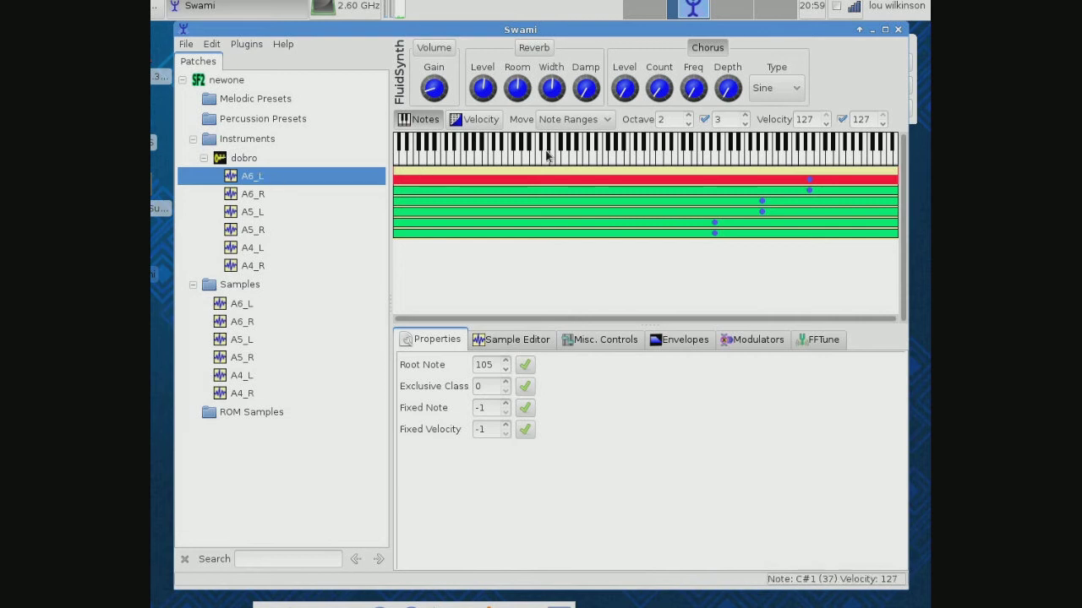
click(796, 160)
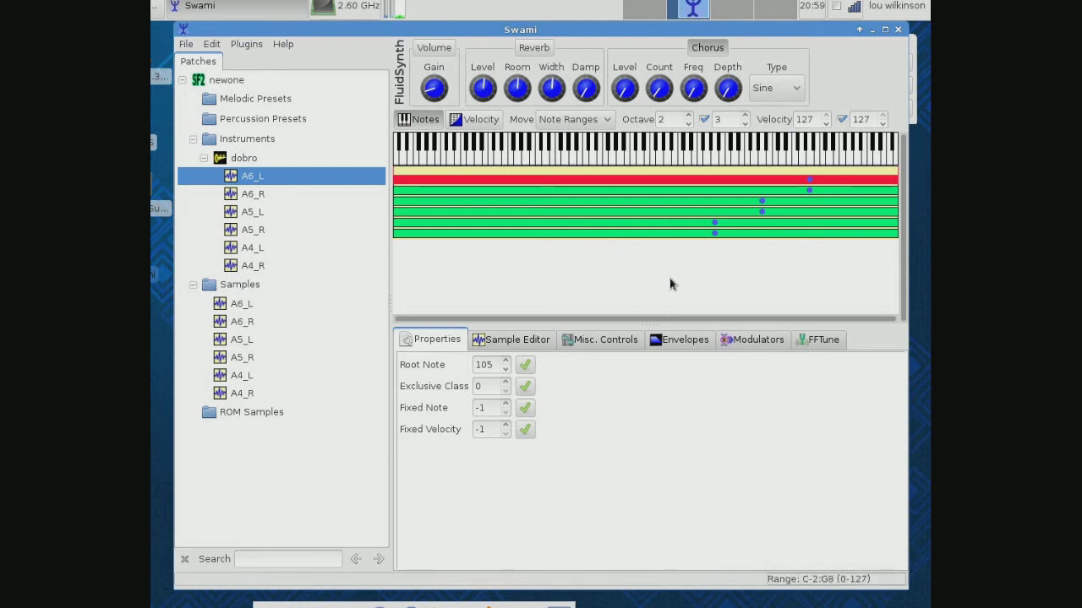
Limit the A4_R and A4_L zones to keys B3–F5
drag(395, 235, 678, 243)
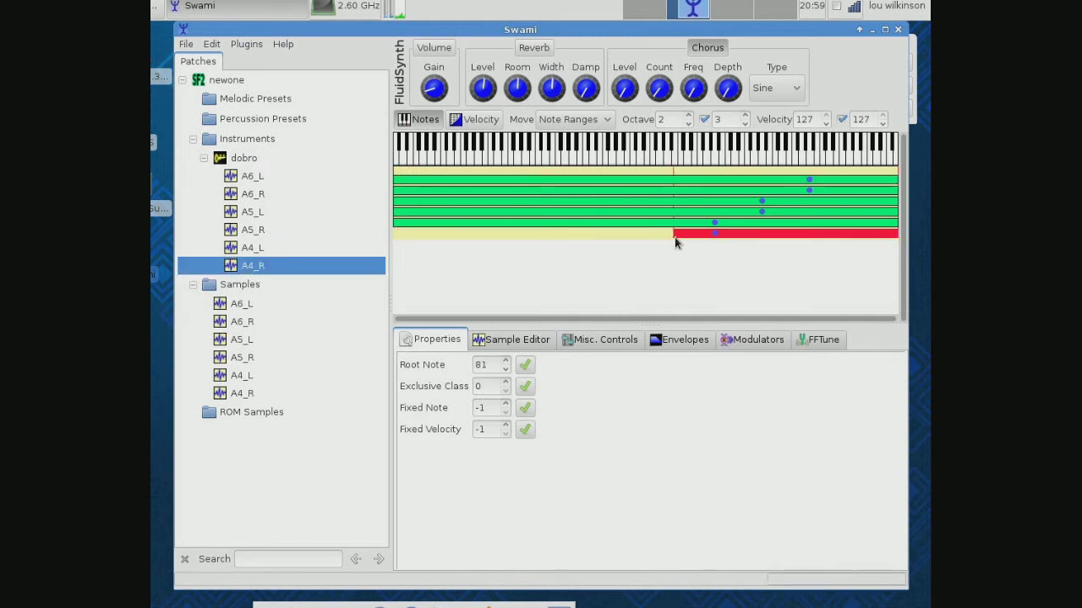
drag(896, 234, 747, 231)
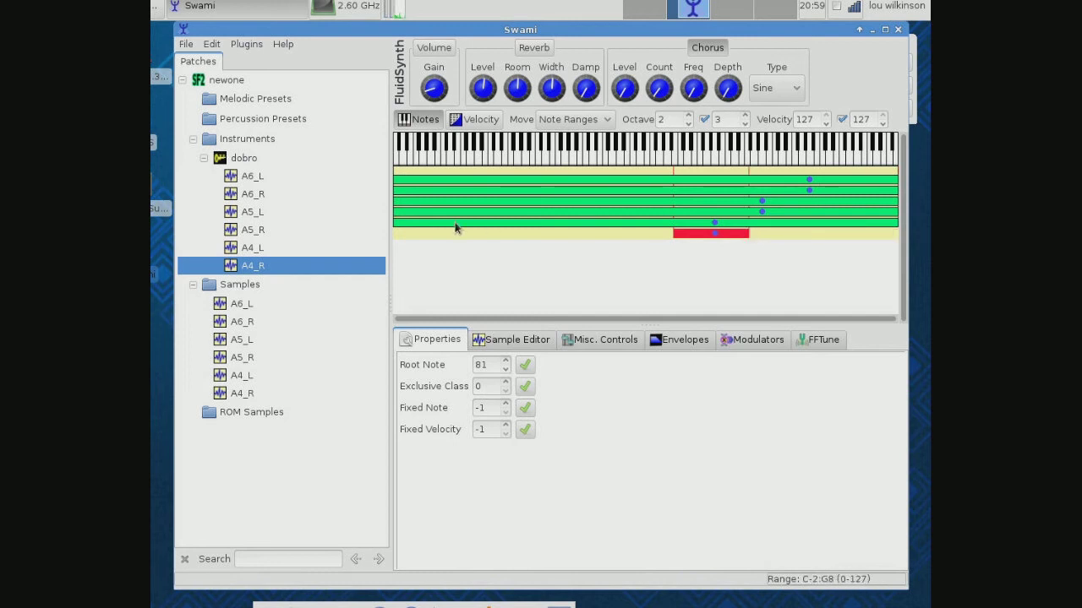
drag(398, 223, 676, 236)
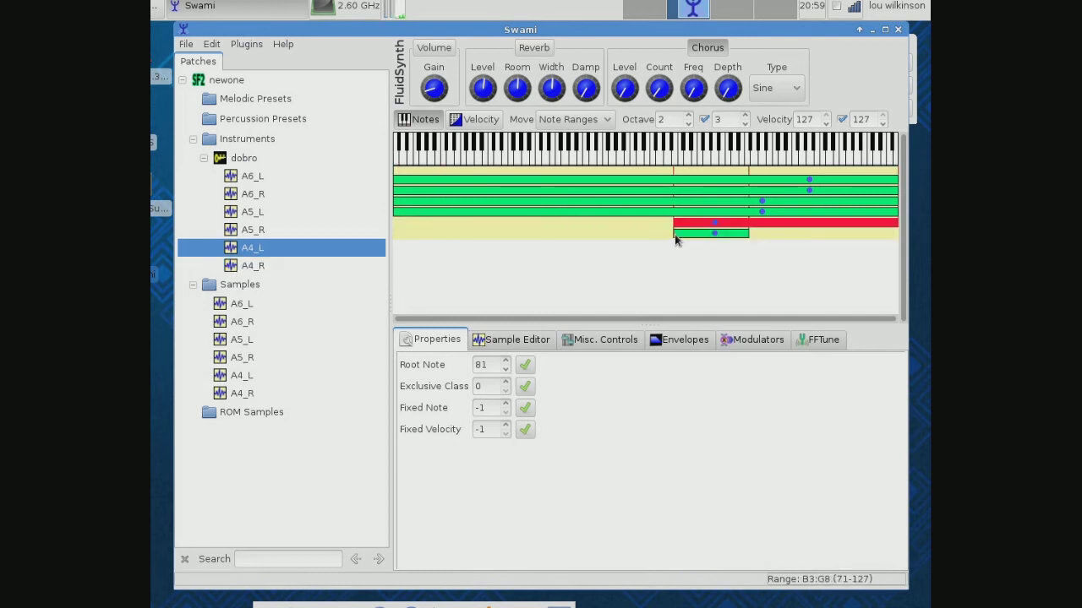
drag(893, 224, 749, 233)
Set the A5 zones to F#5–E6 and start the A6 zones at F6
drag(395, 211, 748, 212)
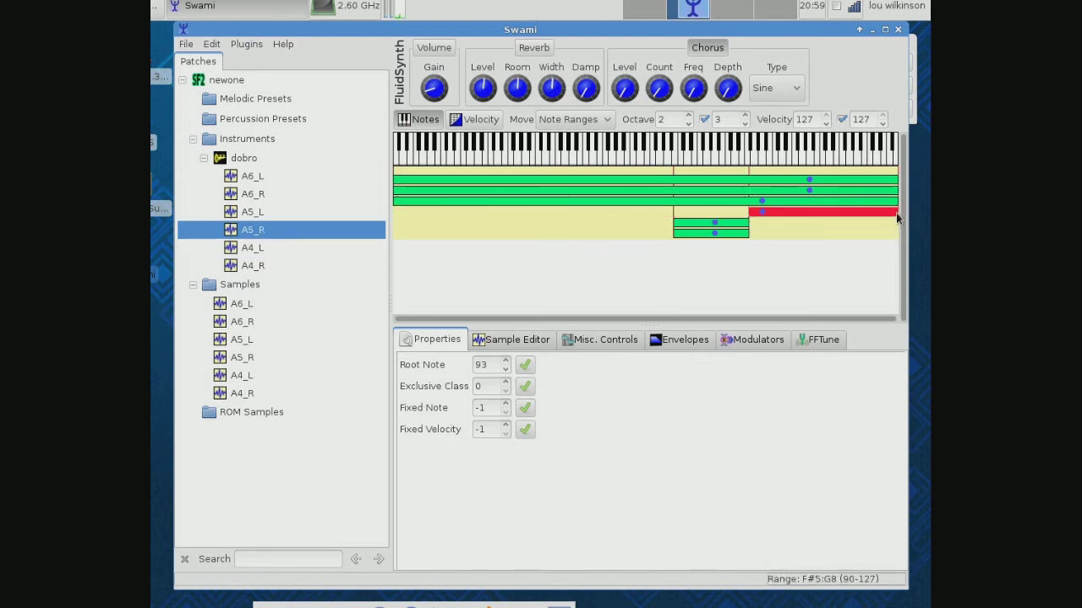
drag(895, 212, 792, 213)
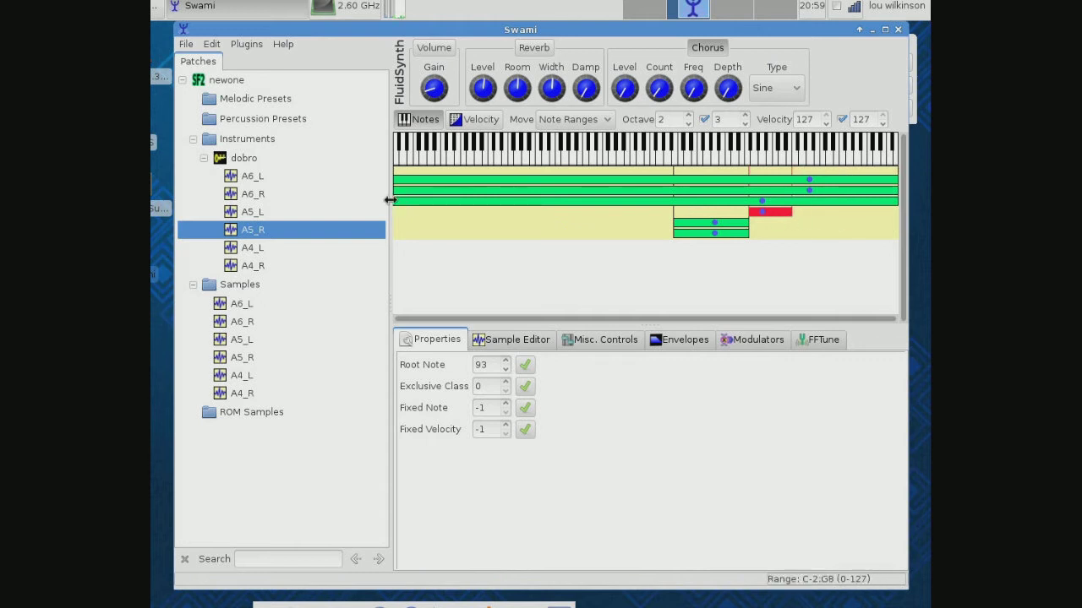
drag(395, 200, 748, 206)
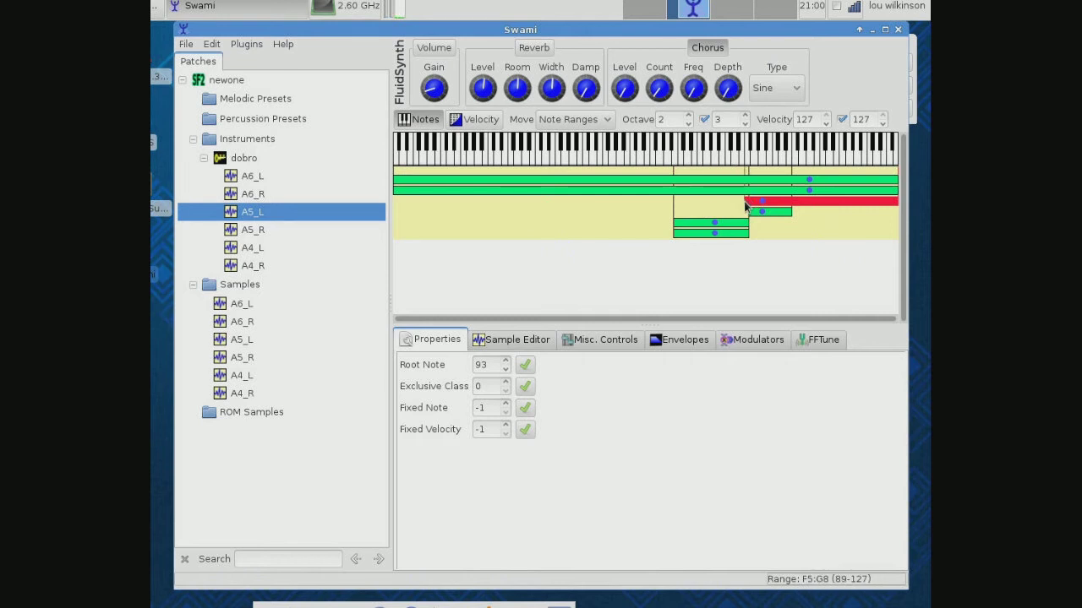
drag(748, 206, 749, 204)
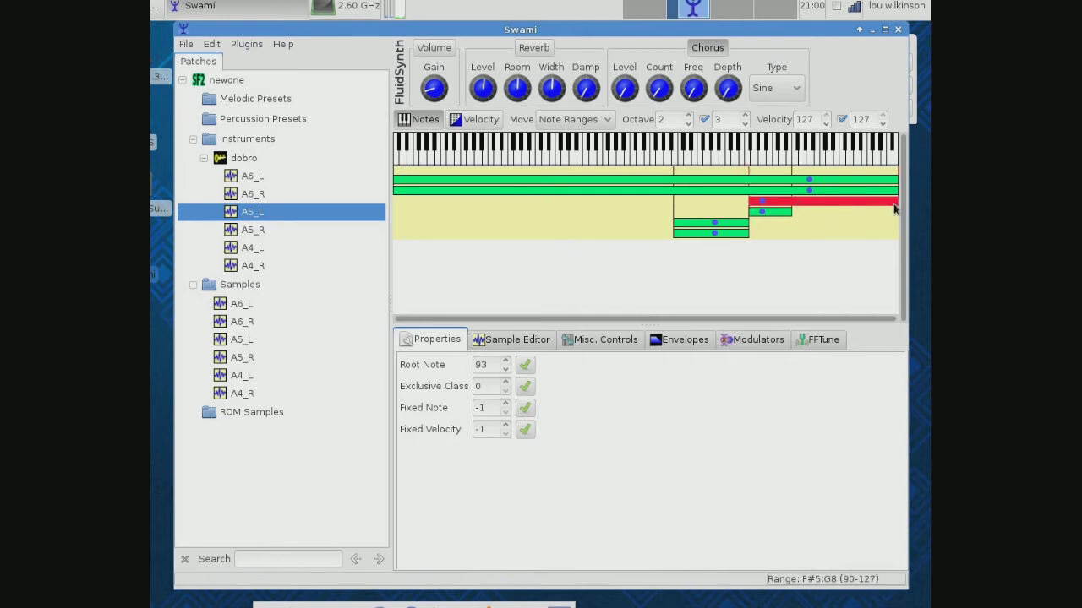
drag(897, 201, 792, 207)
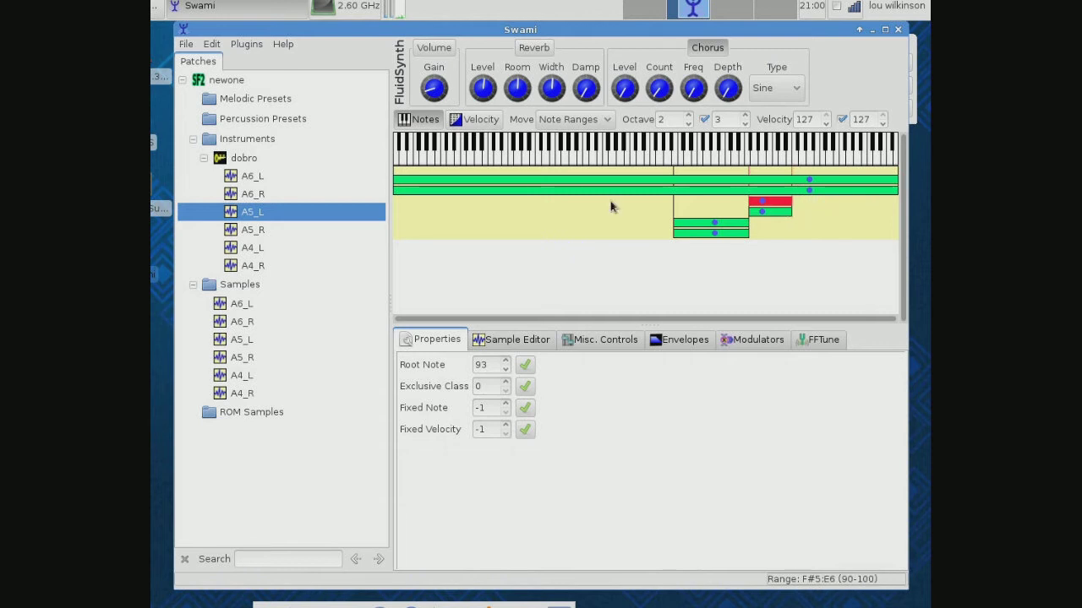
drag(402, 193, 792, 209)
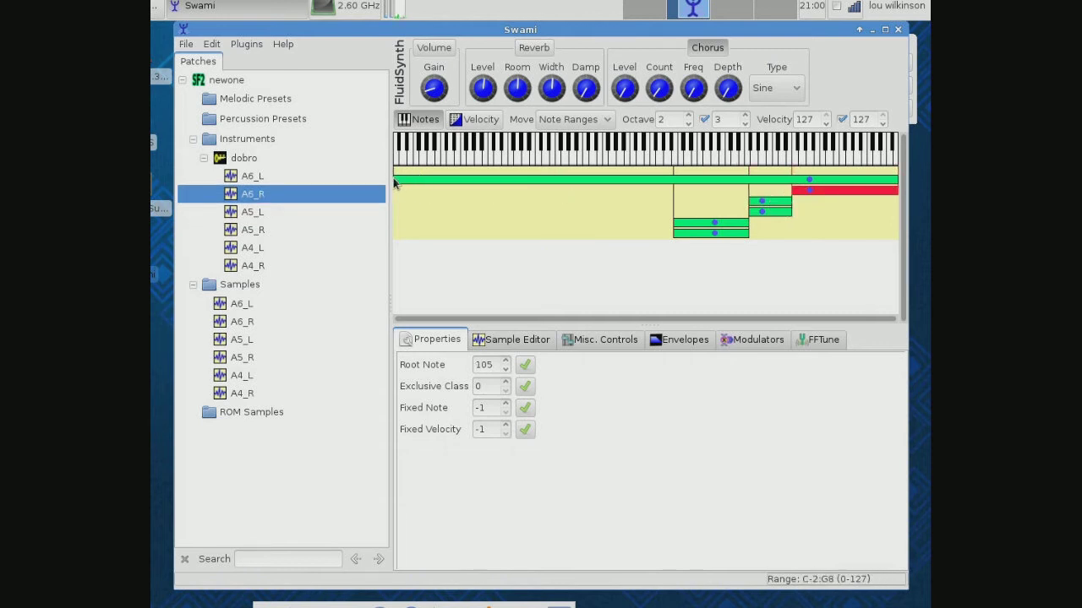
drag(394, 178, 794, 187)
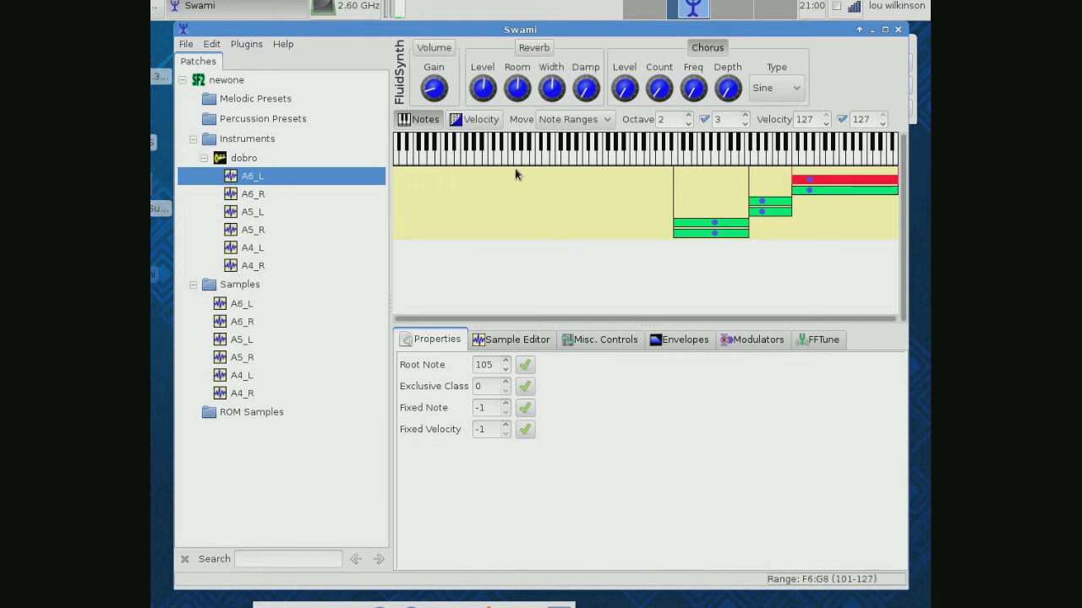
End the A6 zones at A7 (101–117), keeping A6_R's velocity range at 0–127
click(424, 121)
drag(897, 179, 855, 201)
click(474, 119)
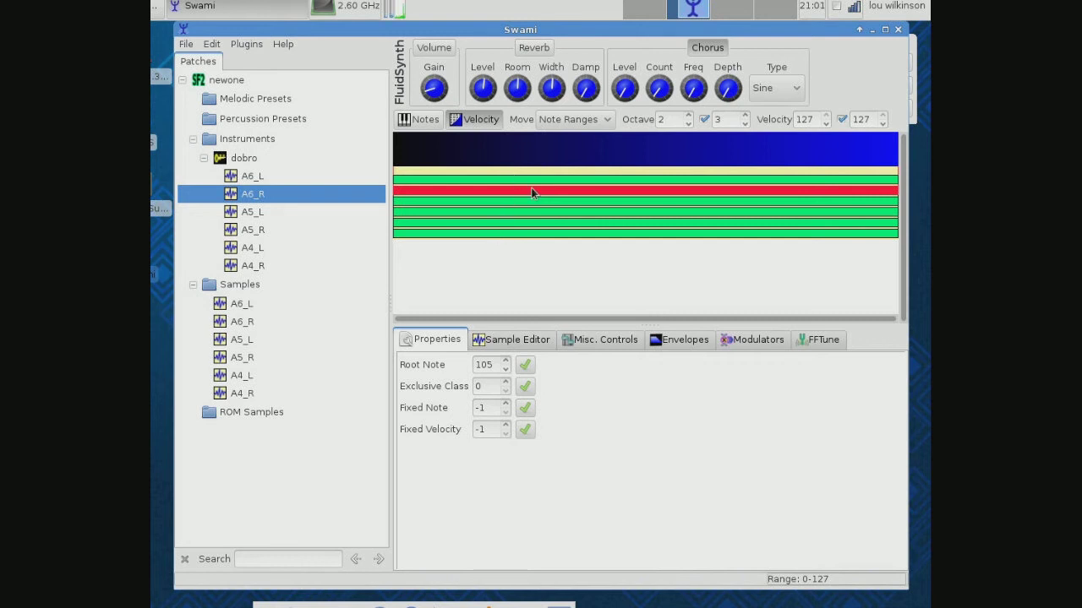
drag(404, 193, 587, 193)
mouse_move(890, 193)
mouse_down()
mouse_move(813, 196)
mouse_move(896, 194)
mouse_move(885, 194)
mouse_up()
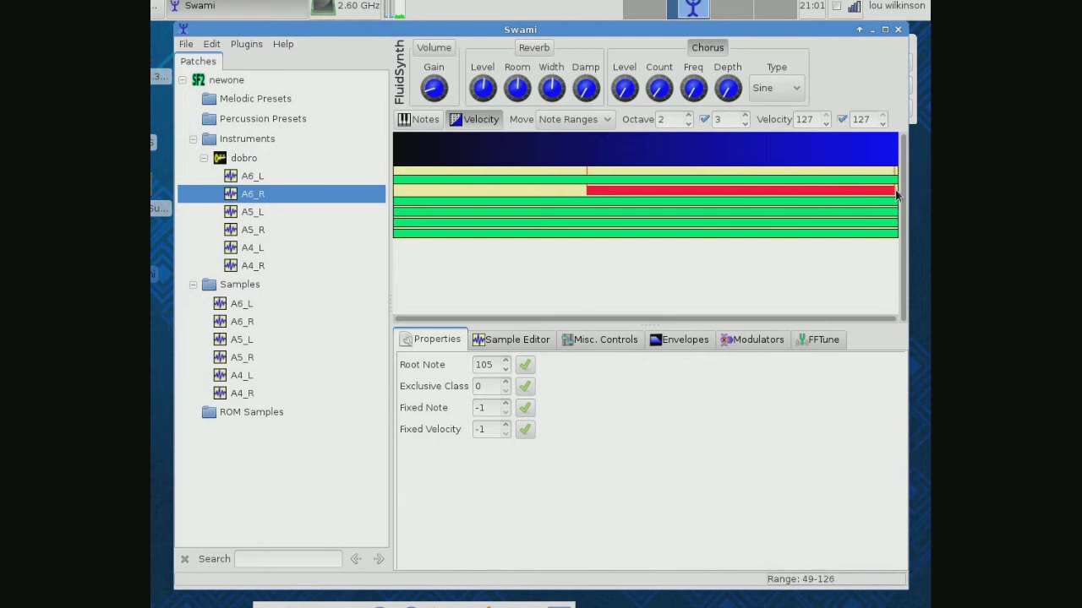
drag(589, 193, 382, 210)
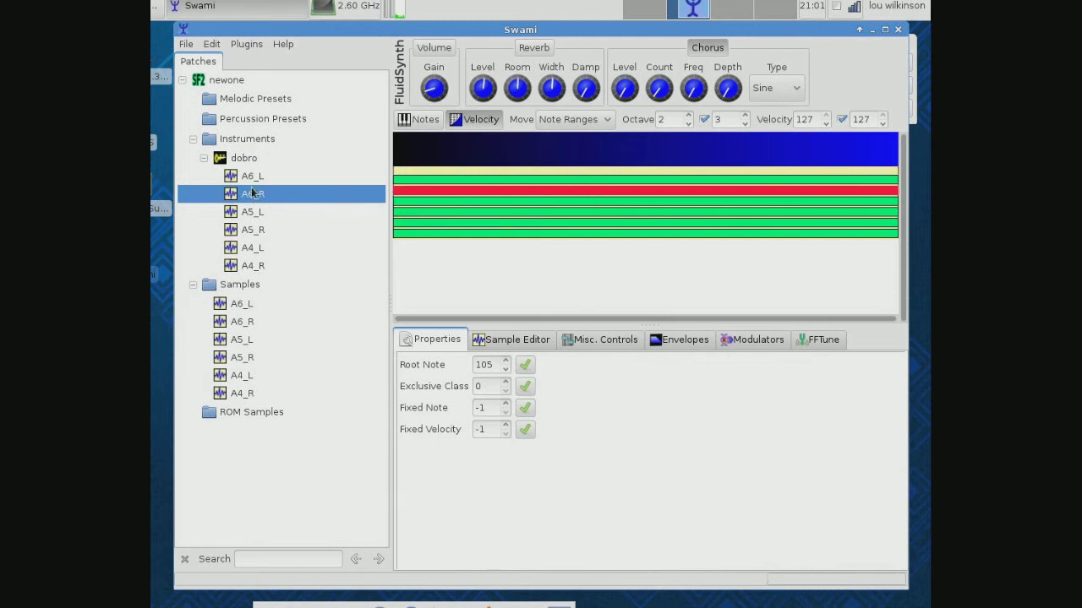
click(420, 119)
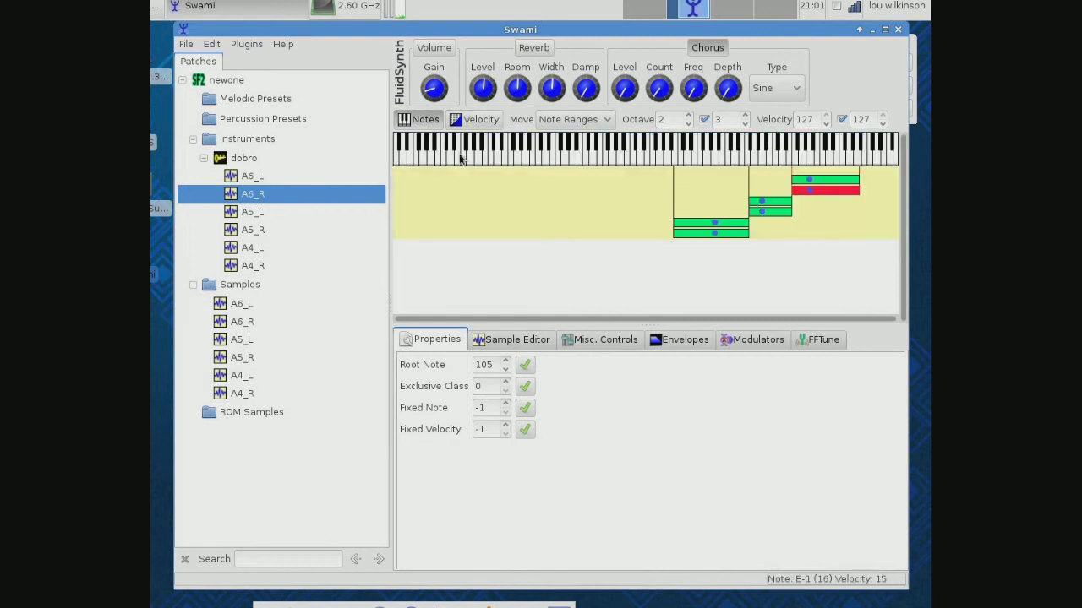
click(480, 119)
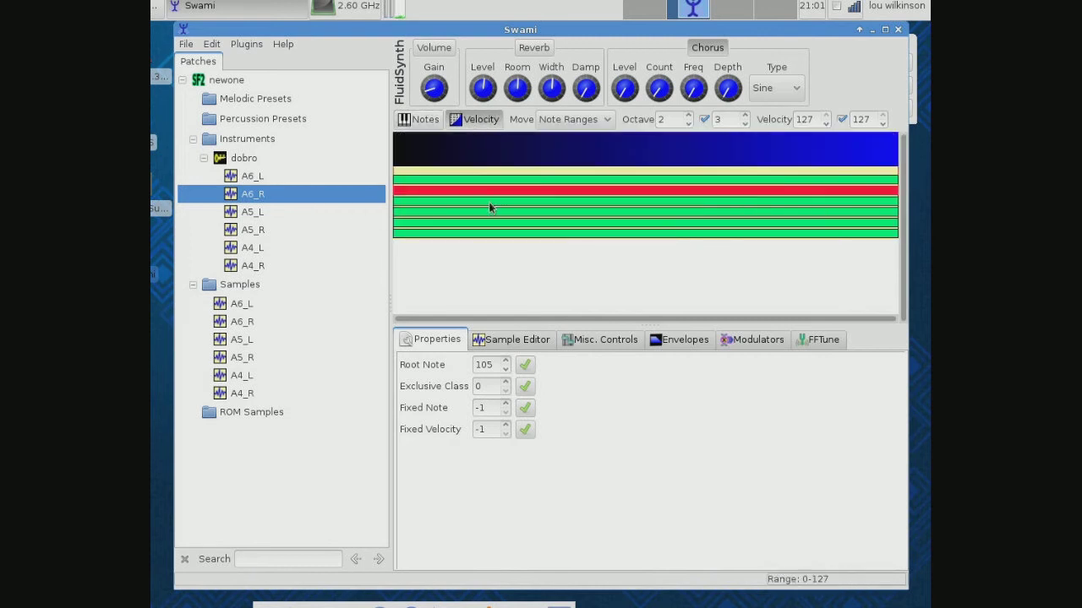
click(425, 119)
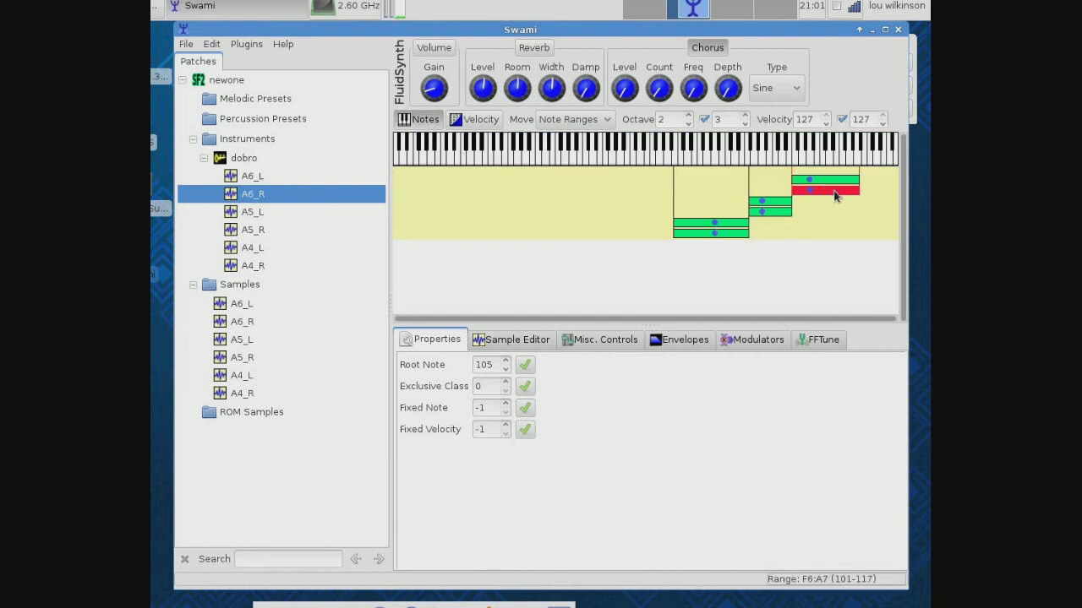
Add a new melodic preset at bank 0, program 0 named 'dobro preset'
click(204, 160)
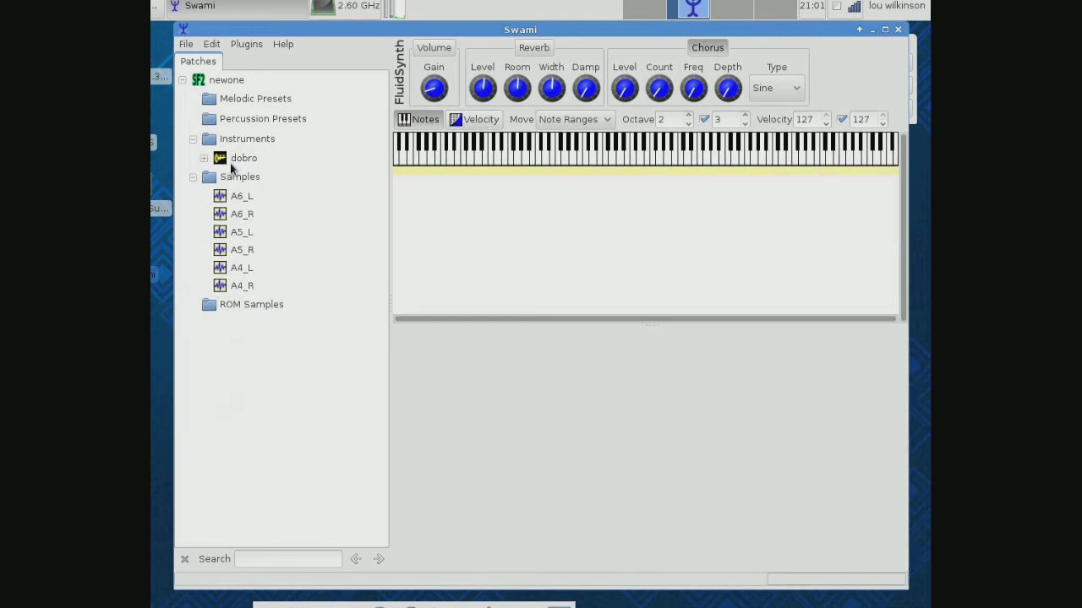
click(223, 101)
right_click(221, 103)
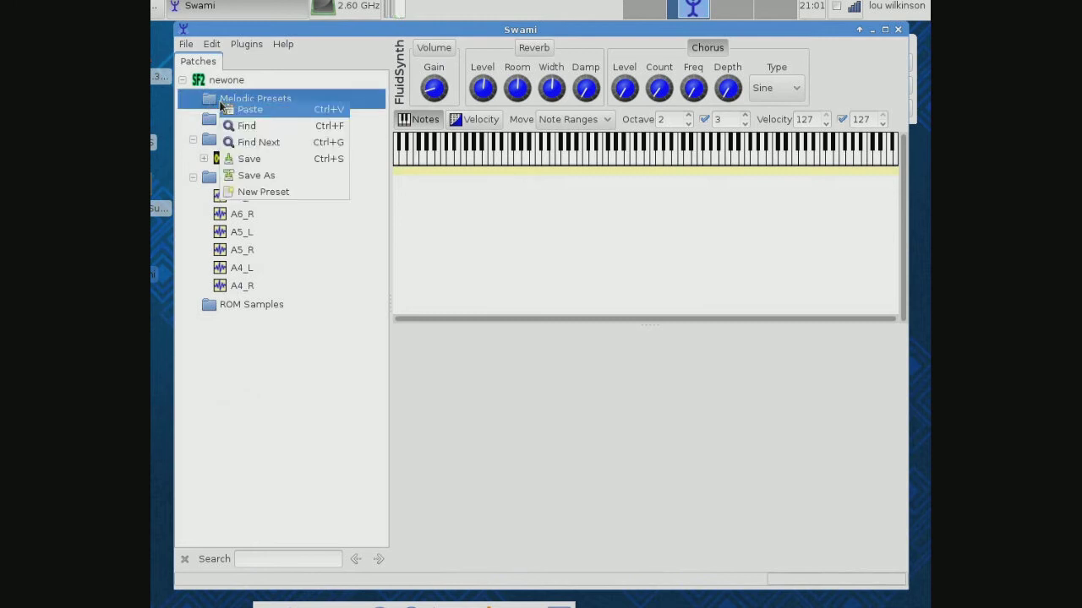
click(269, 194)
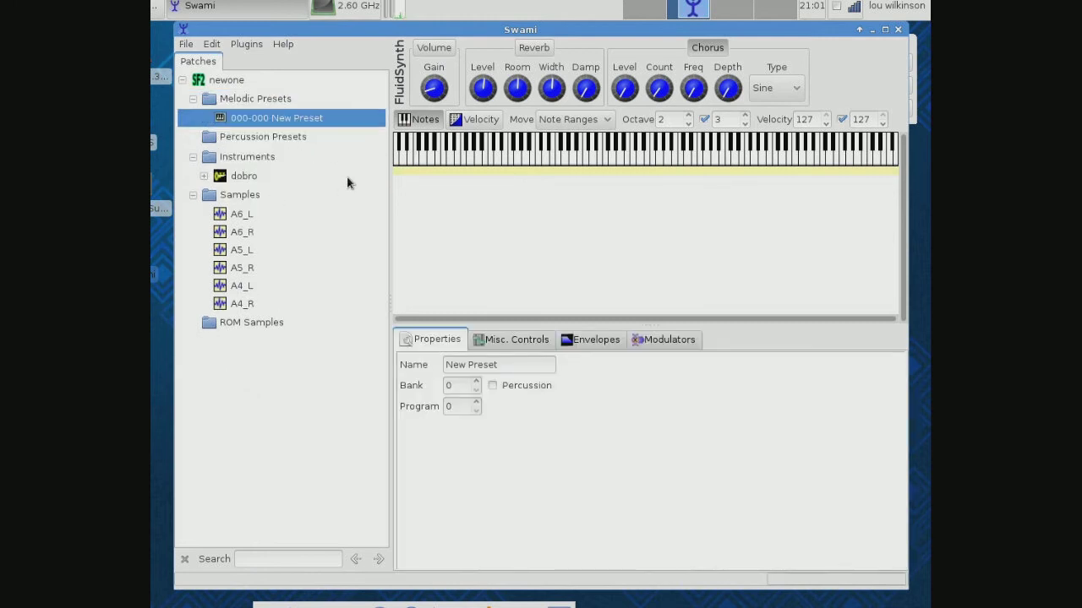
triple_click(536, 363)
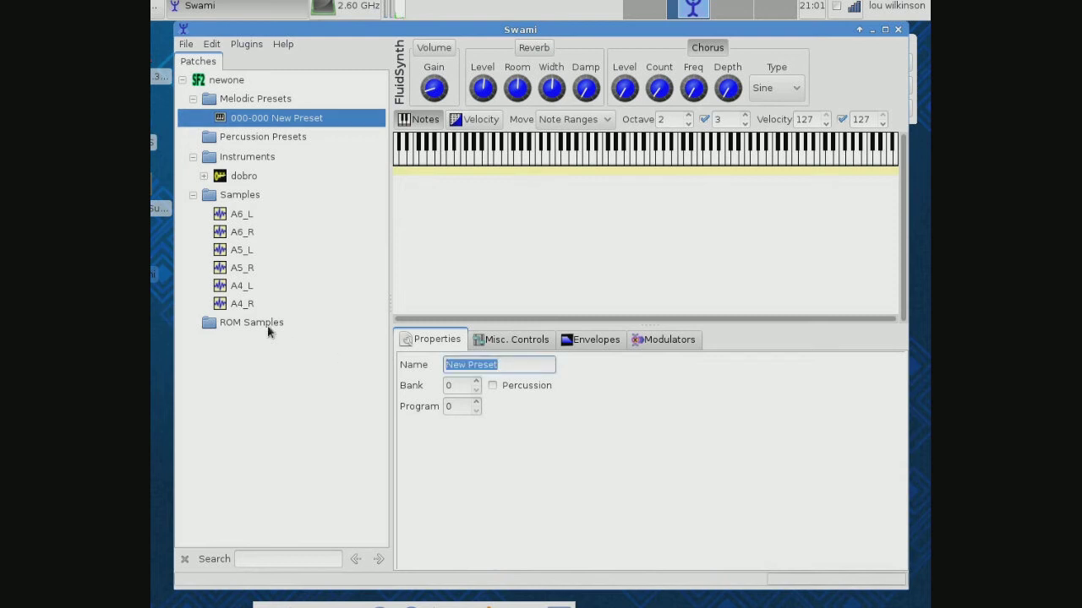
text(dobro)
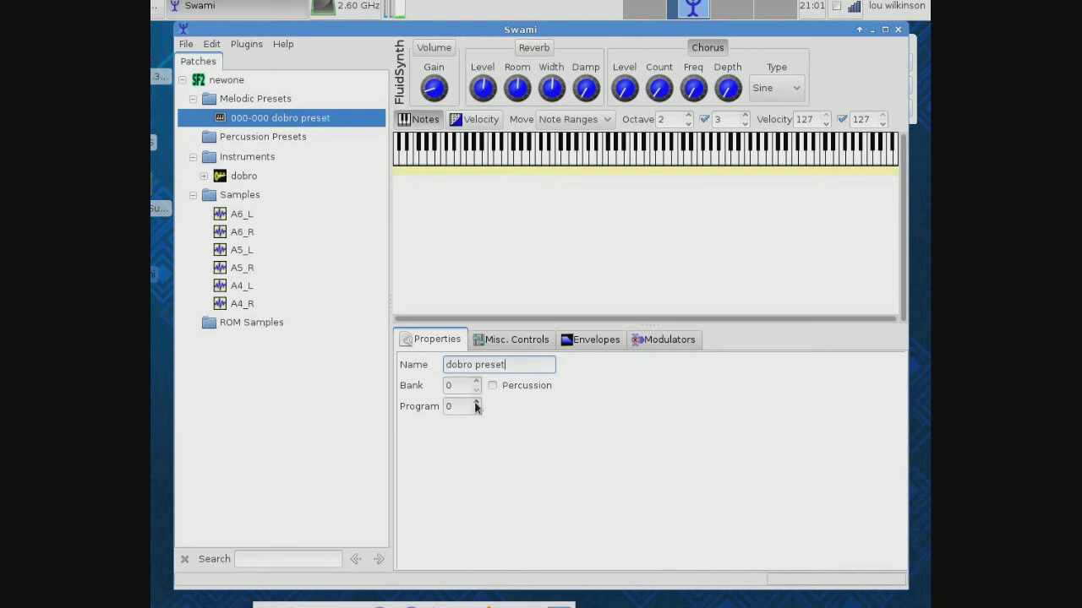
Assign the dobro instrument to the dobro preset and audition several high notes
click(241, 177)
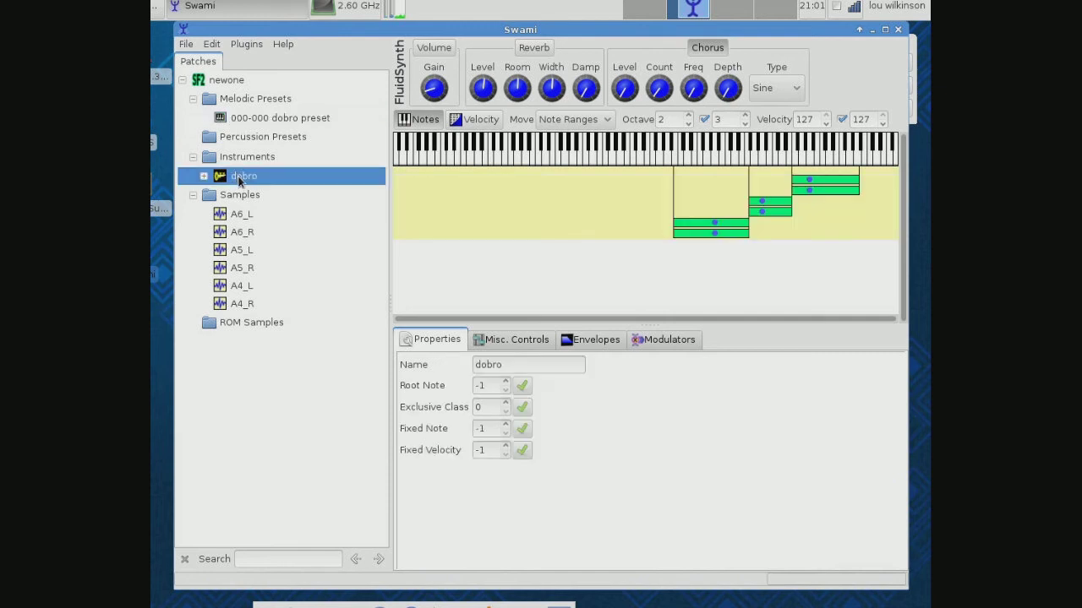
drag(241, 180, 254, 121)
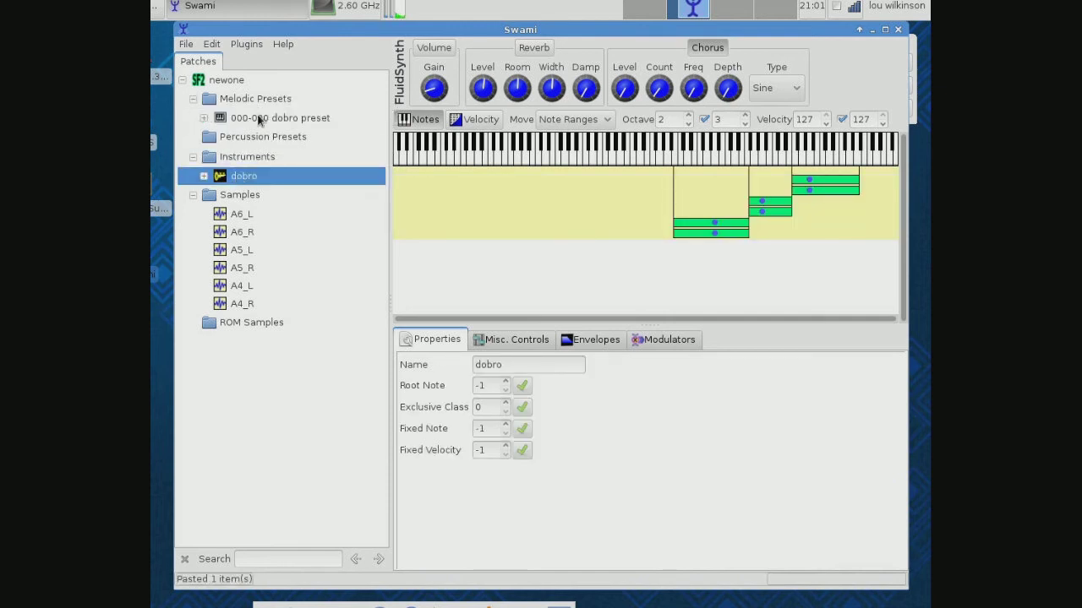
click(259, 121)
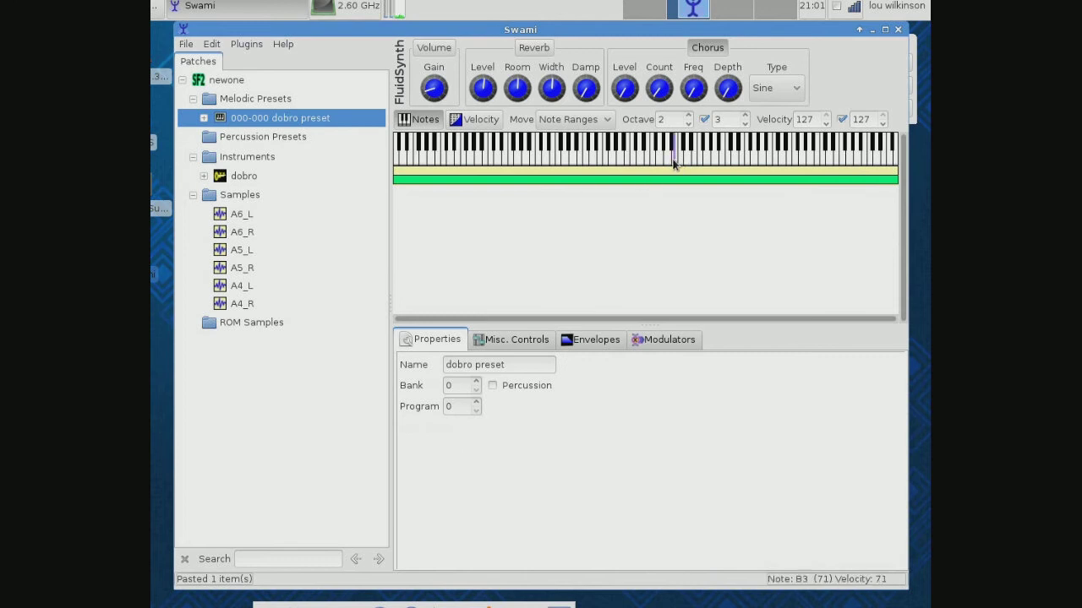
click(722, 160)
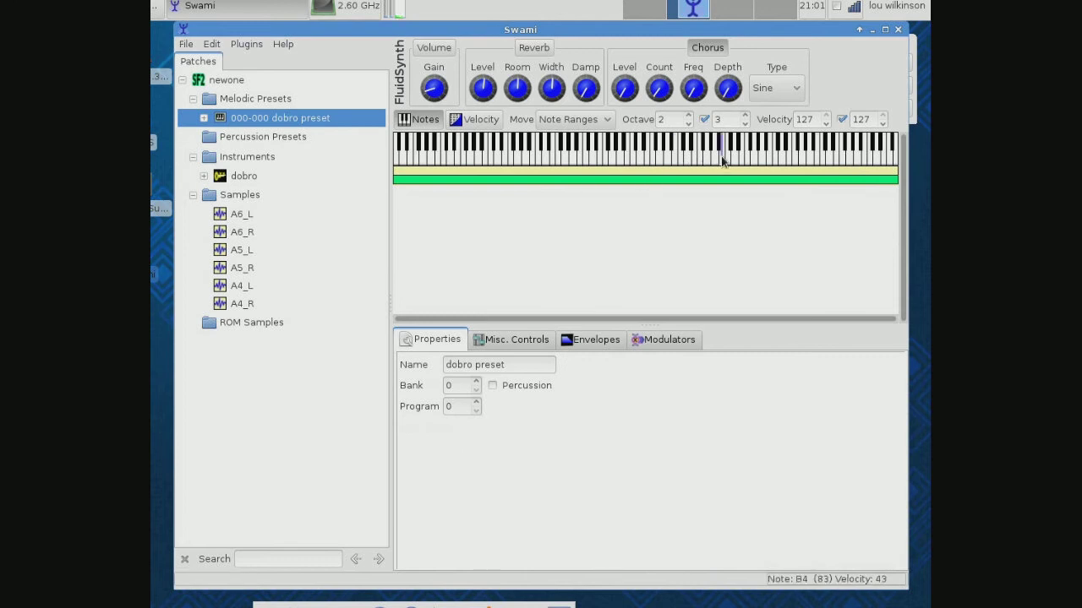
click(743, 160)
click(769, 160)
click(785, 160)
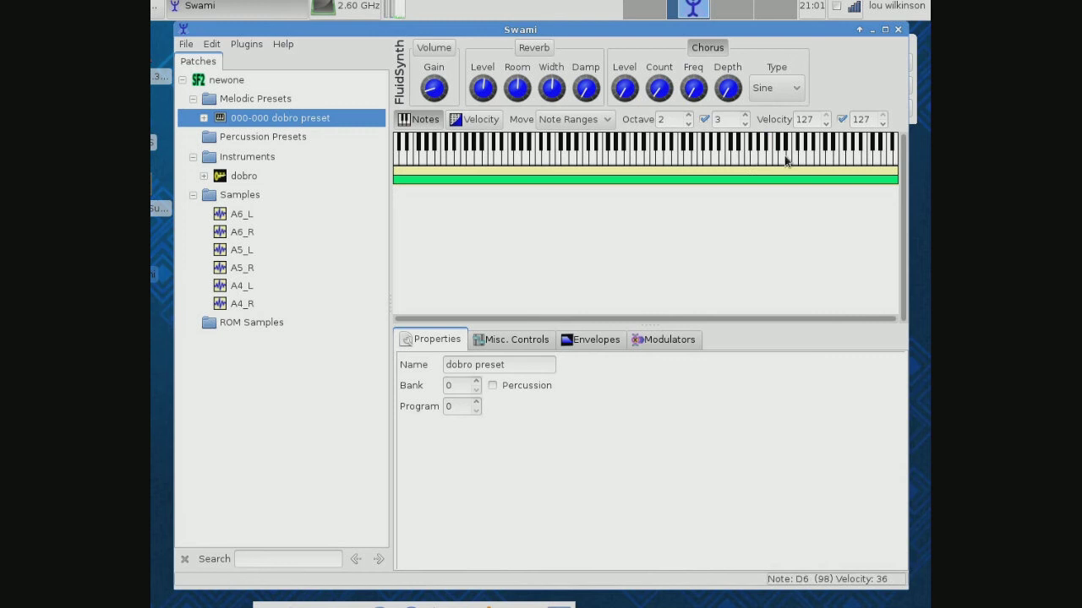
click(799, 161)
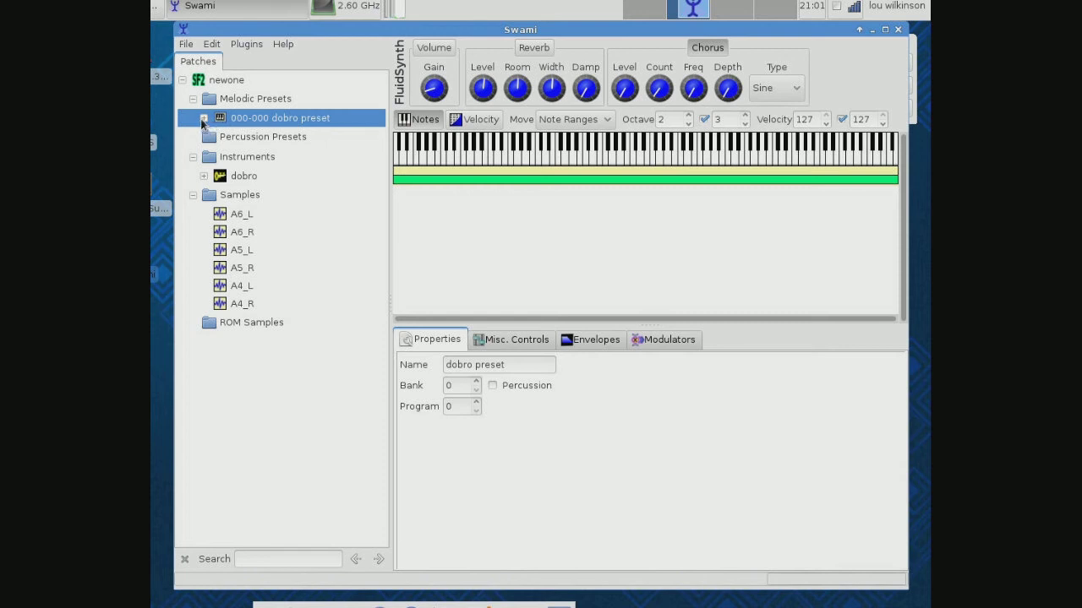
Expand the dobro preset and dobro instrument to show the six samples
click(203, 118)
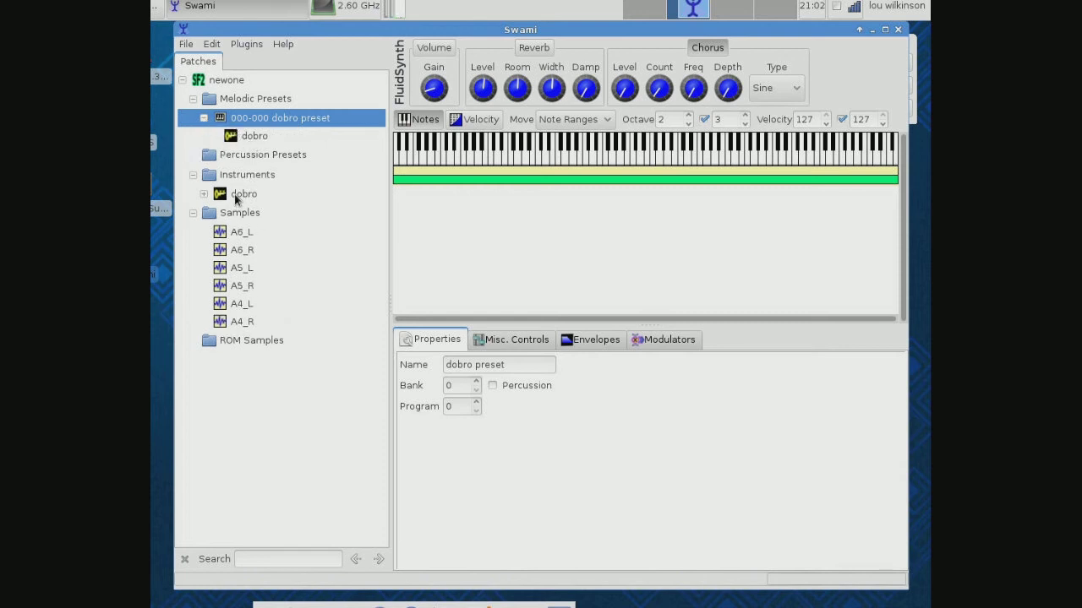
click(203, 193)
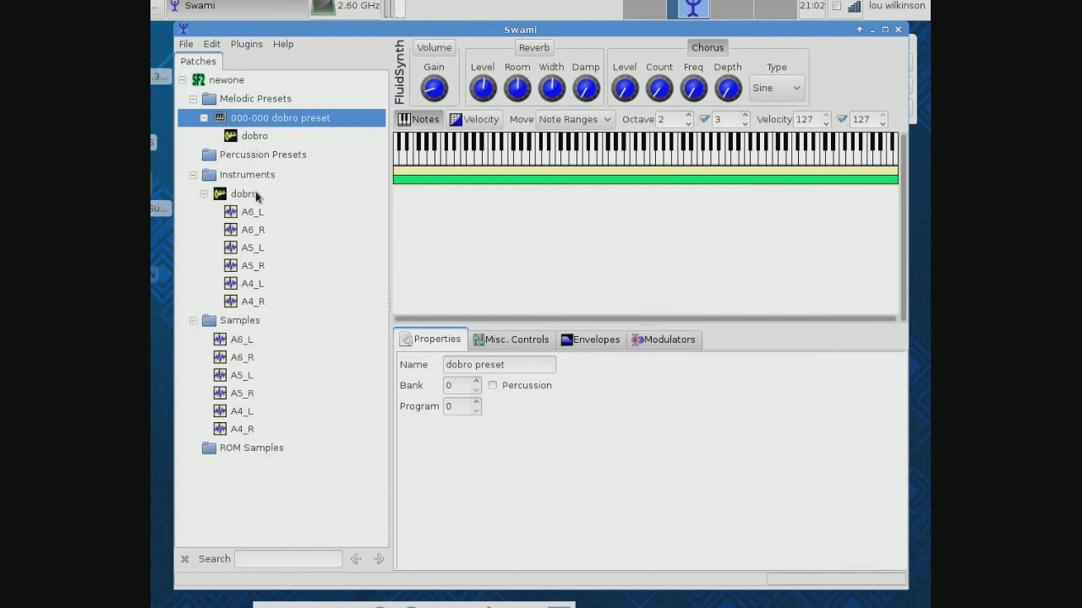
click(188, 47)
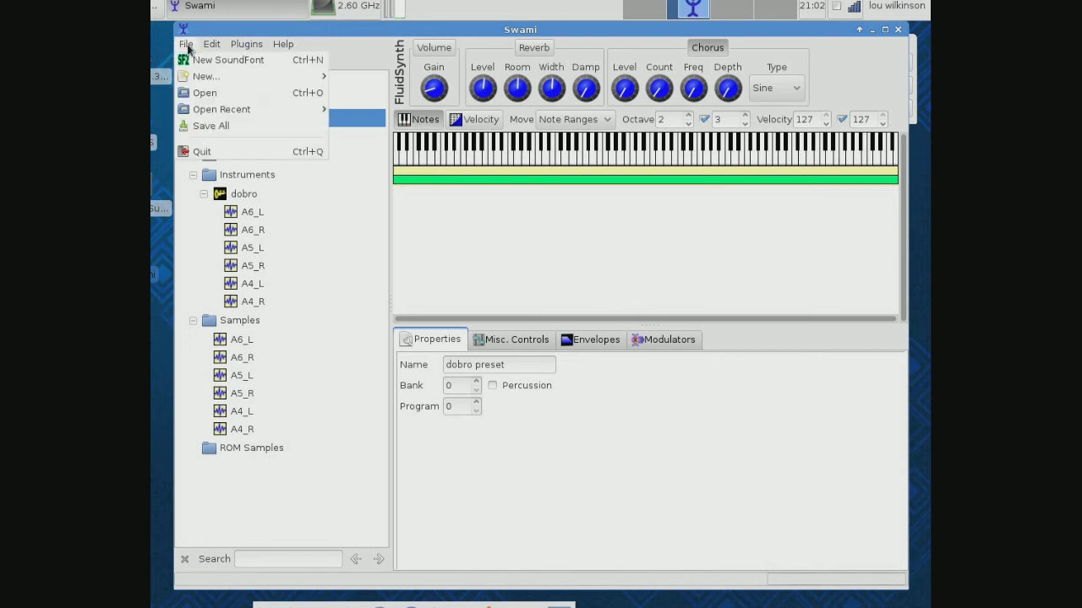
Open default.sf2 so the Fluid R3 GM SoundFont appears beneath newone
click(203, 94)
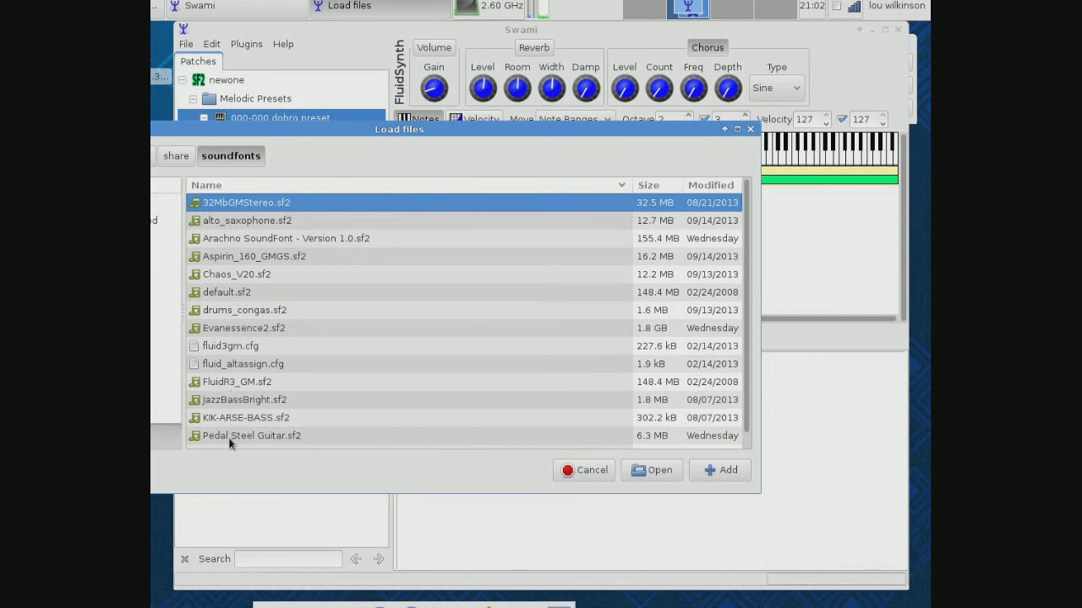
click(218, 293)
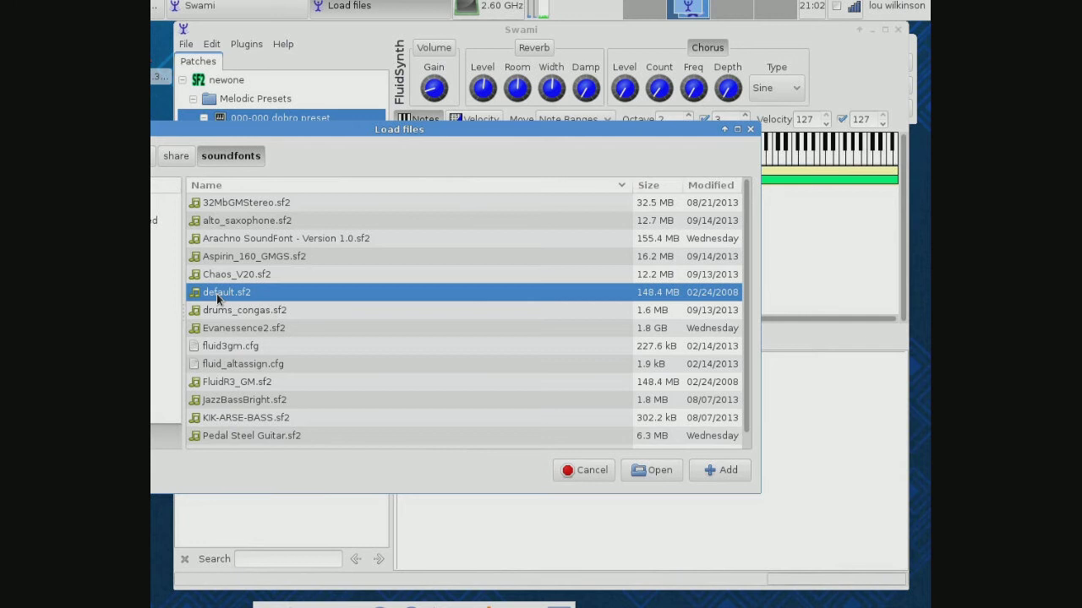
click(650, 471)
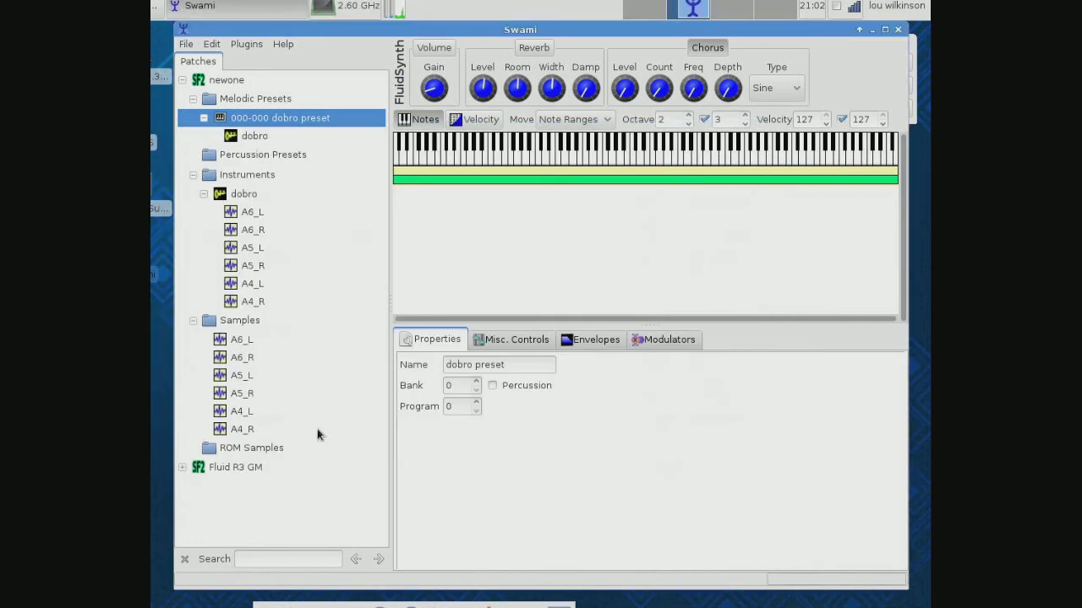
Expand Fluid R3 GM and its Melodic Presets list to reach 000-068 Oboe
click(183, 469)
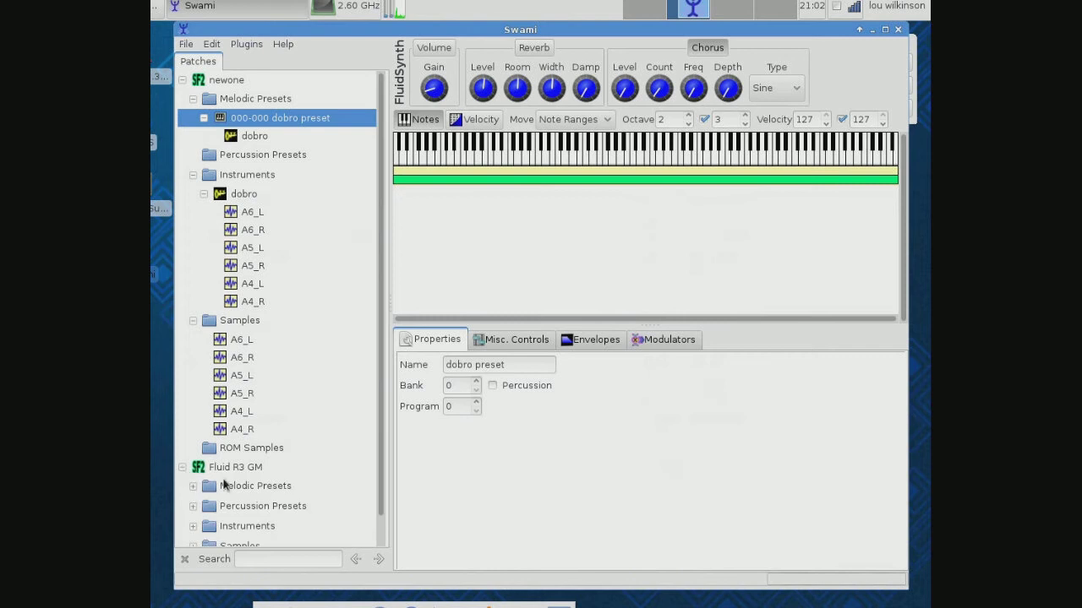
scroll(378, 280, down, 1)
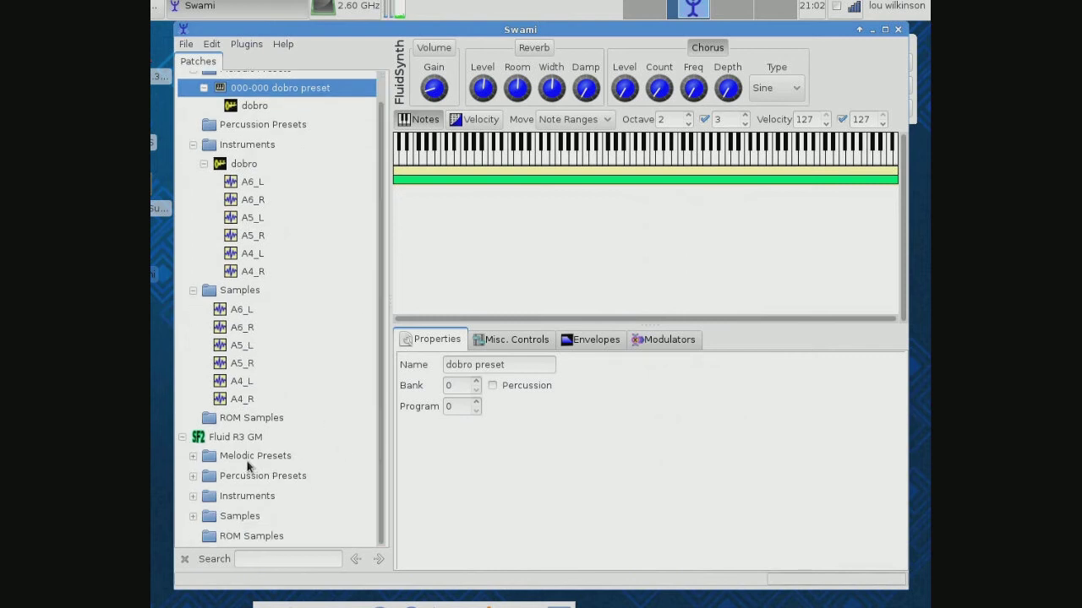
click(194, 457)
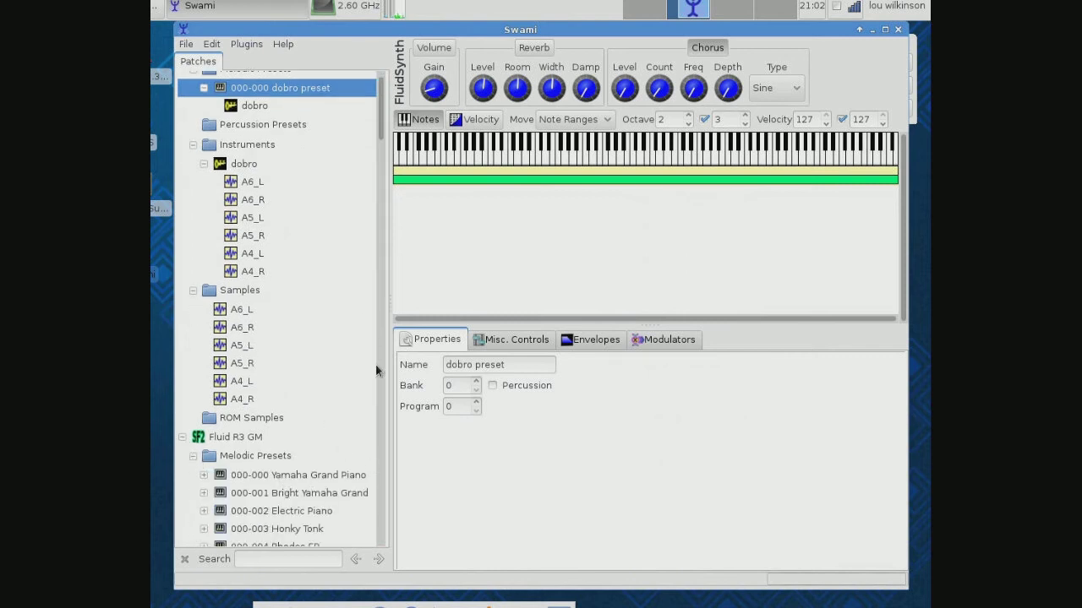
drag(380, 119, 407, 310)
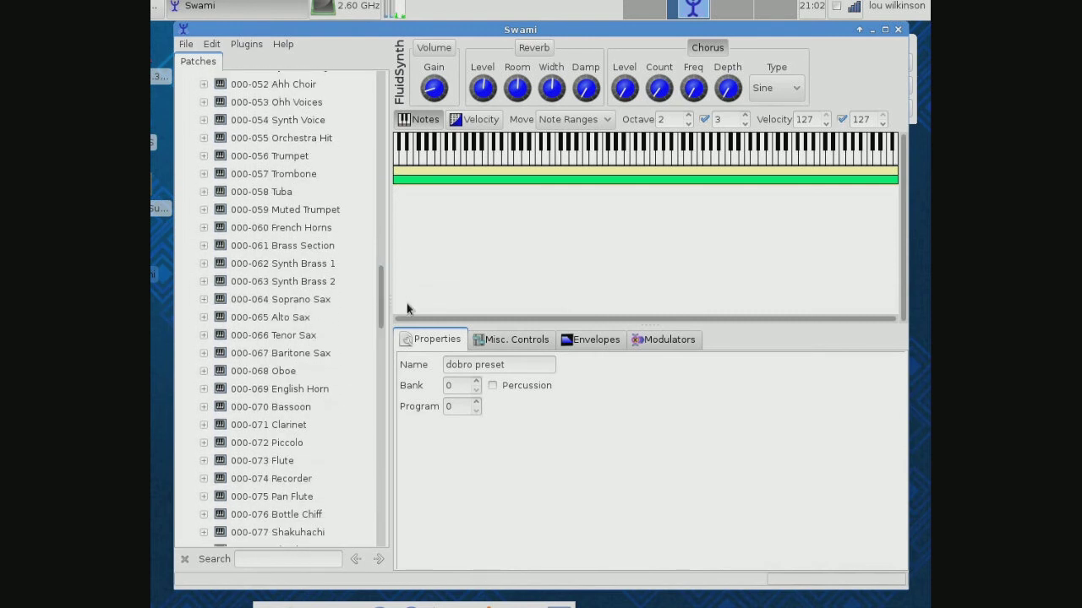
Copy the 000-068 Oboe preset and select newone's Melodic Presets folder
click(285, 374)
right_click(250, 377)
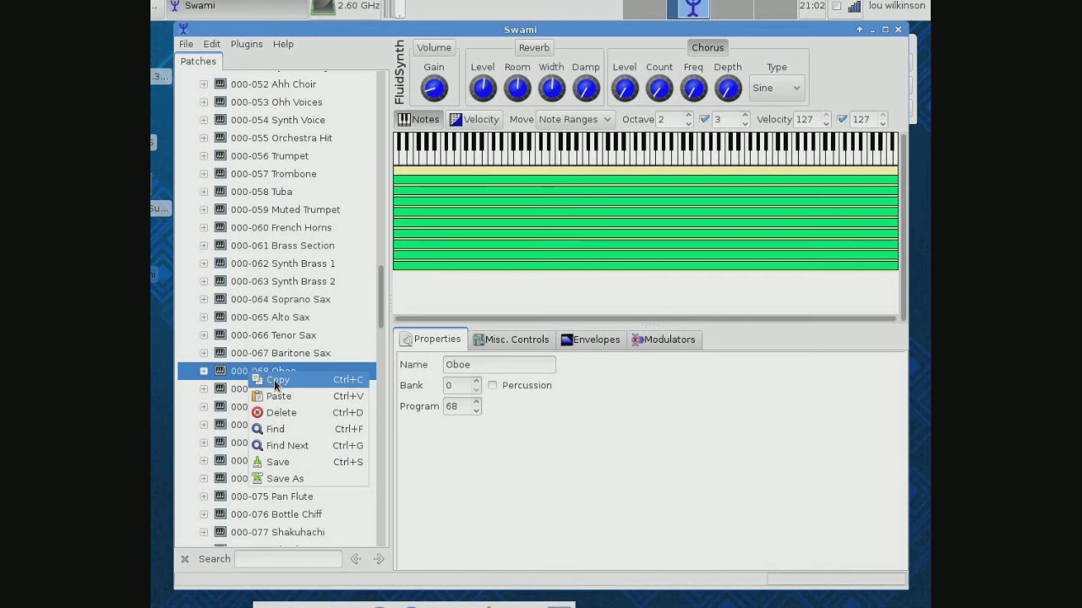
click(283, 381)
drag(381, 325, 365, 103)
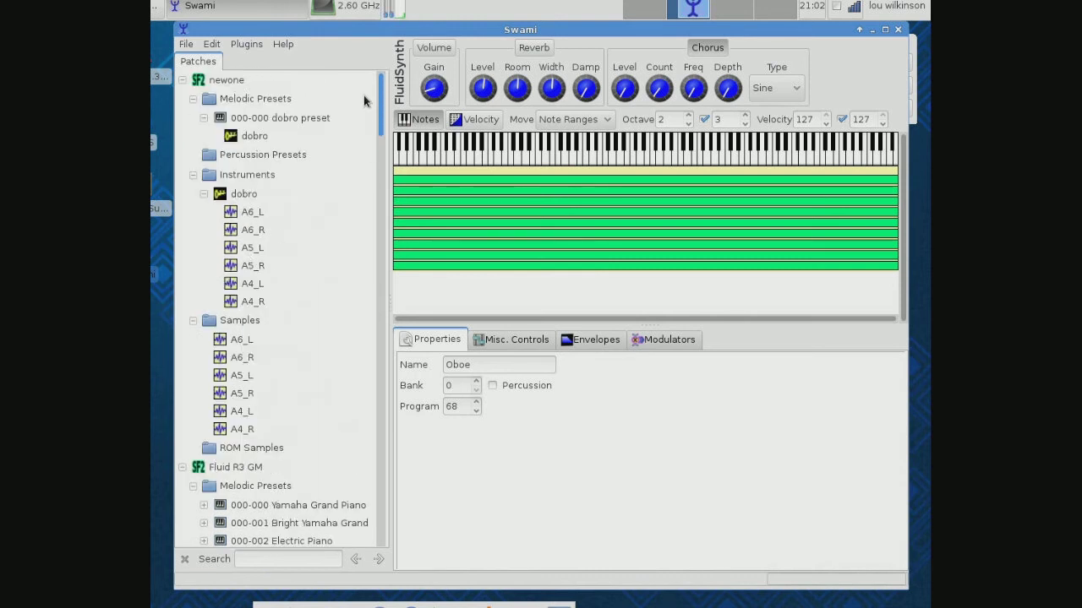
click(239, 98)
Paste the Oboe preset into newone and expand its Oboe instrument and samples
right_click(240, 98)
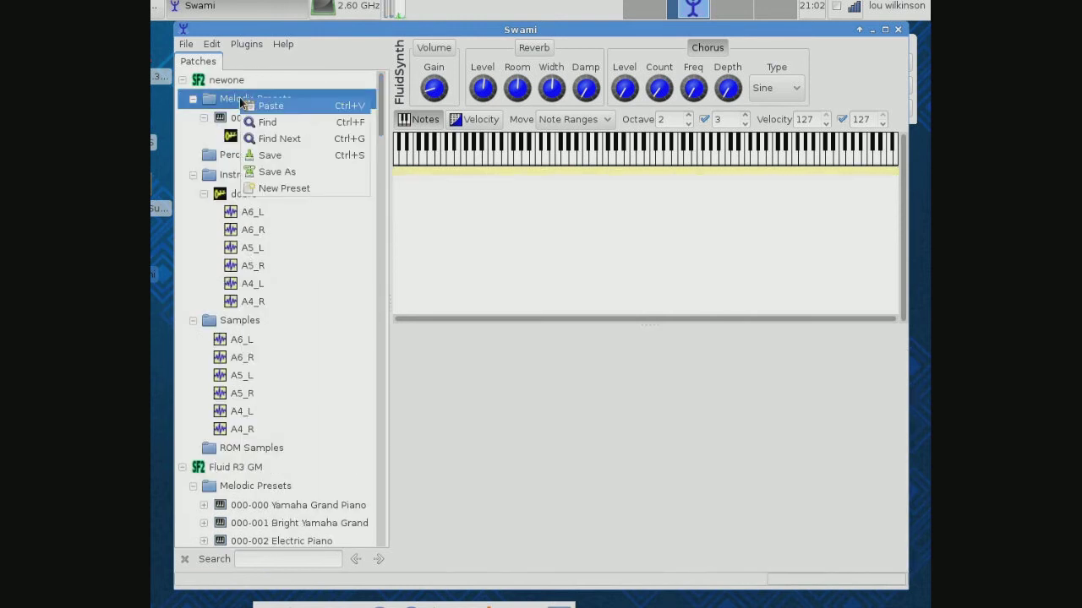
click(263, 106)
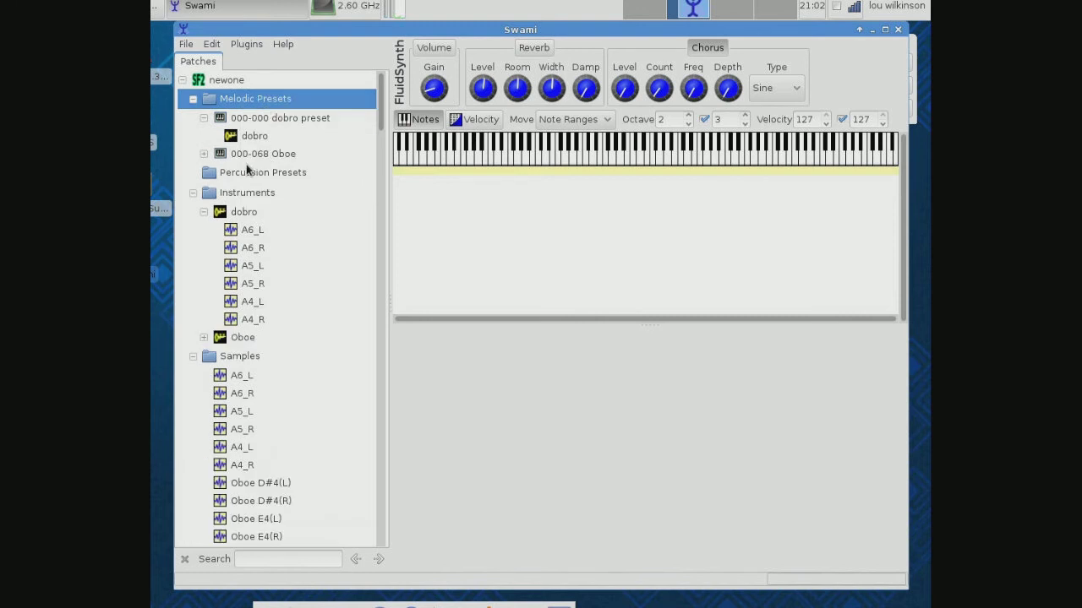
click(204, 154)
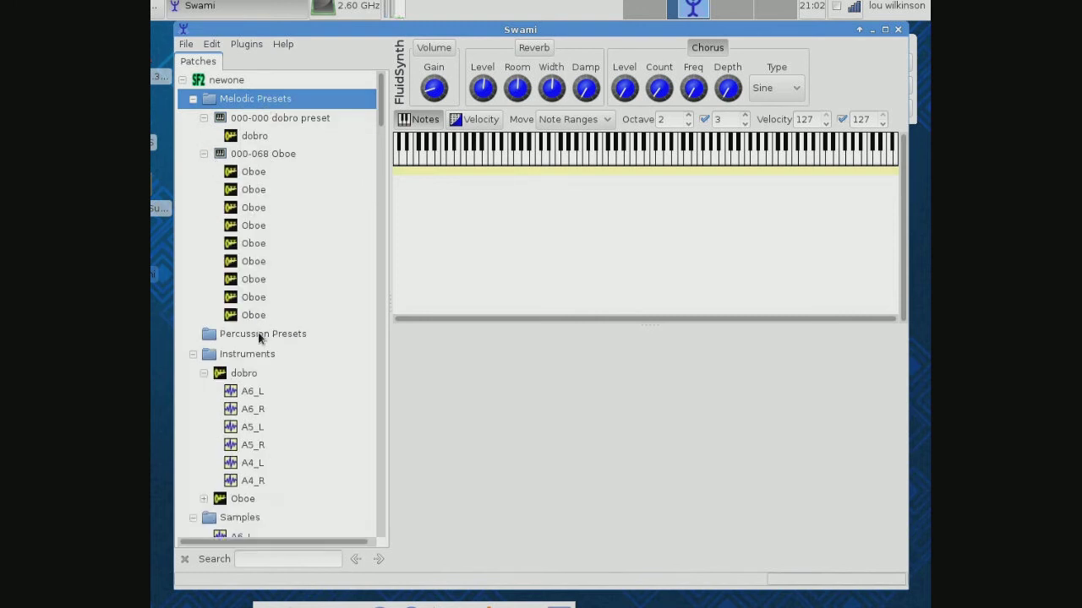
click(203, 500)
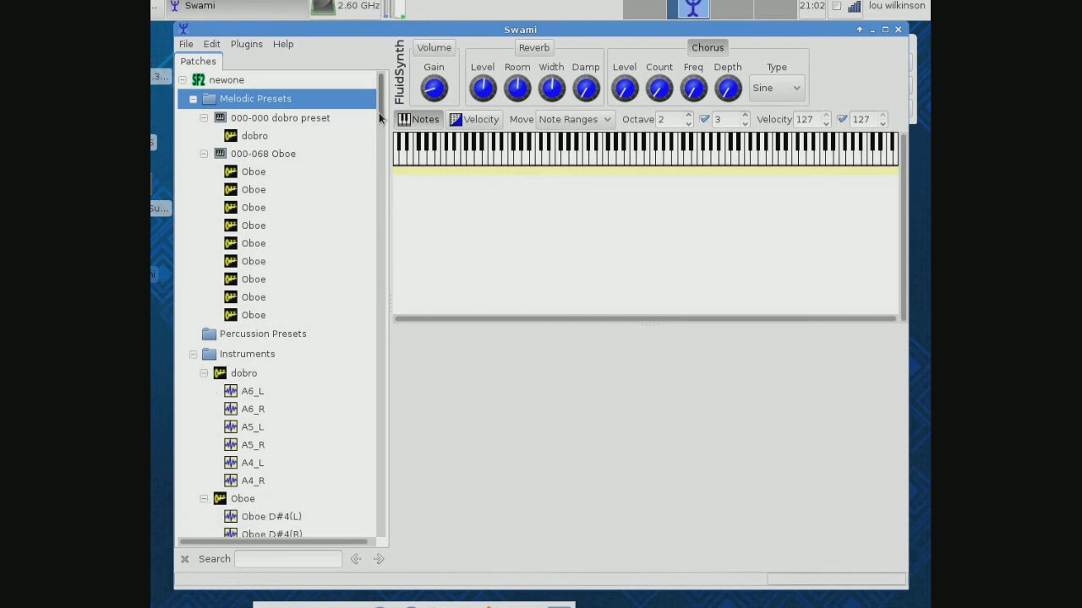
drag(378, 112, 342, 203)
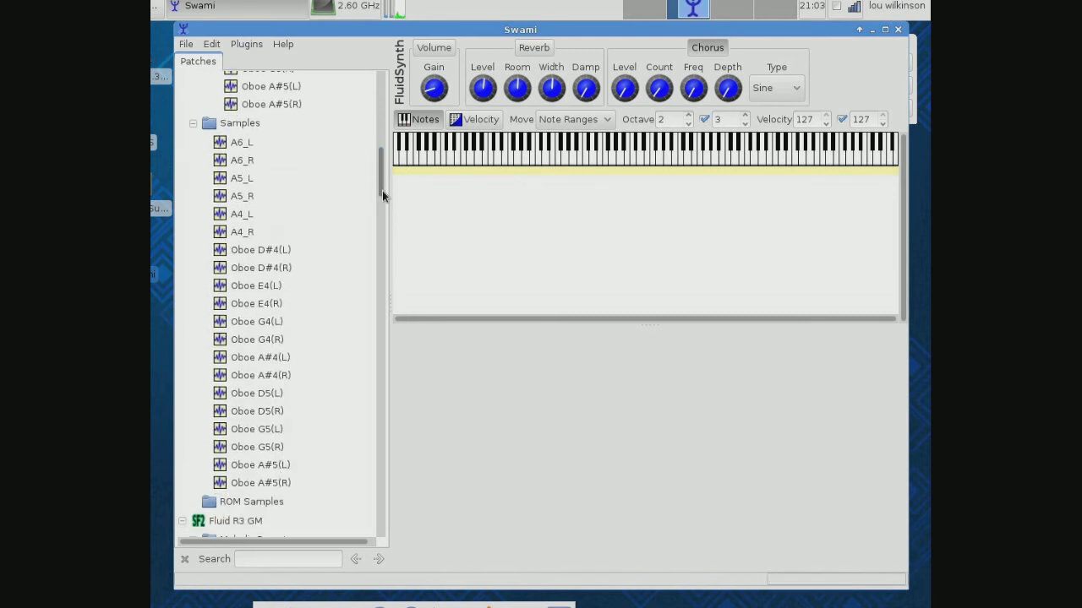
drag(382, 190, 382, 133)
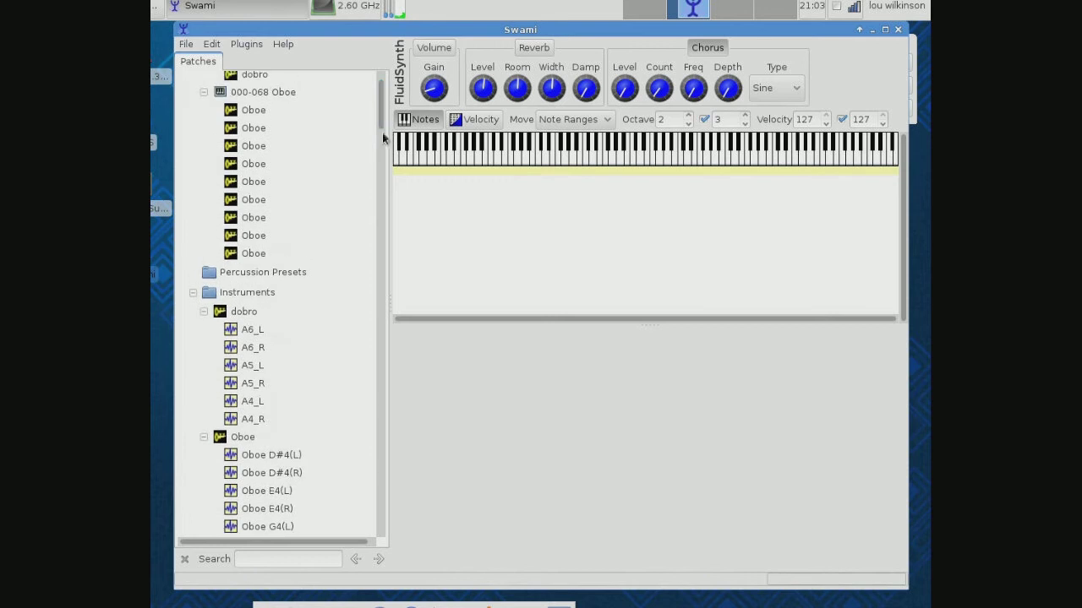
Collapse the dobro and Oboe instruments and the Oboe and dobro presets in the tree
click(203, 311)
click(203, 329)
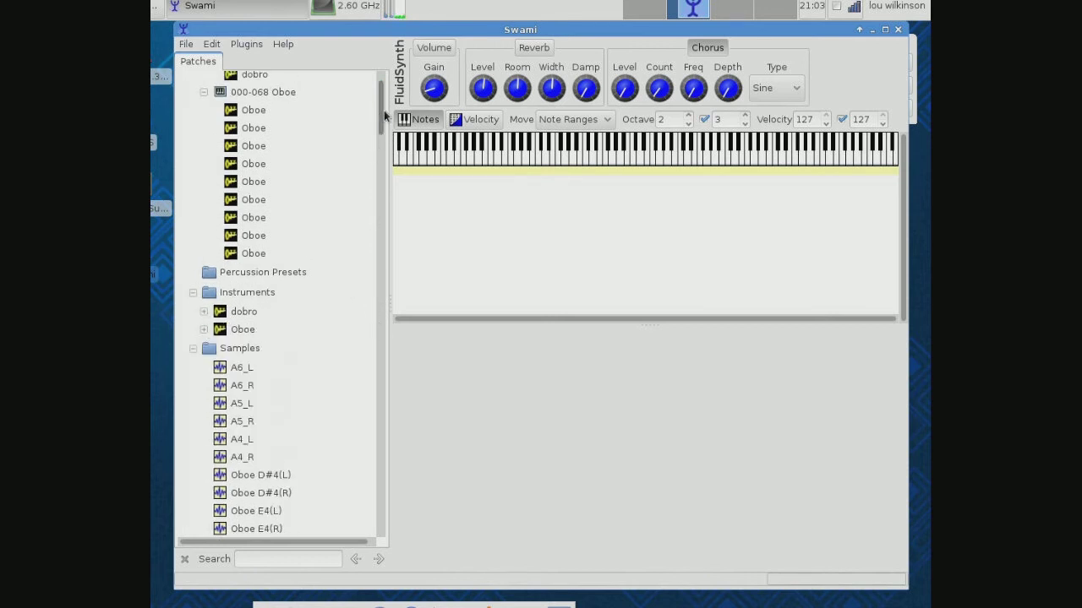
drag(382, 133, 383, 126)
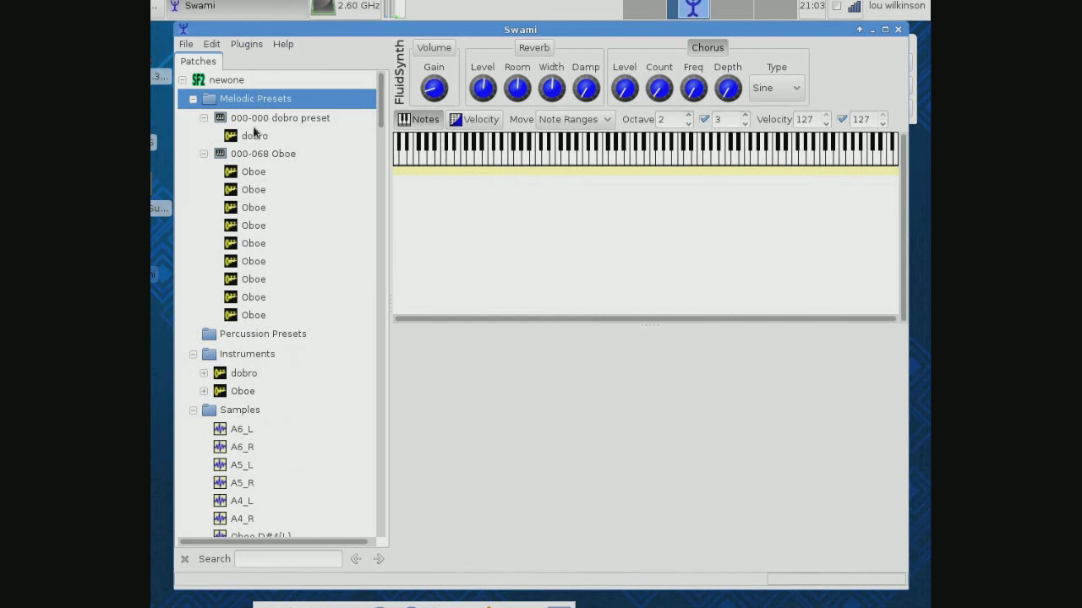
click(203, 156)
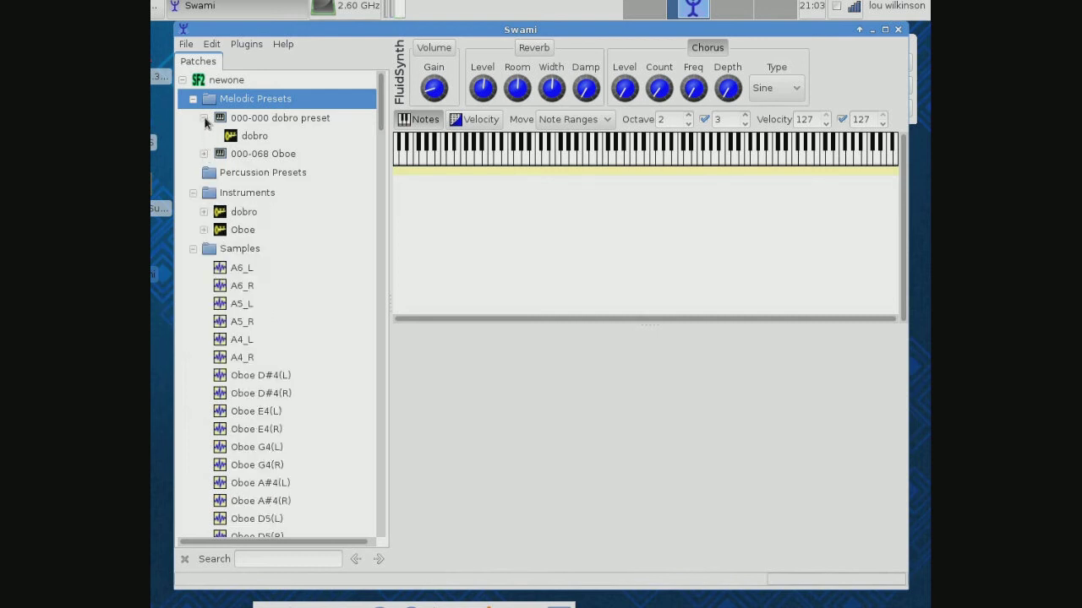
click(204, 120)
right_click(244, 99)
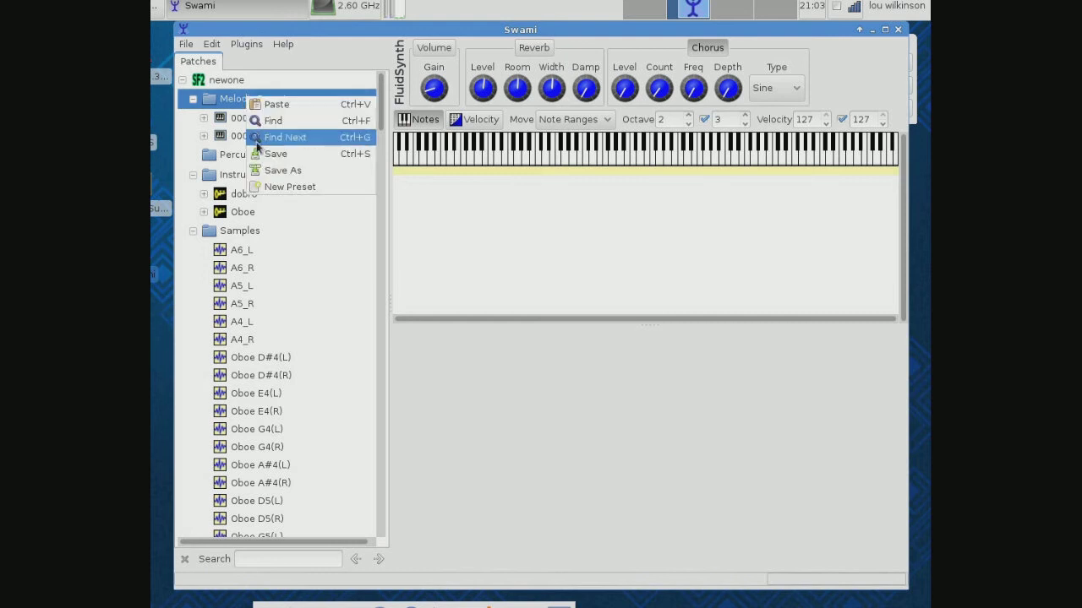
Create a new preset at bank 0, program 1 in newone and name it dobroboe
click(281, 187)
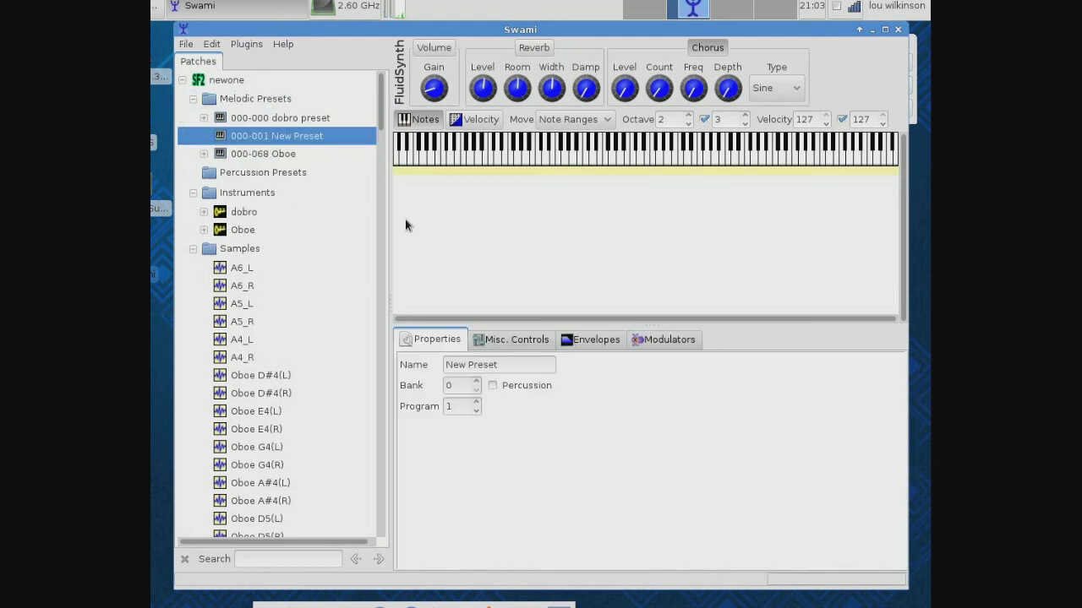
triple_click(550, 364)
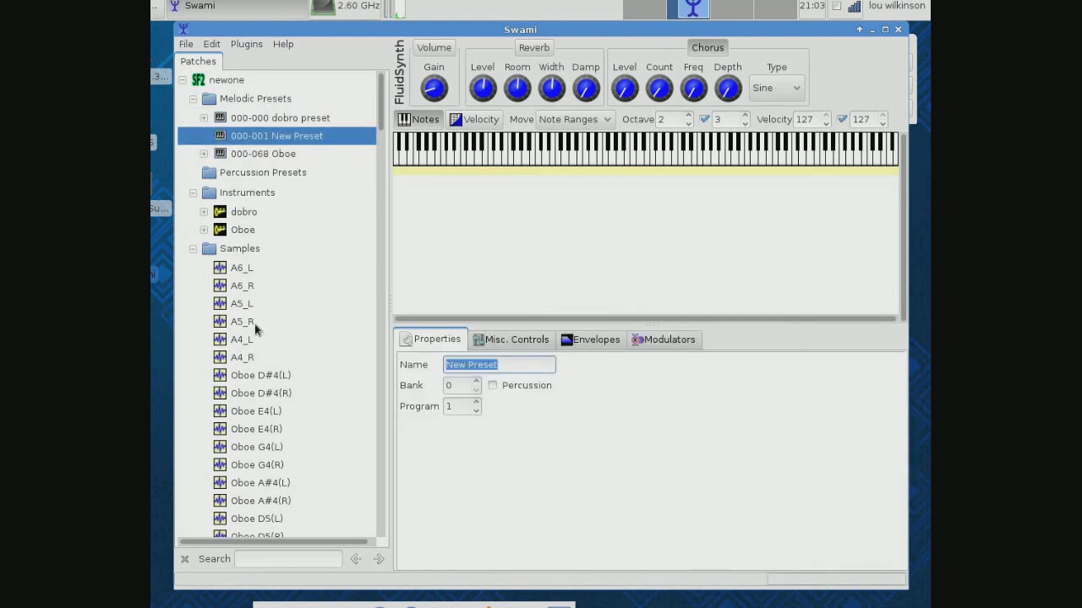
text(dobro organ)
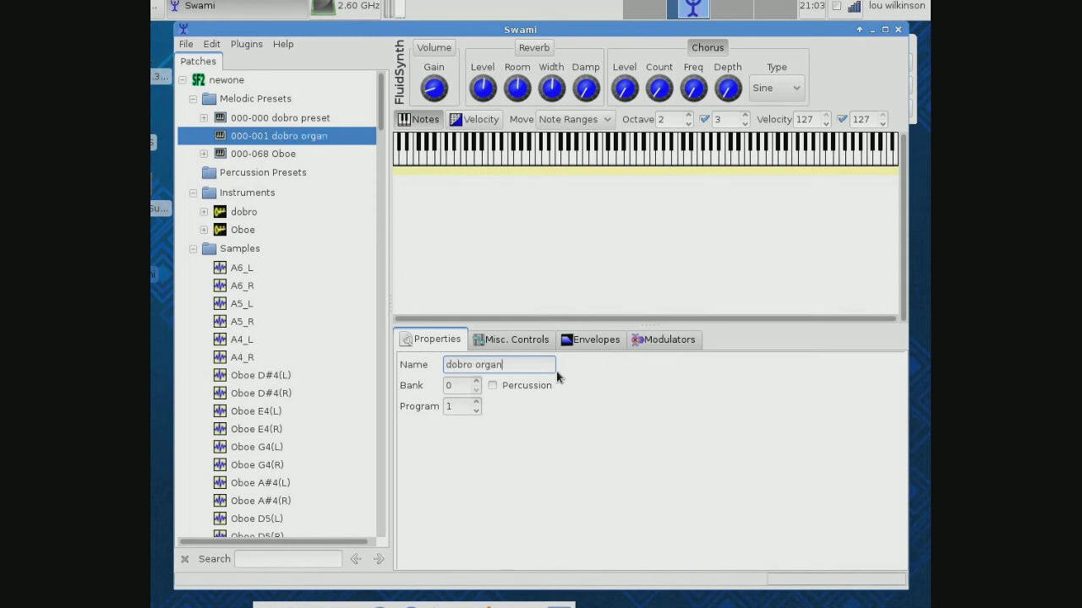
key(BackSpace)
key(BackSpace)
key(BackSpace)
click(566, 385)
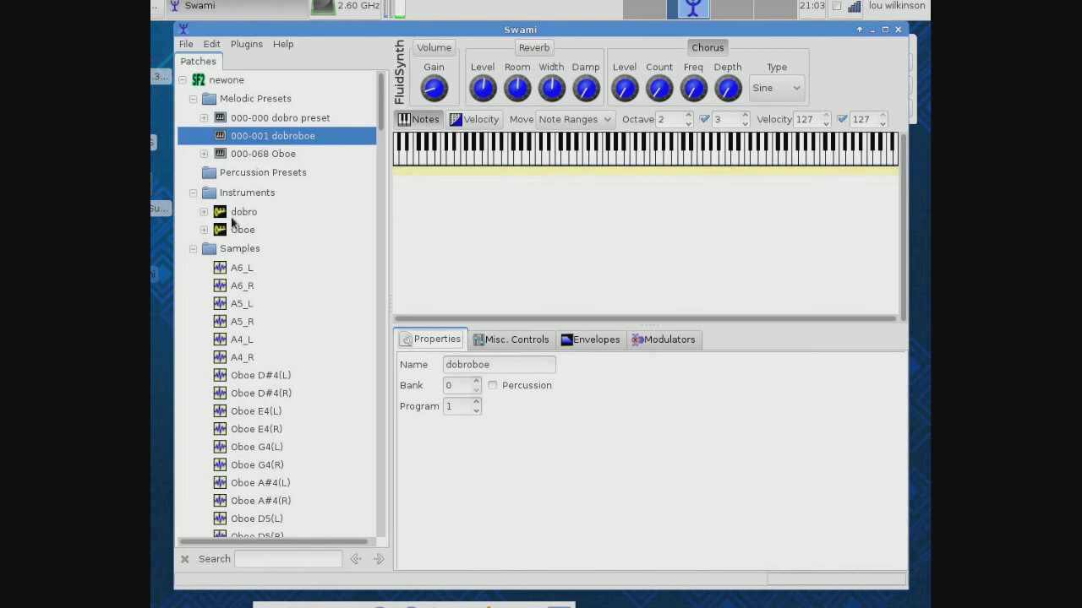
Layer the dobro and Oboe instruments into the dobroboe preset
drag(244, 212, 252, 140)
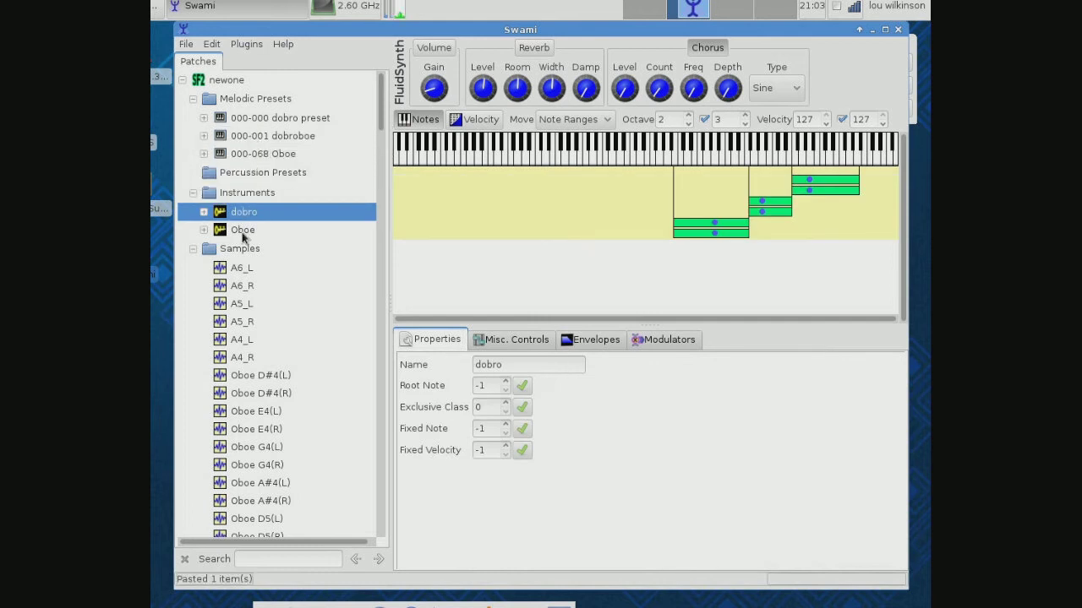
click(242, 233)
drag(241, 236, 206, 140)
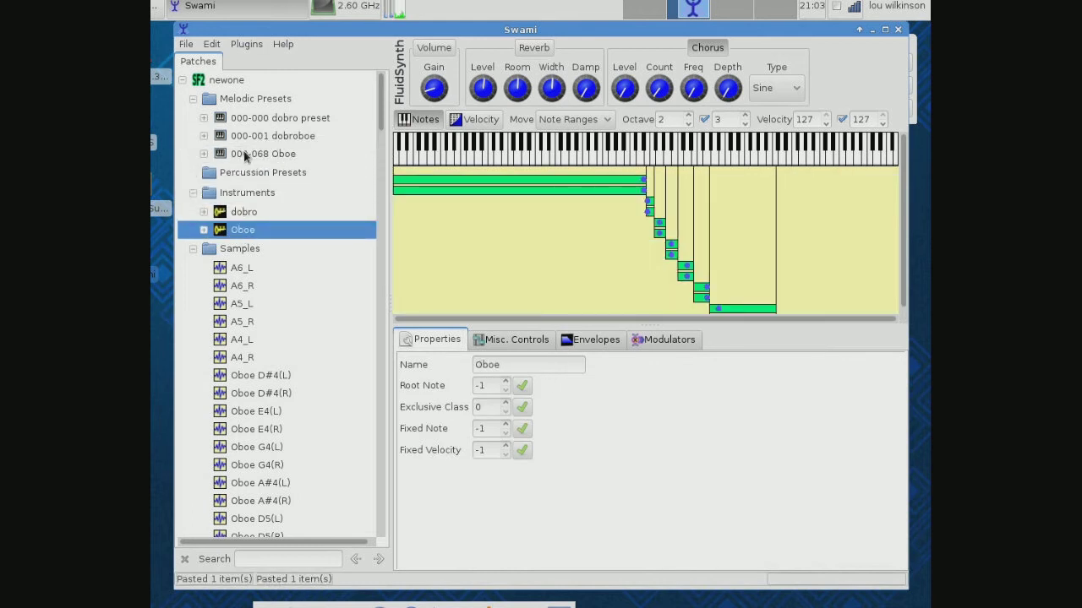
click(204, 138)
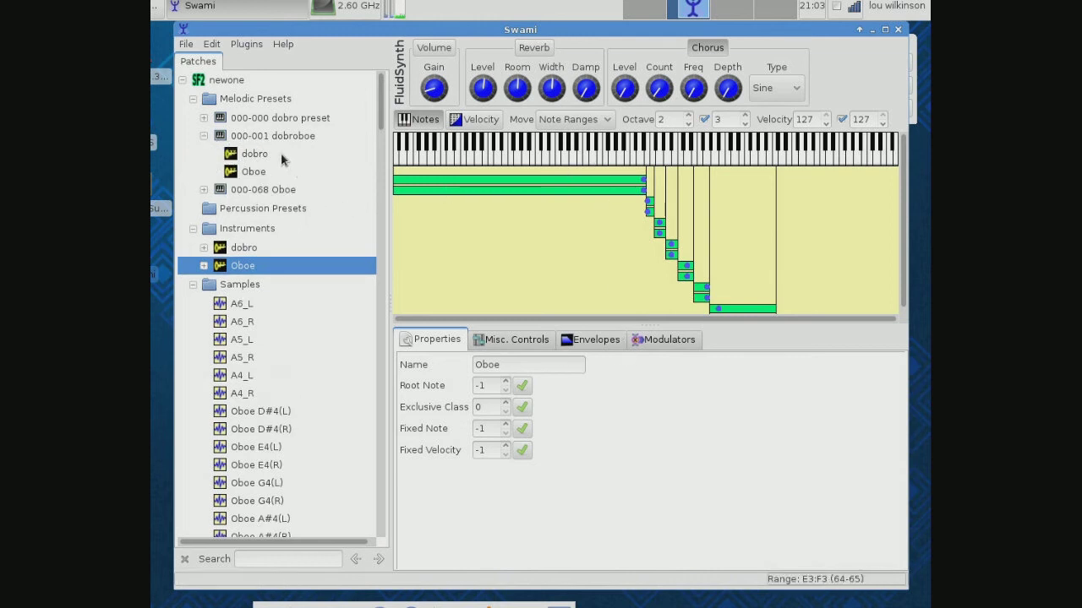
Audition dobroboe by playing several notes, rising toward higher keys
click(271, 140)
click(572, 161)
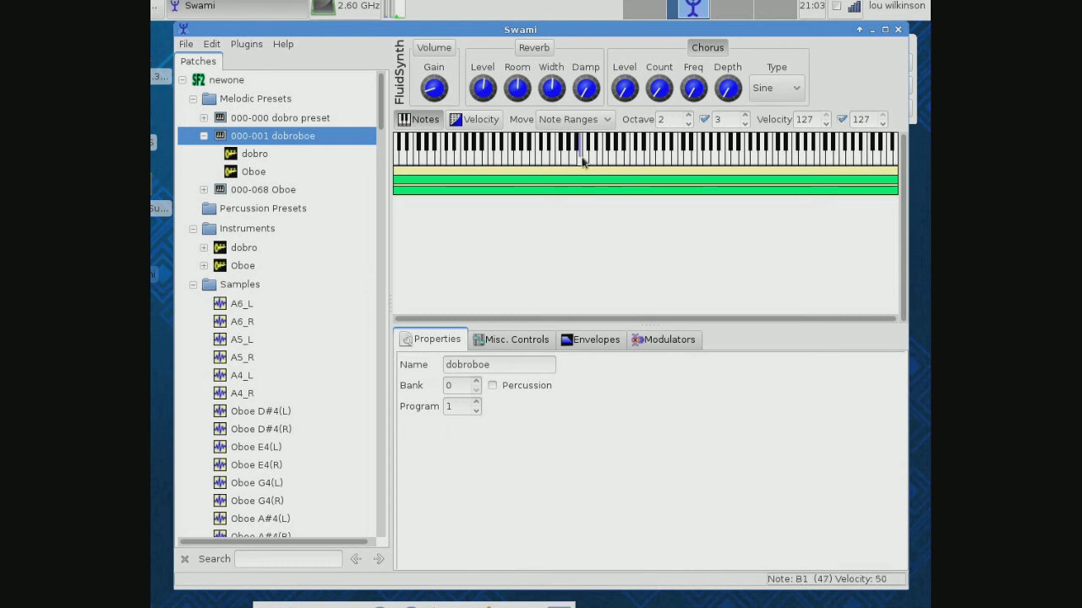
click(615, 156)
click(693, 168)
click(694, 169)
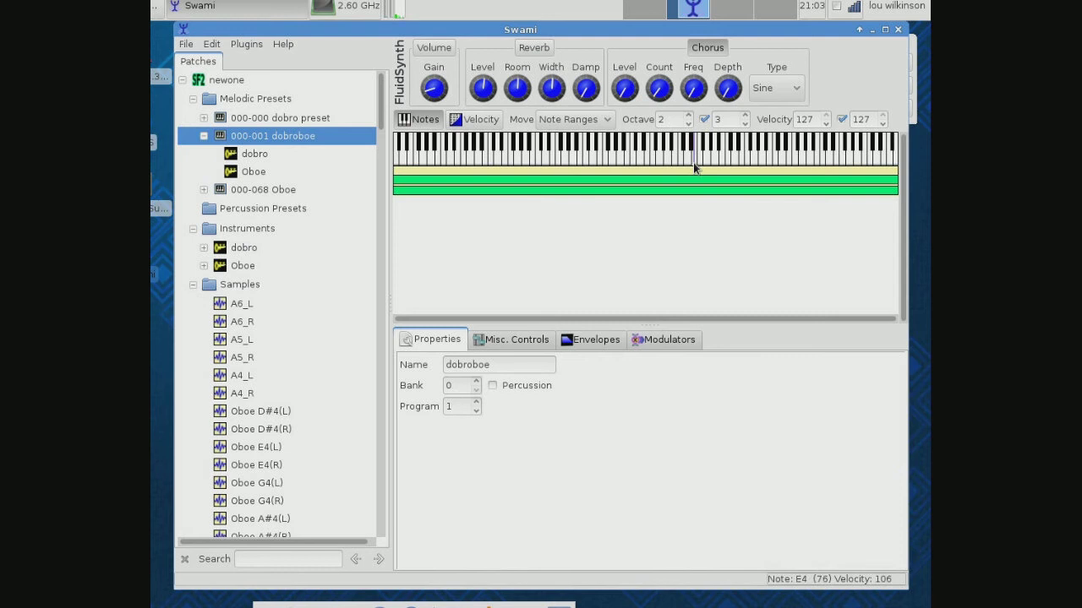
click(701, 165)
click(723, 165)
click(735, 167)
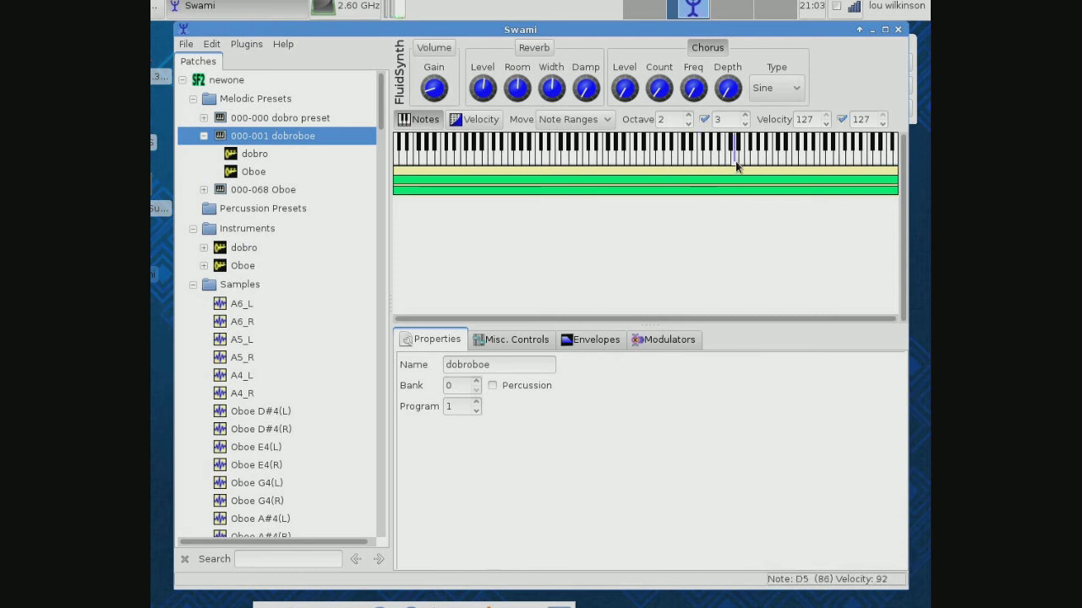
Collapse dobroboe, play a note on the 000-068 Oboe preset, and select sample Oboe E4(R)
click(203, 136)
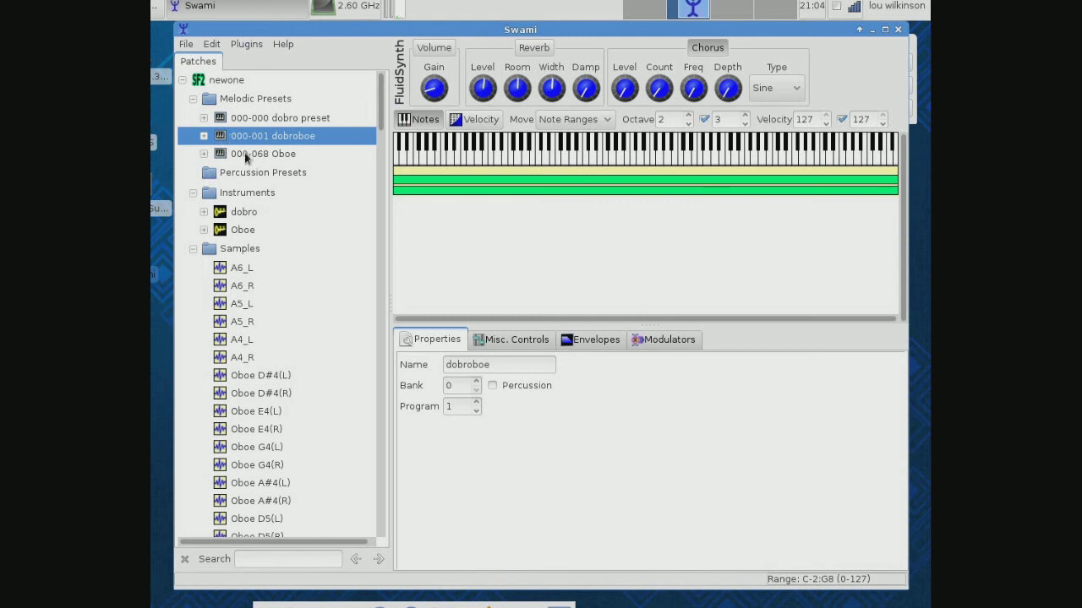
click(284, 155)
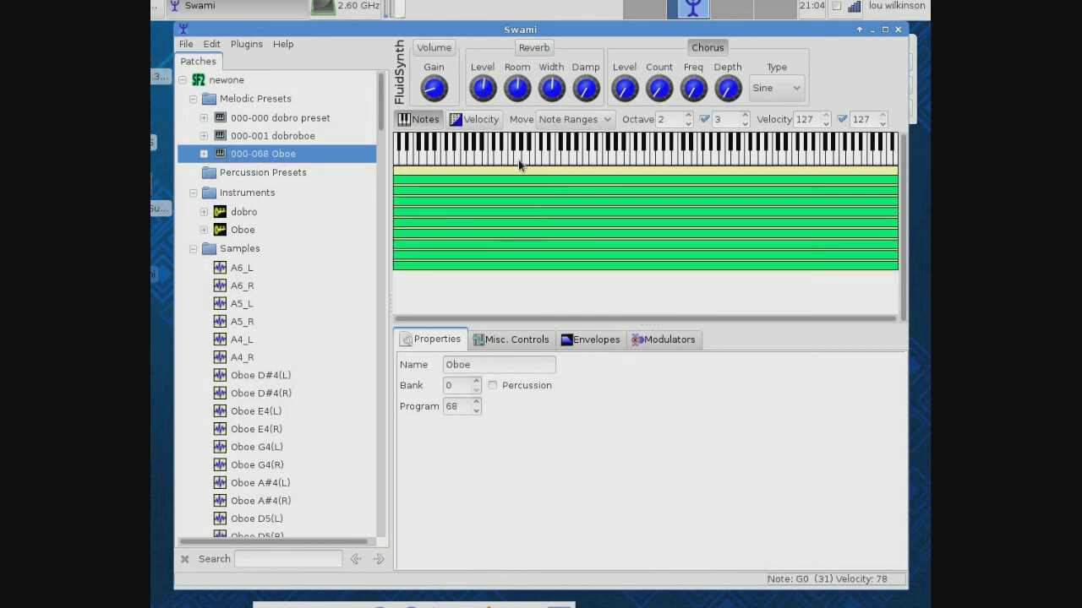
click(516, 161)
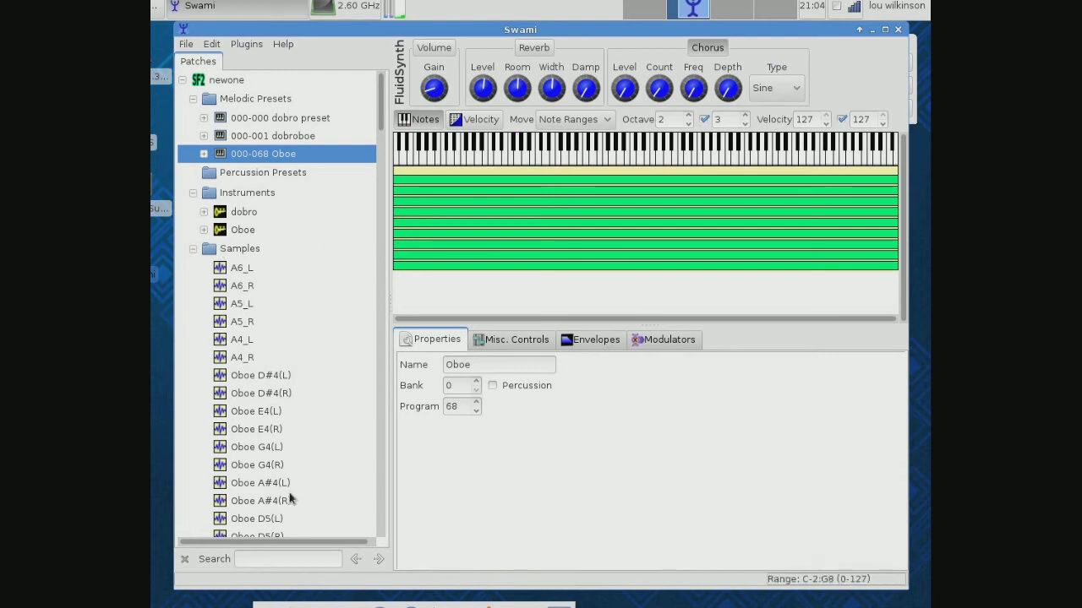
click(244, 434)
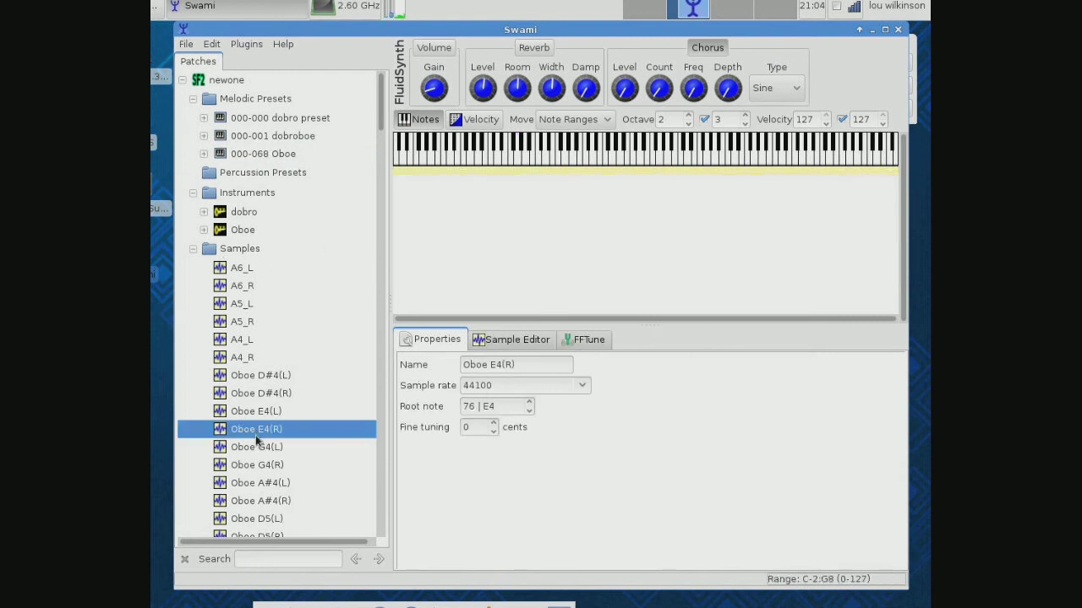
Show Oboe E4(R)'s waveform in the Sample Editor, play notes including D3, and check Properties and FFTune
click(523, 342)
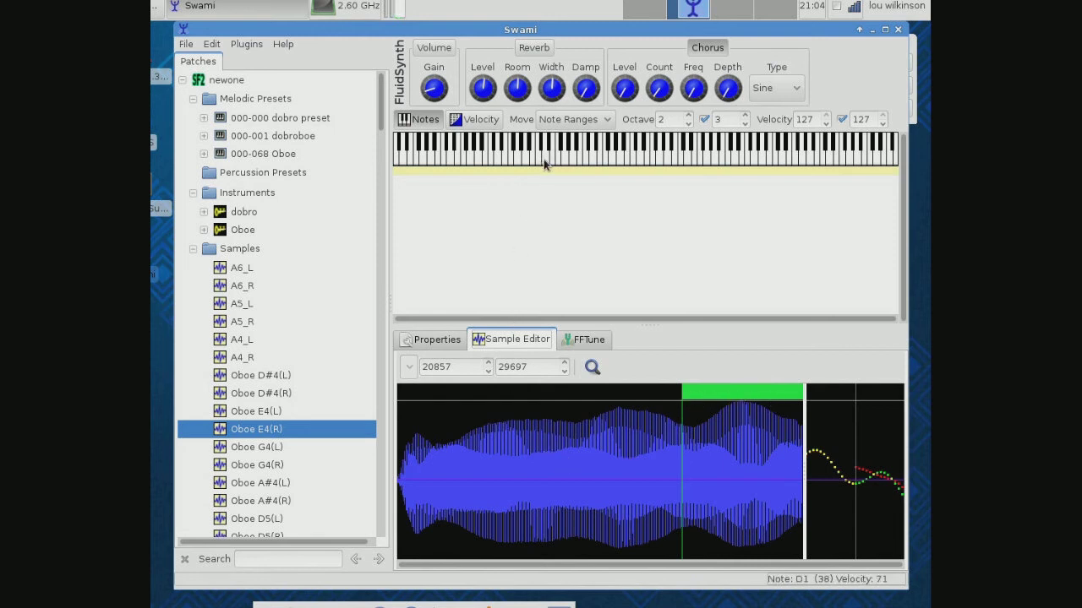
click(546, 164)
click(641, 165)
click(439, 343)
click(485, 344)
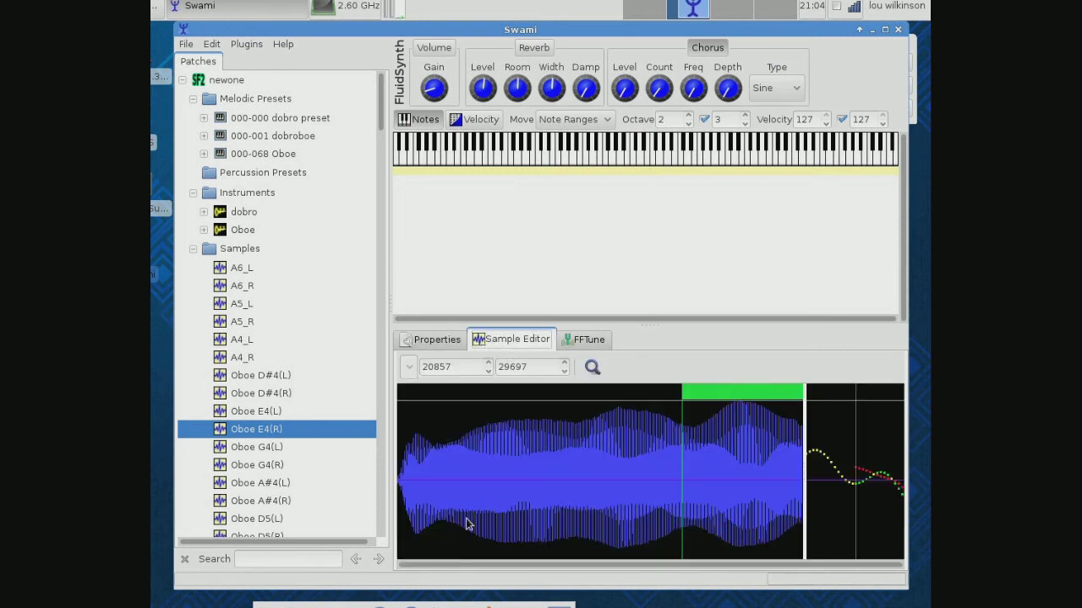
click(586, 339)
click(502, 341)
Open Oboe E4(R)'s loop finder, review its Config settings, return to Results, and collapse Samples
click(591, 367)
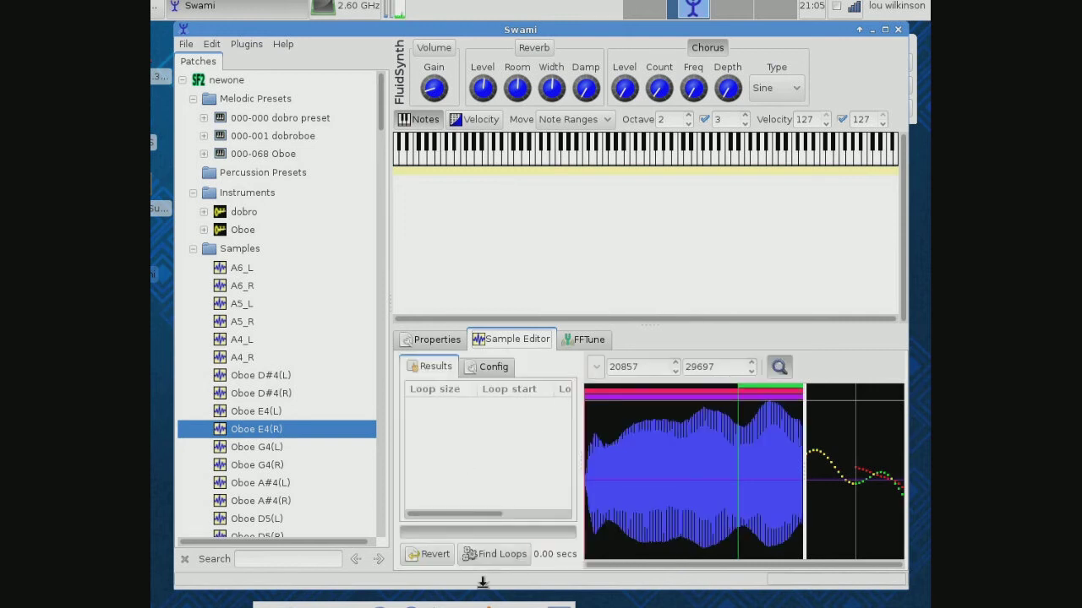
click(482, 368)
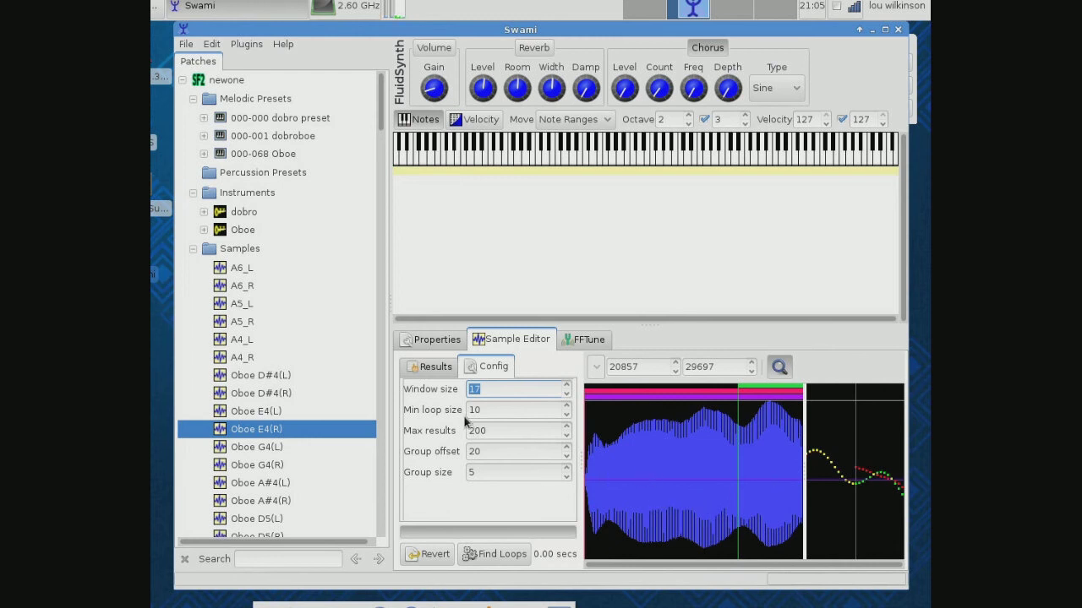
click(439, 367)
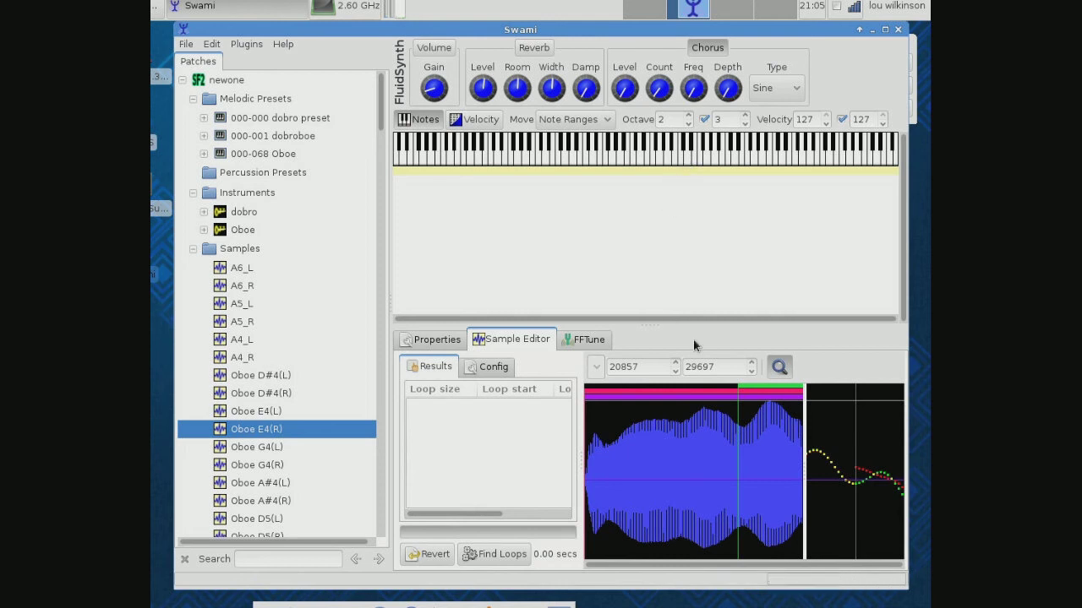
click(193, 248)
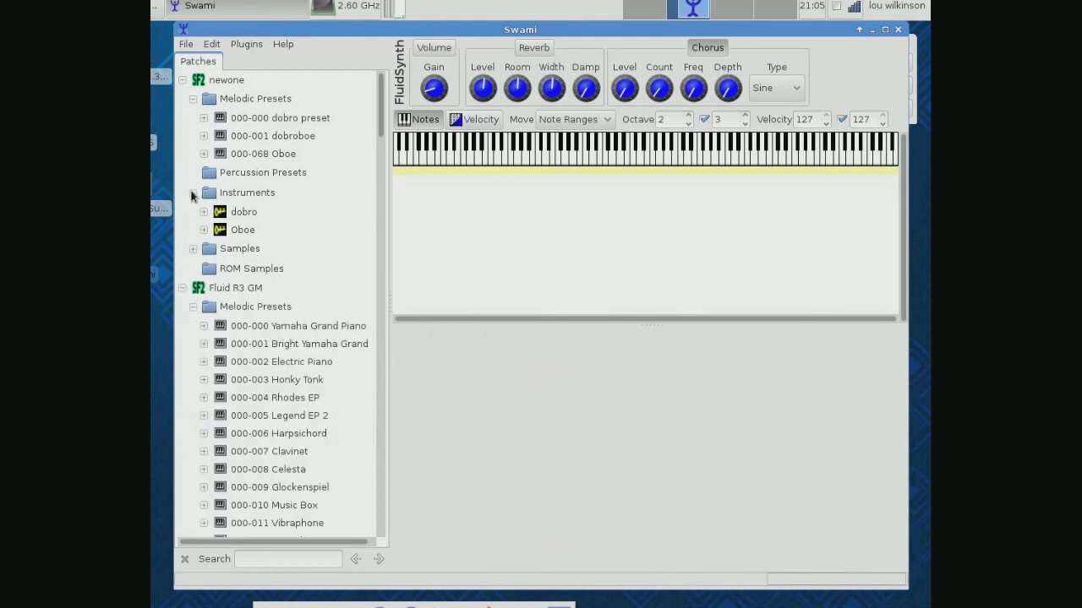
Collapse Instruments, Melodic Presets and Fluid R3 GM, then inspect sample A6_L's waveform and properties
click(192, 193)
click(193, 99)
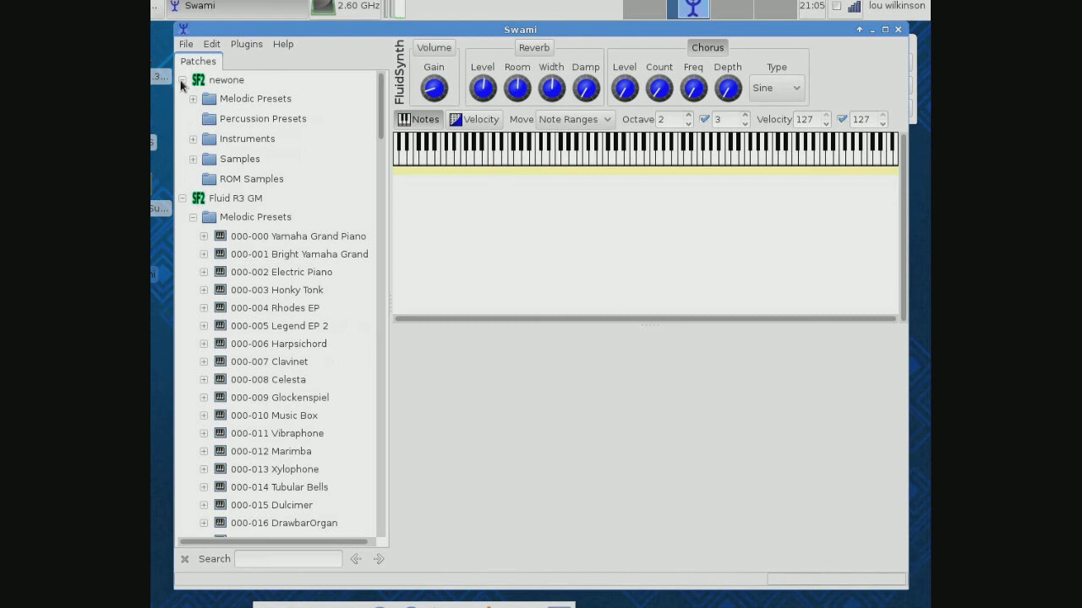
click(182, 198)
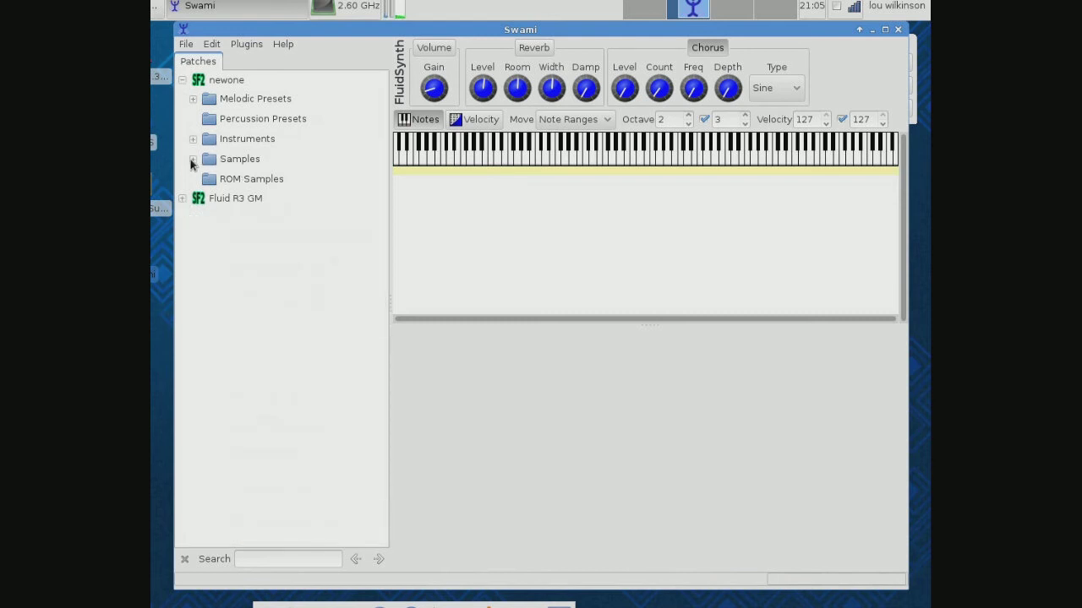
click(193, 160)
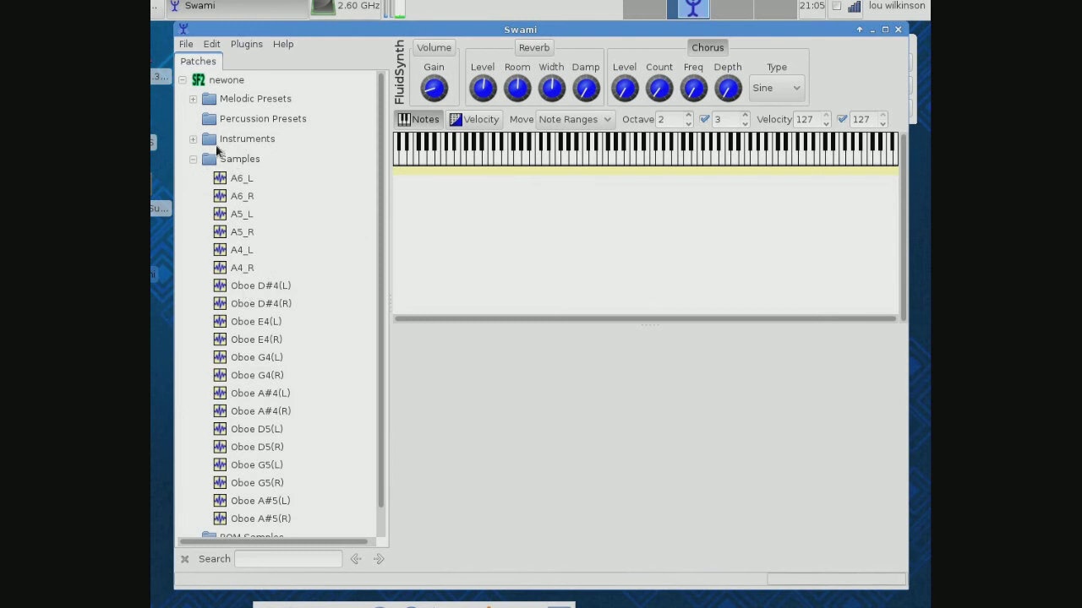
click(236, 179)
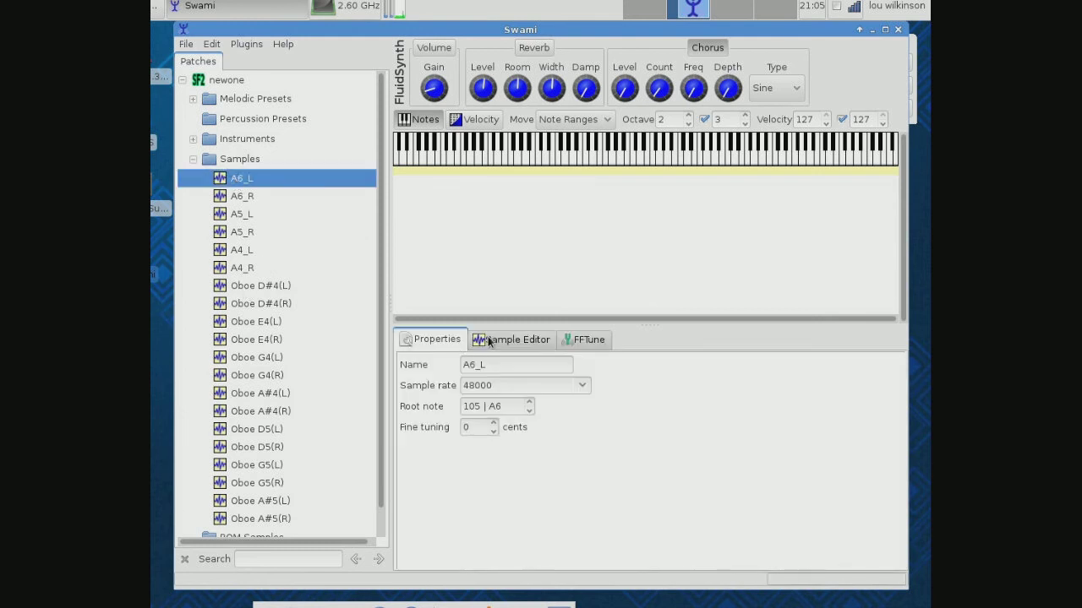
click(543, 334)
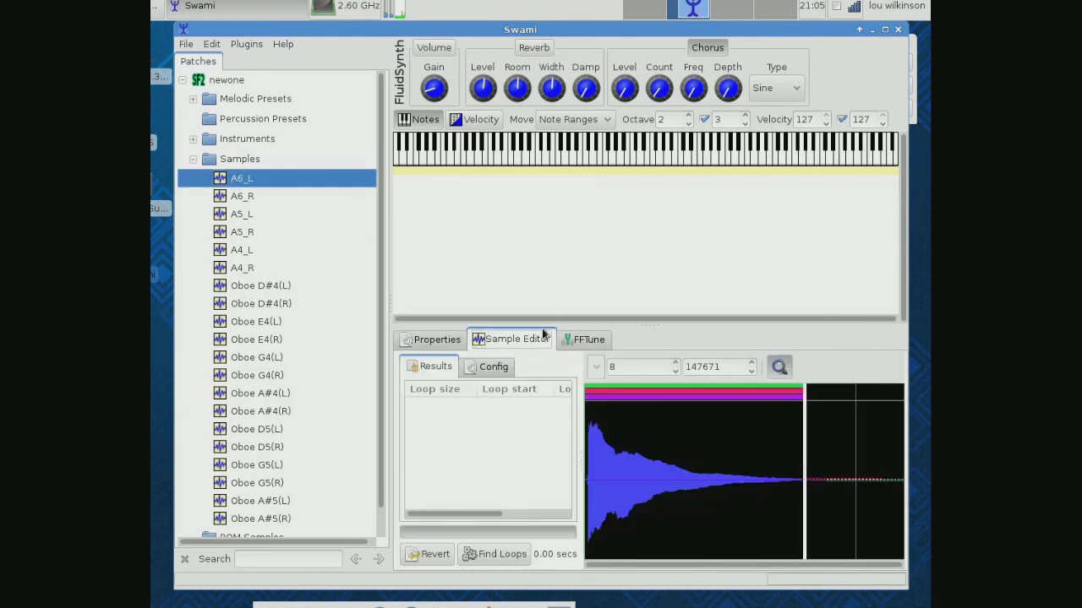
click(193, 139)
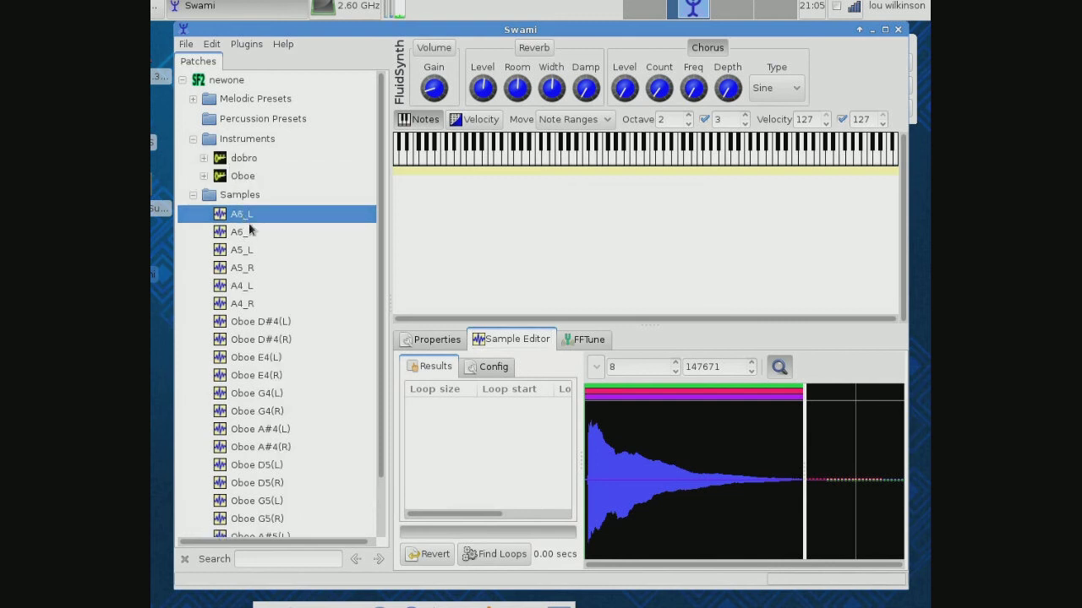
click(444, 341)
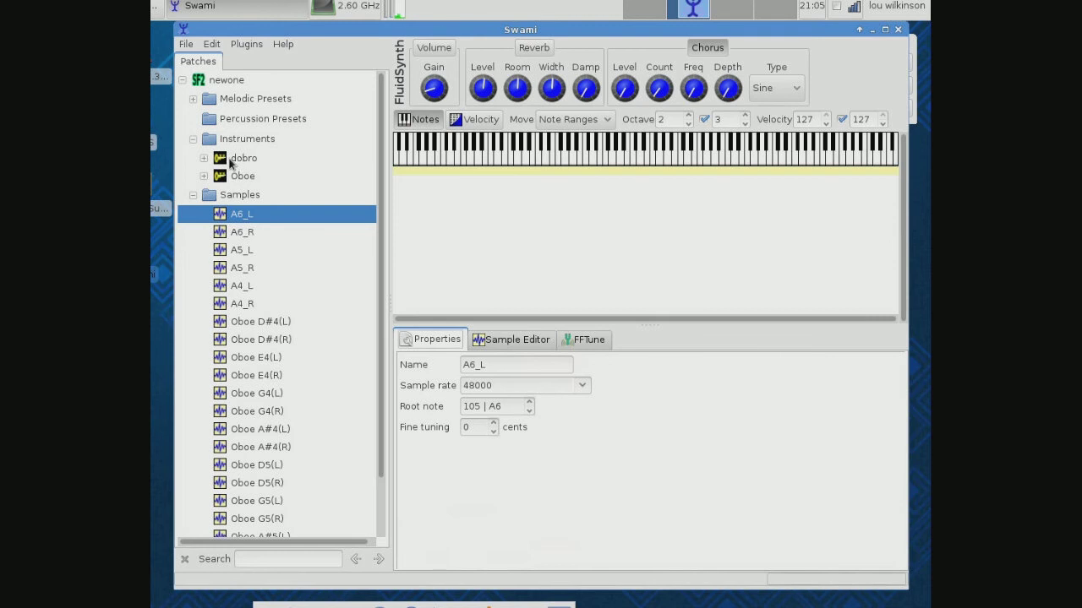
Expand newone's Melodic Presets, audition dobroboe with a run of notes, then collapse Samples and Instruments
click(193, 99)
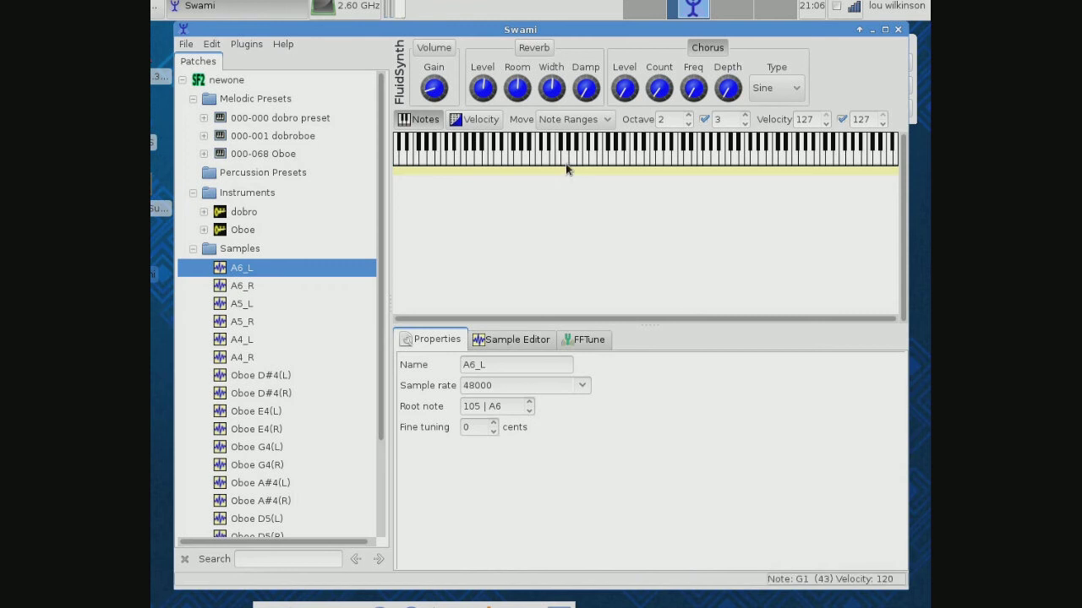
click(660, 163)
click(700, 166)
click(714, 163)
click(656, 161)
click(627, 160)
click(304, 135)
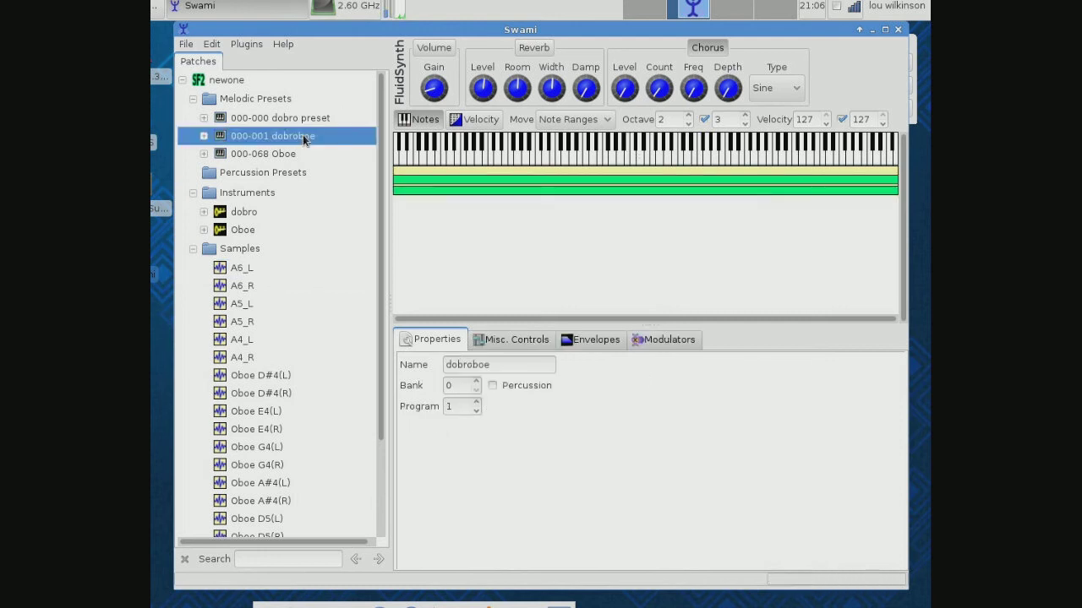
click(674, 163)
drag(673, 163, 701, 163)
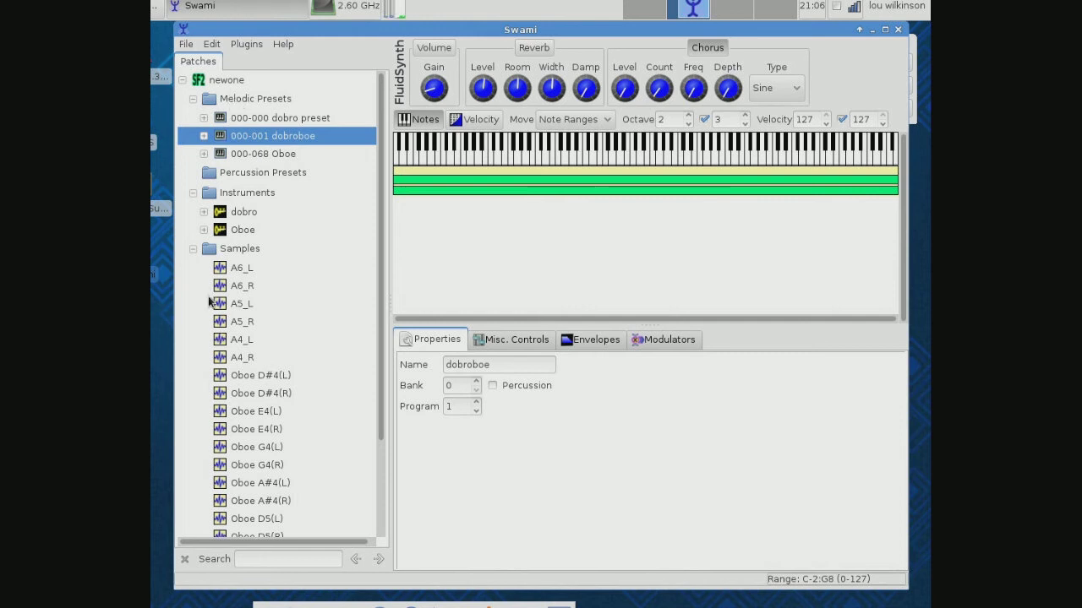
click(193, 249)
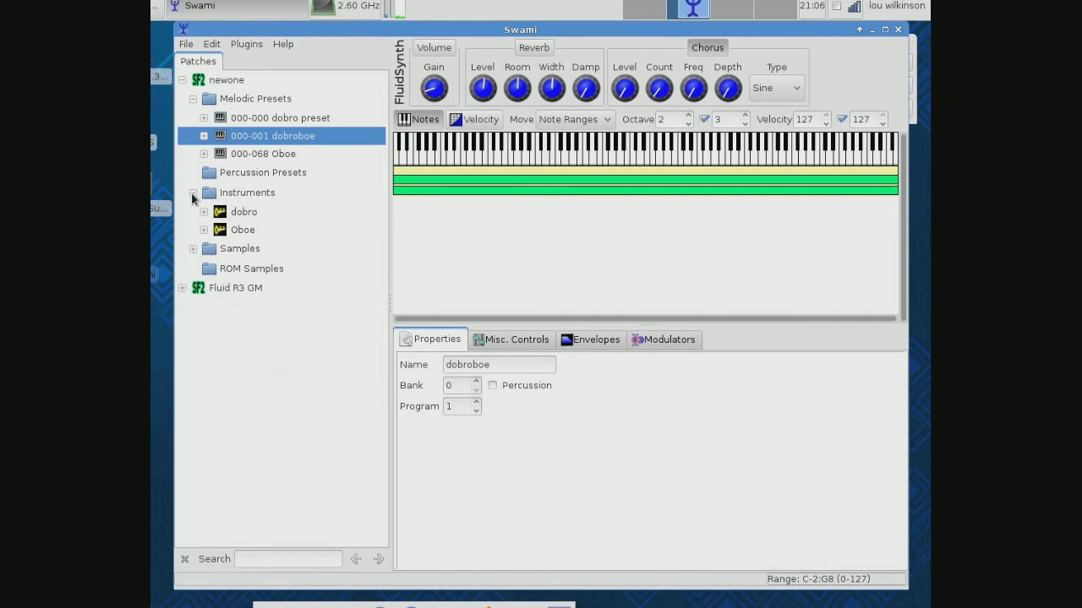
click(192, 193)
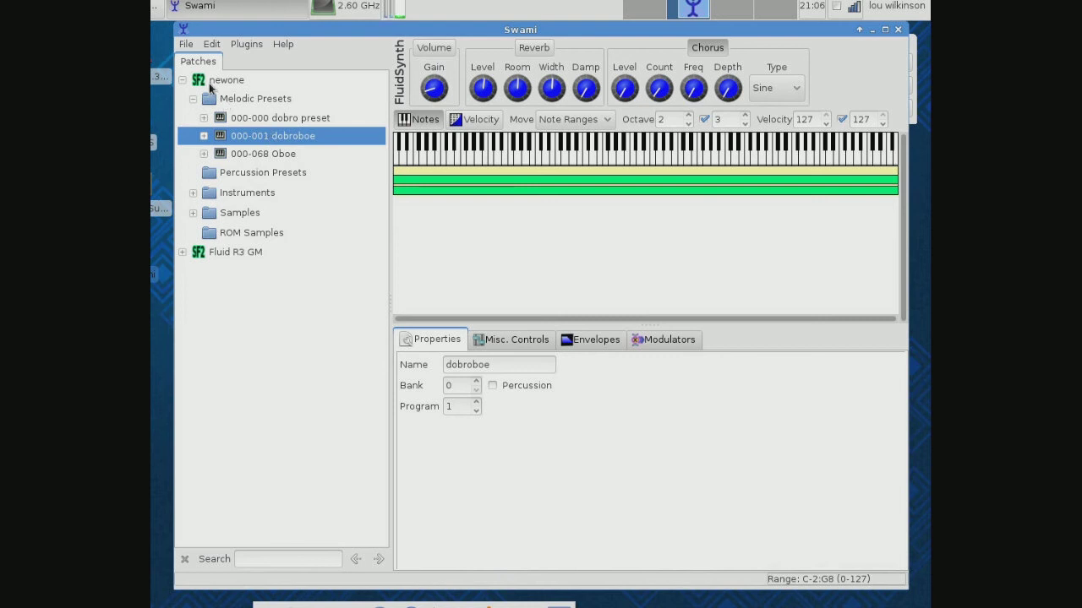
Start Save All and uncheck Fluid R3 GM so only newone is saved
click(186, 45)
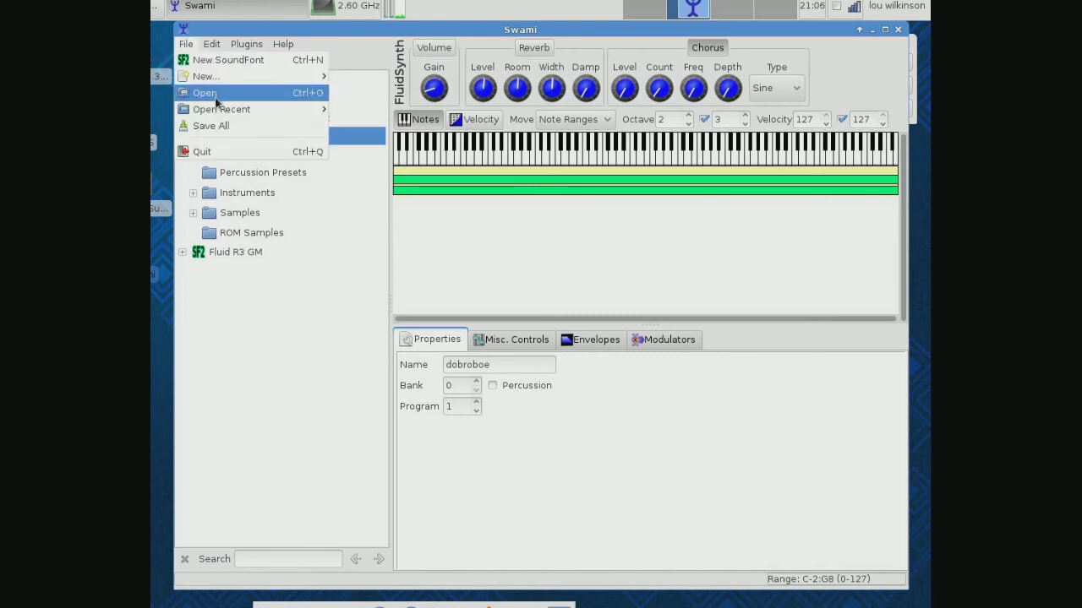
click(242, 128)
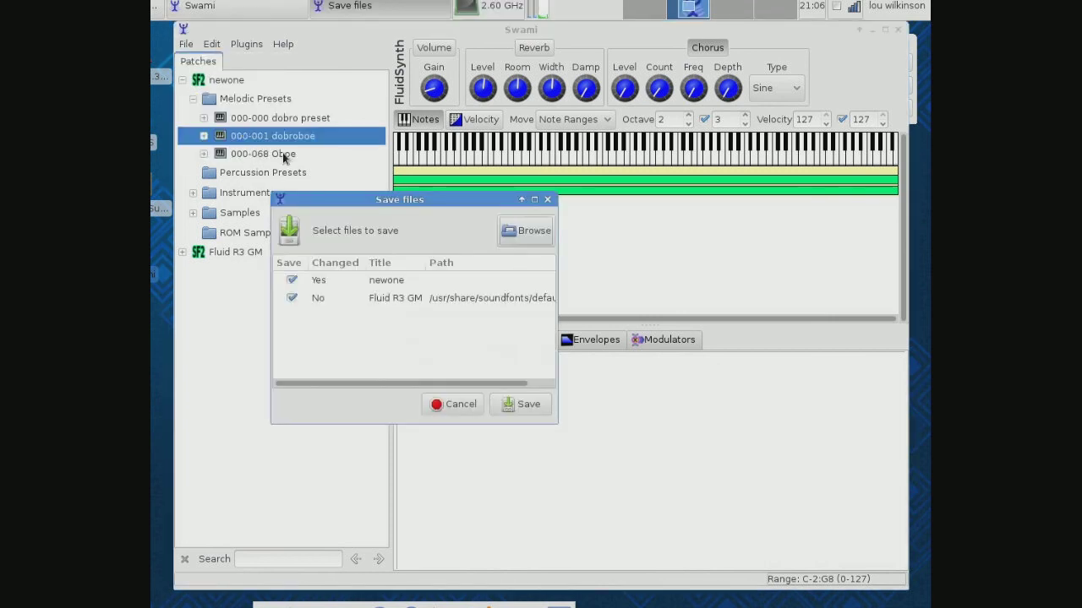
click(290, 300)
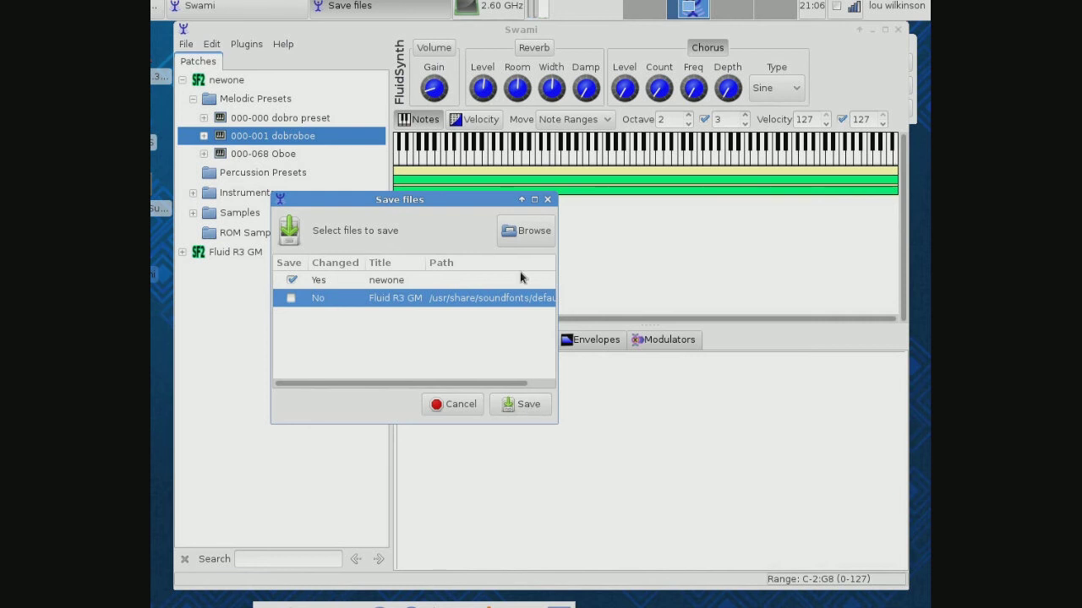
Browse to the swami folder in the home directory and set default.sf2 as newone's file
click(522, 239)
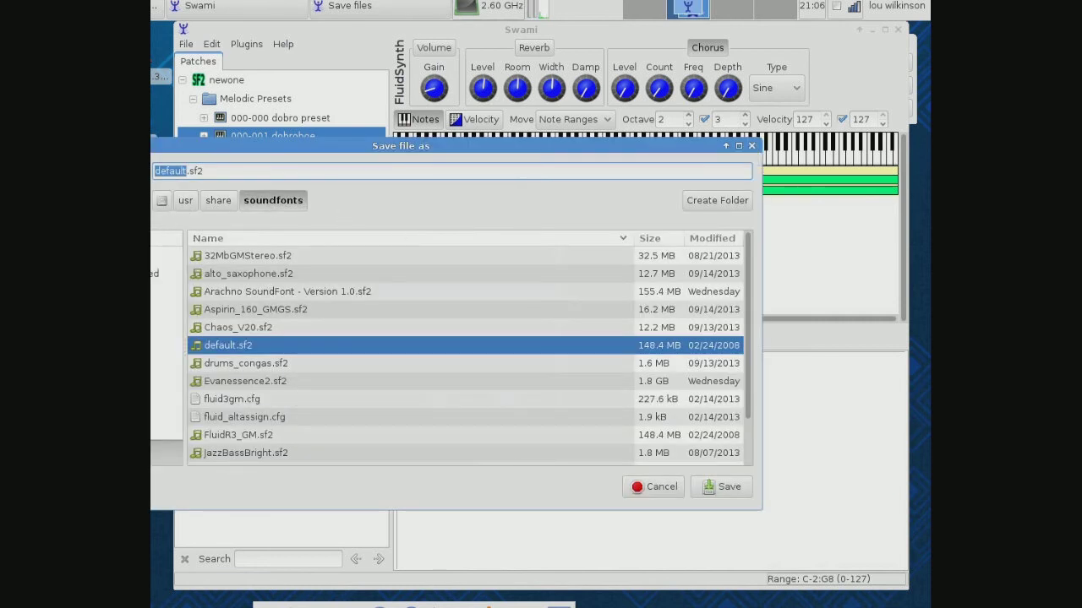
click(164, 312)
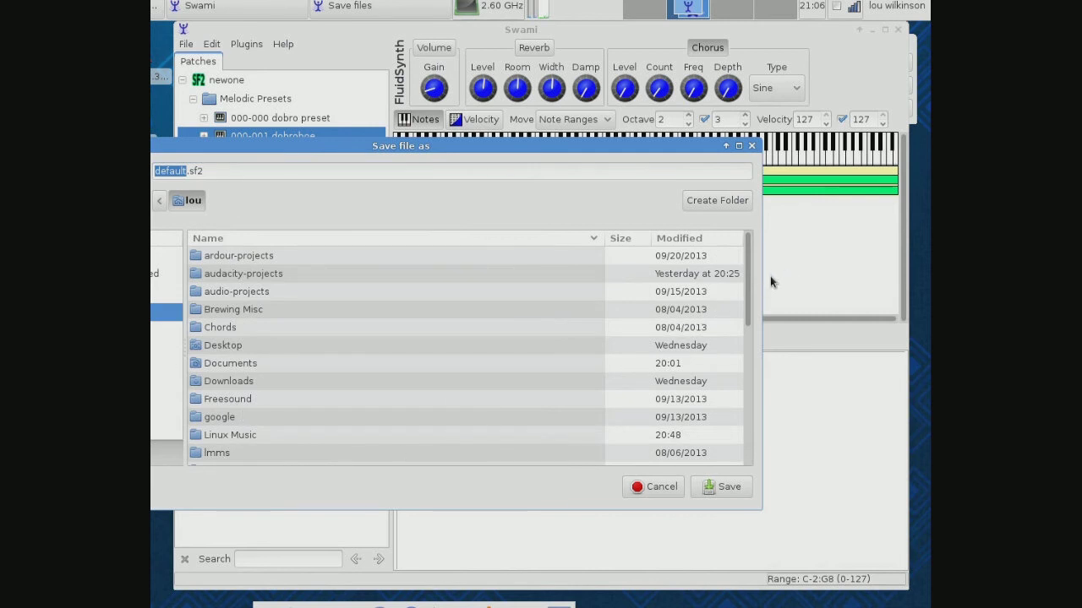
drag(746, 295, 756, 381)
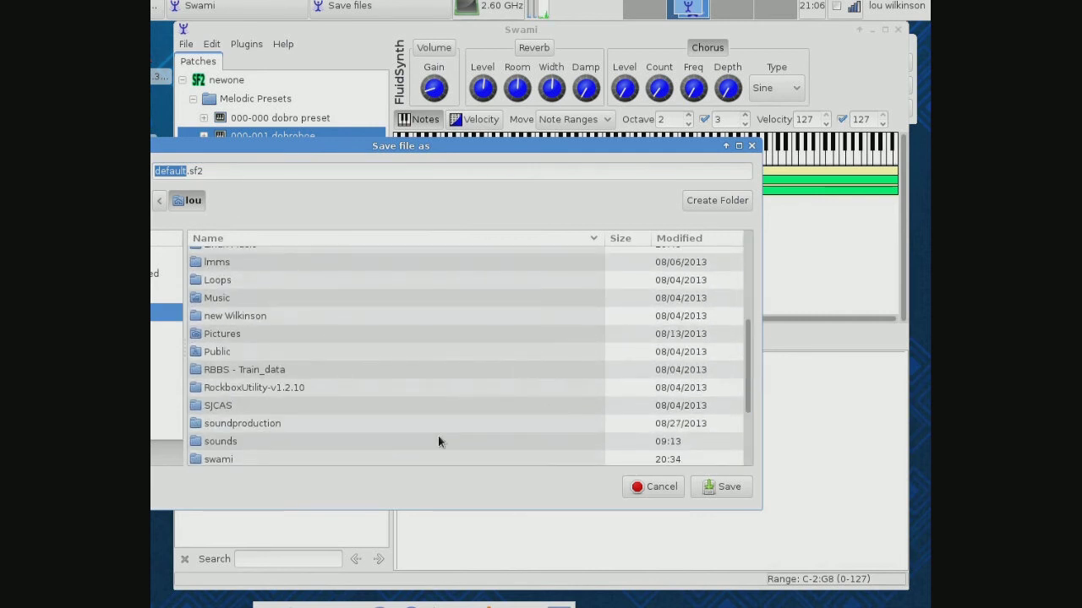
click(234, 457)
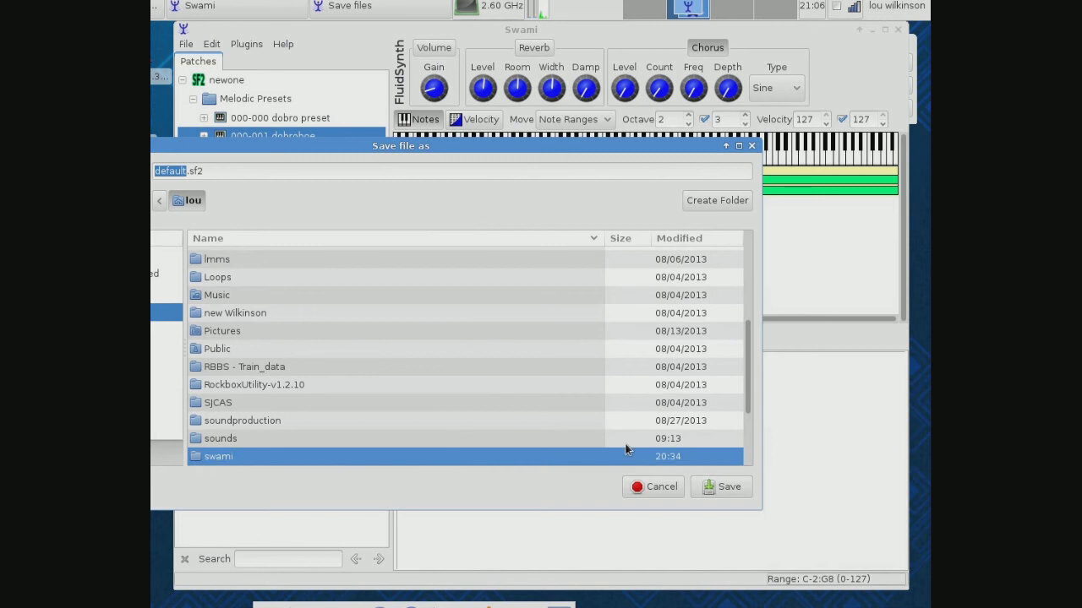
double_click(212, 459)
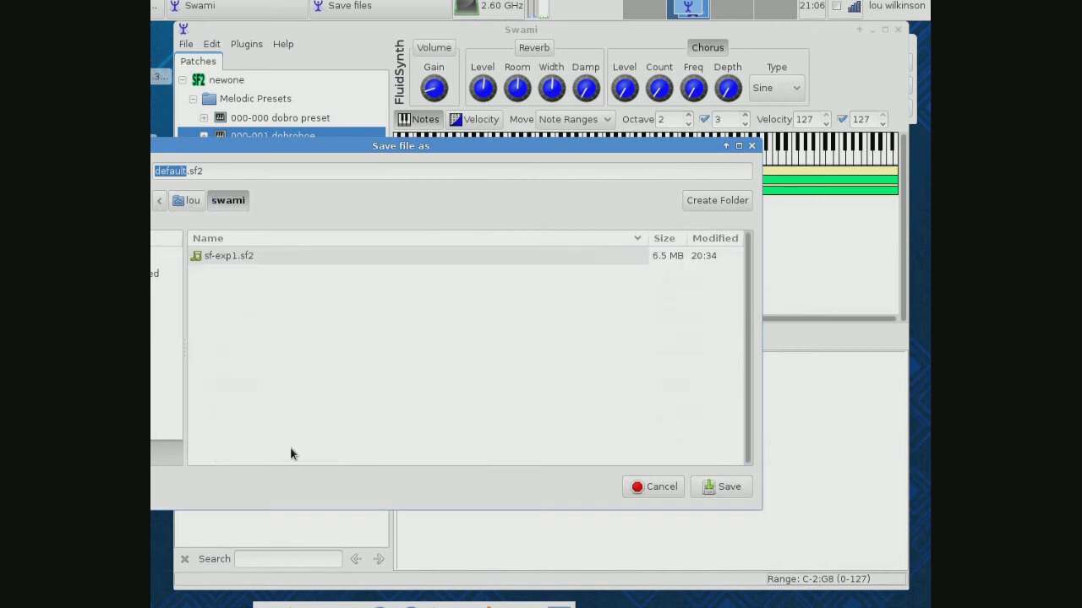
click(727, 488)
click(401, 152)
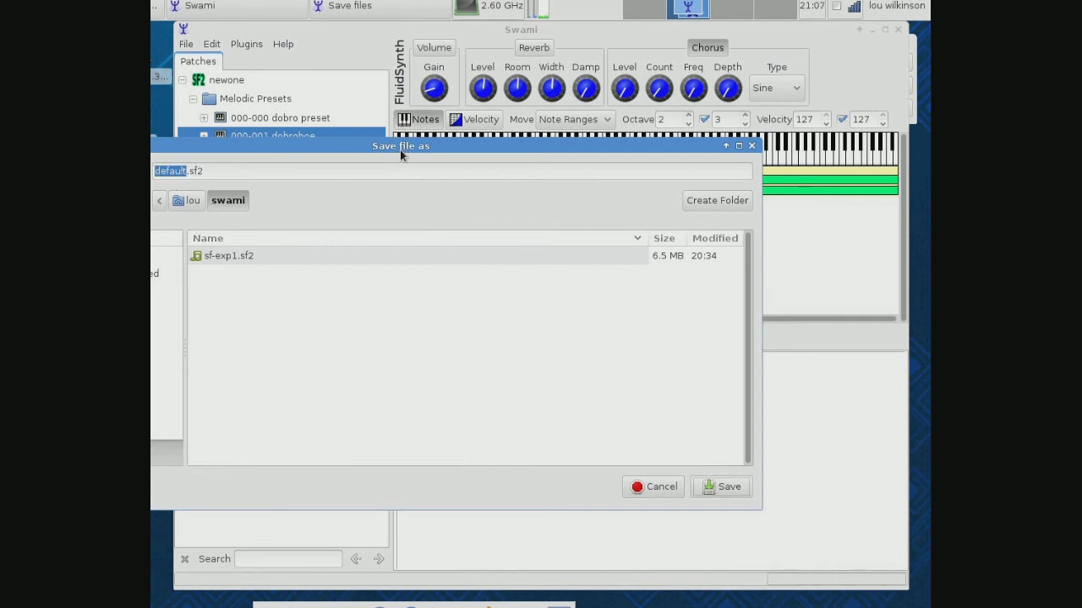
drag(396, 145, 507, 152)
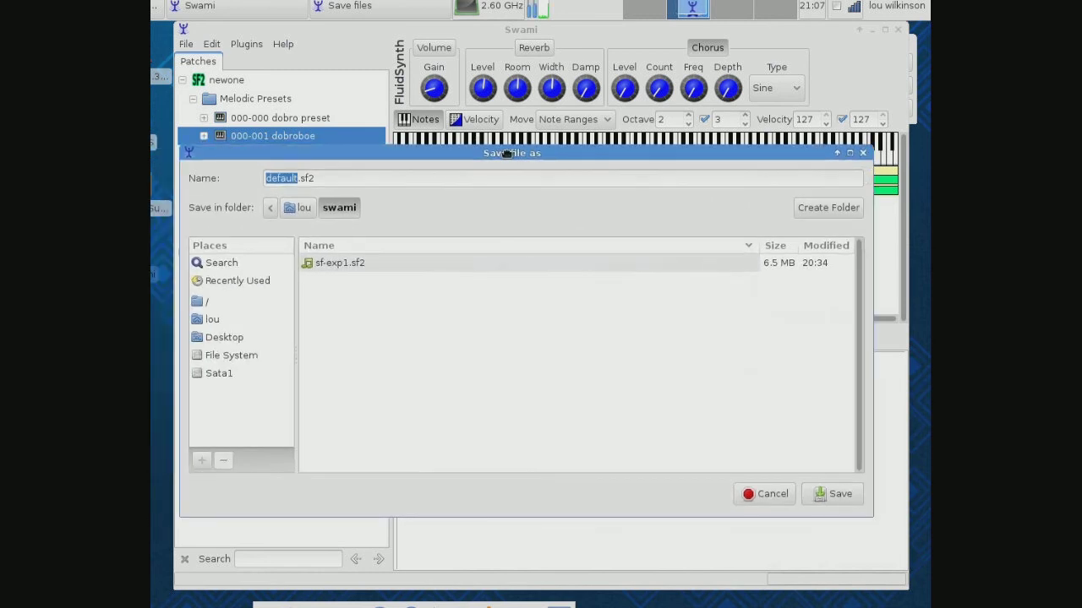
click(835, 497)
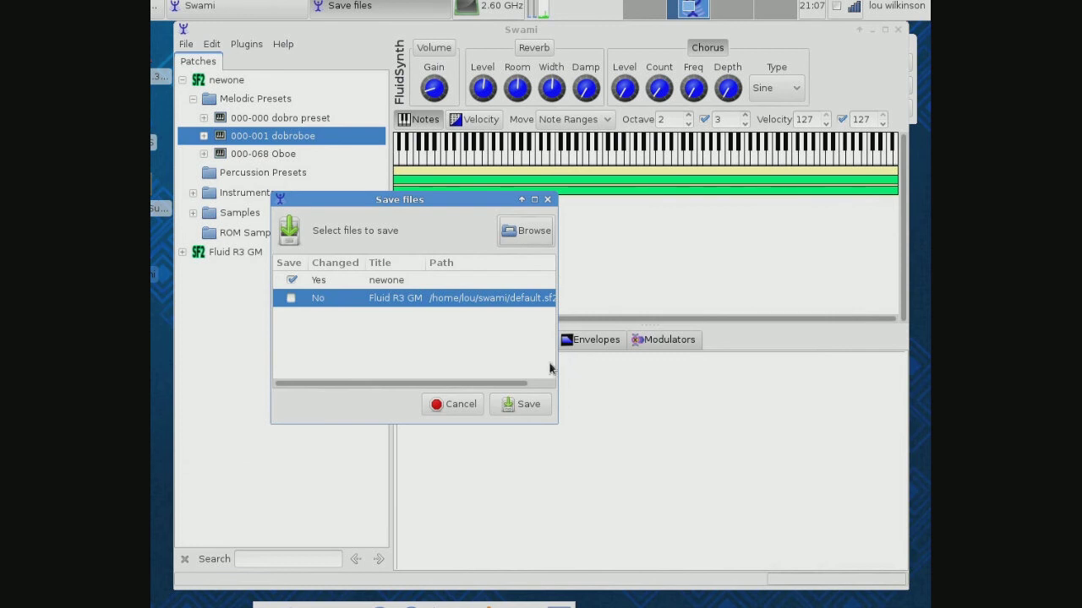
After the save error, re-pick default.sf2 in the swami folder as newone's save path
click(514, 406)
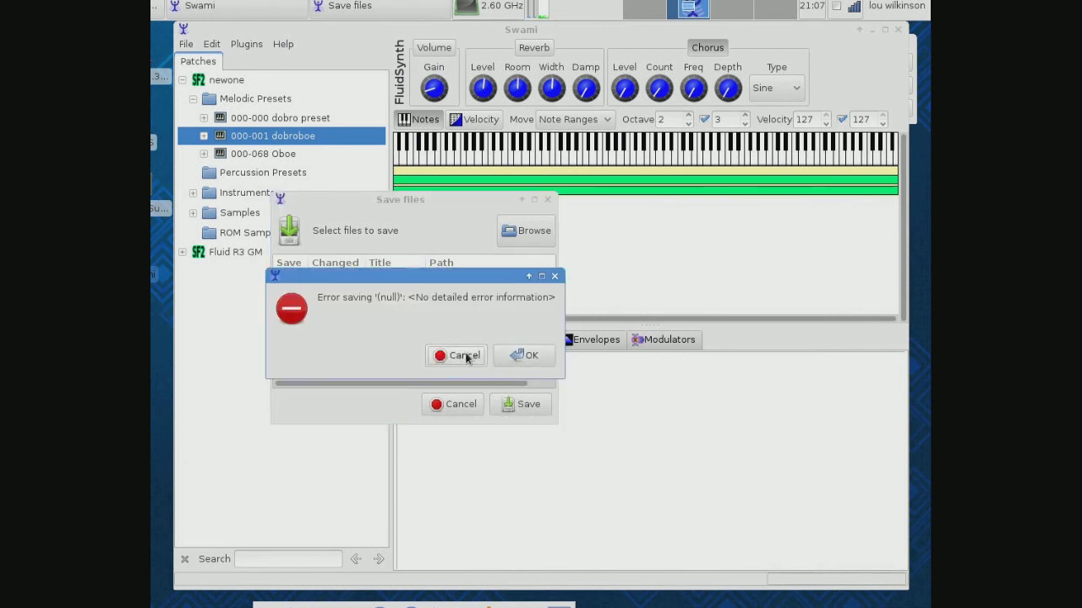
click(464, 357)
click(524, 231)
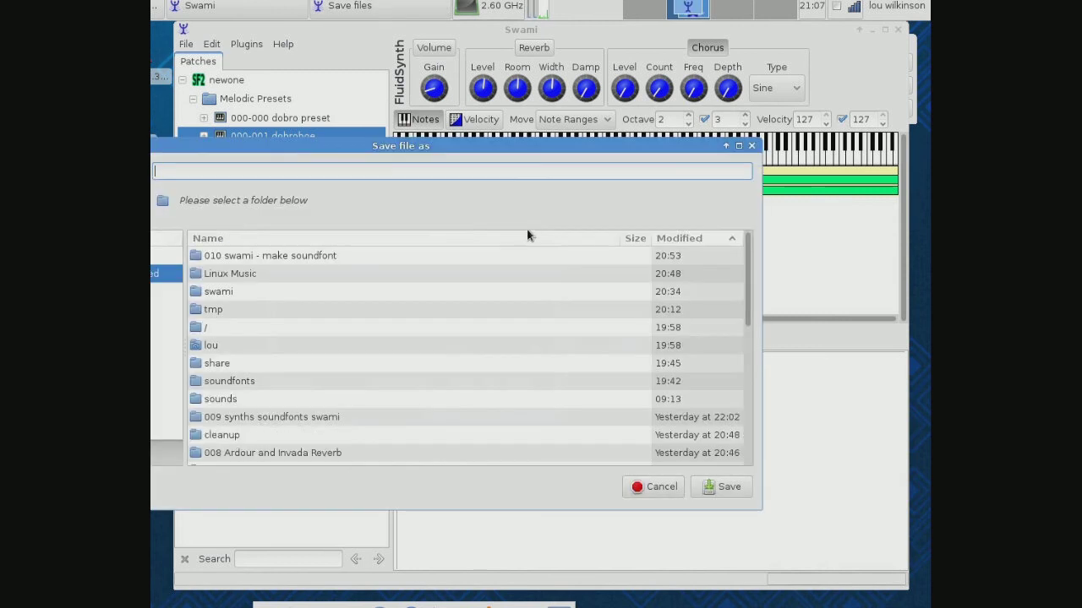
double_click(228, 291)
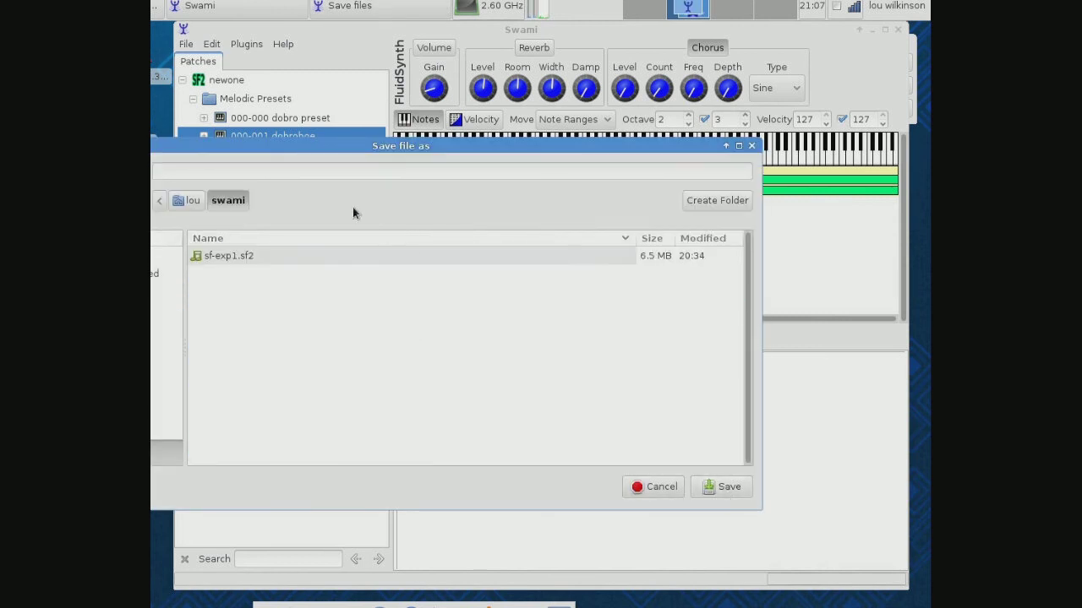
click(350, 178)
text(de)
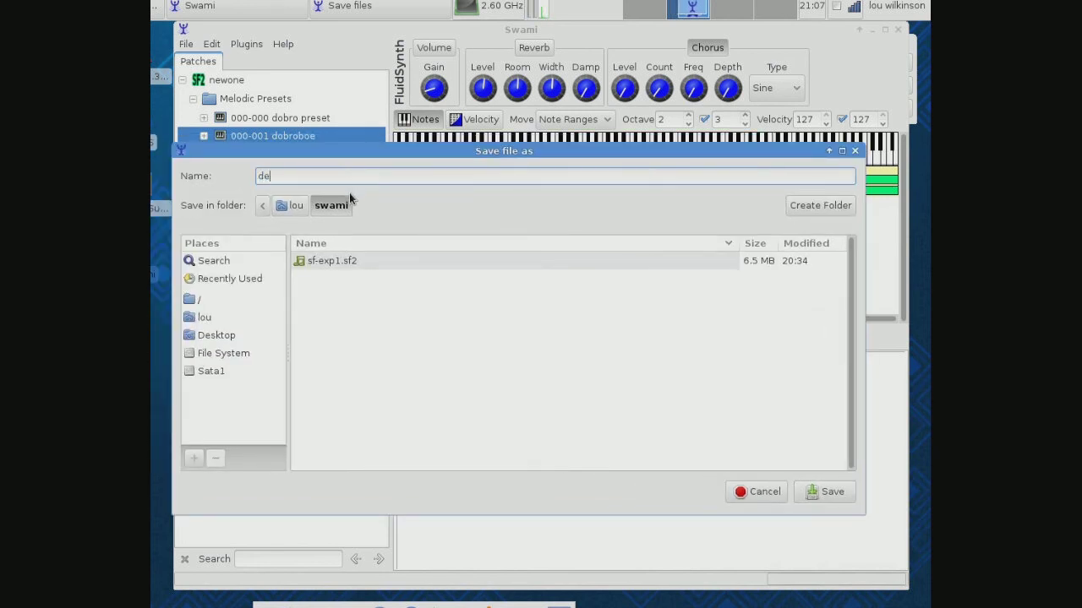
text(fault.sf2)
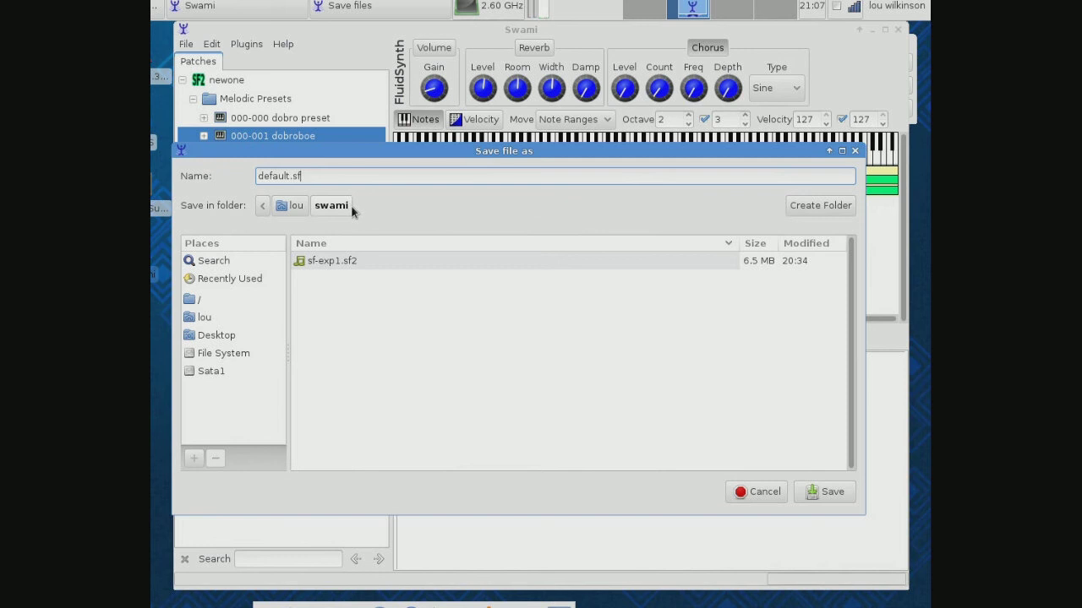
click(833, 499)
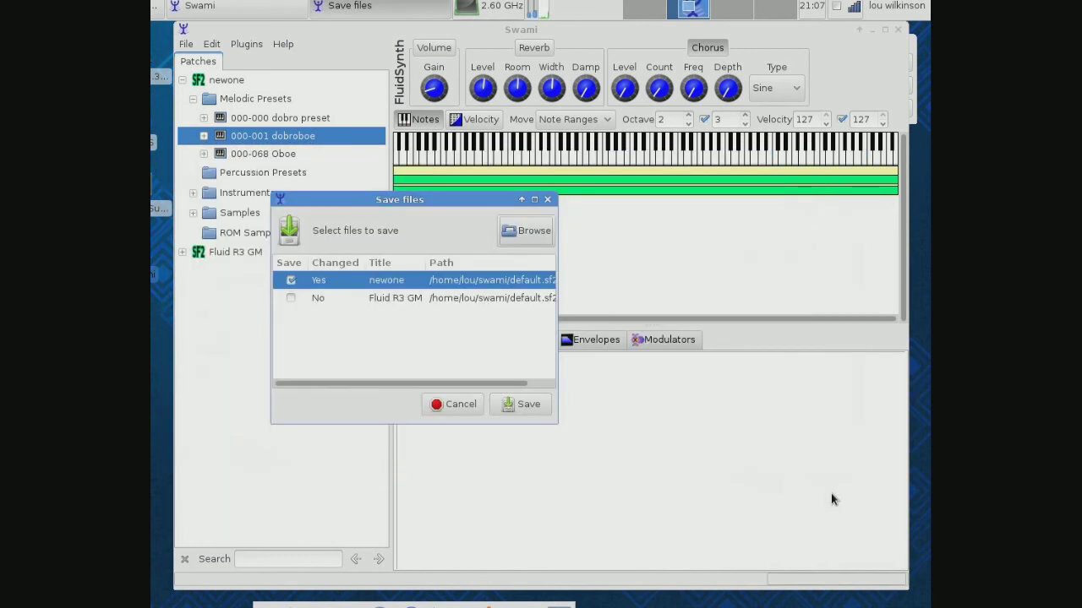
click(452, 406)
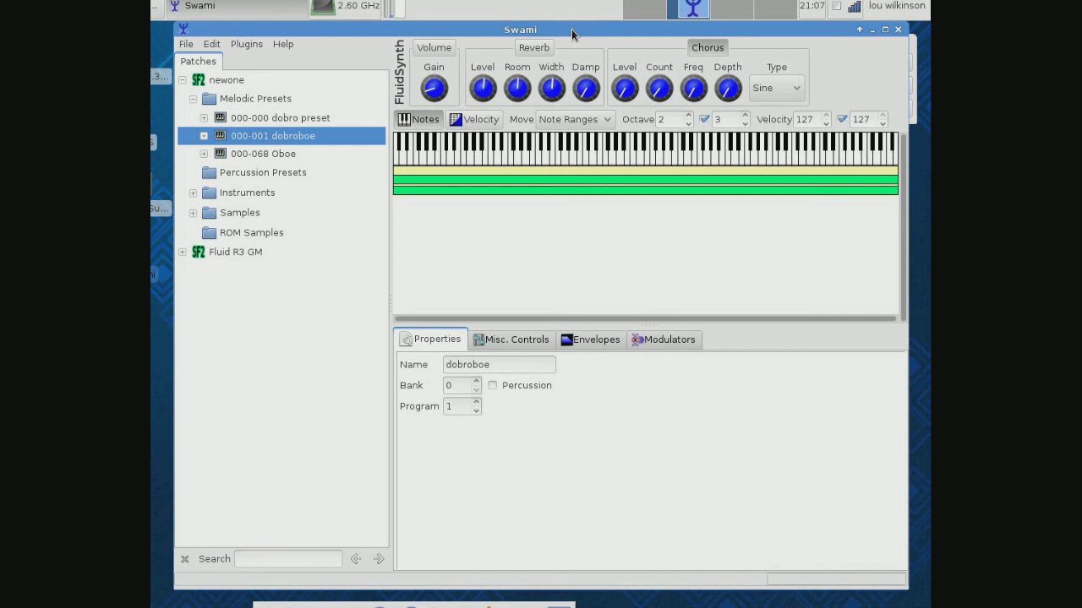
View the preset's Envelopes and Misc. Controls tabs, then expand Instruments and select dobro
click(606, 342)
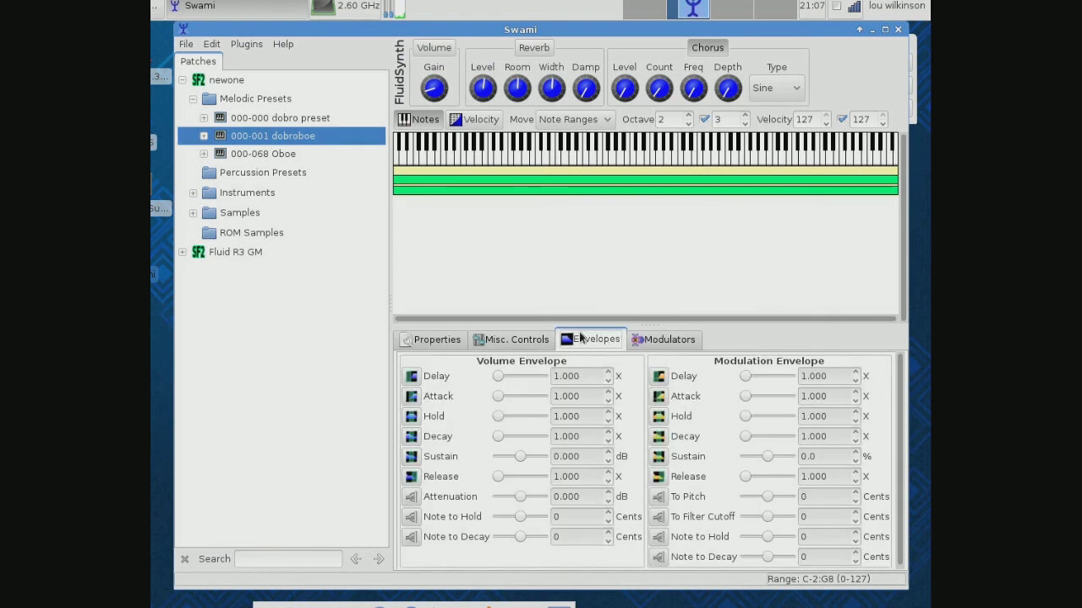
click(520, 342)
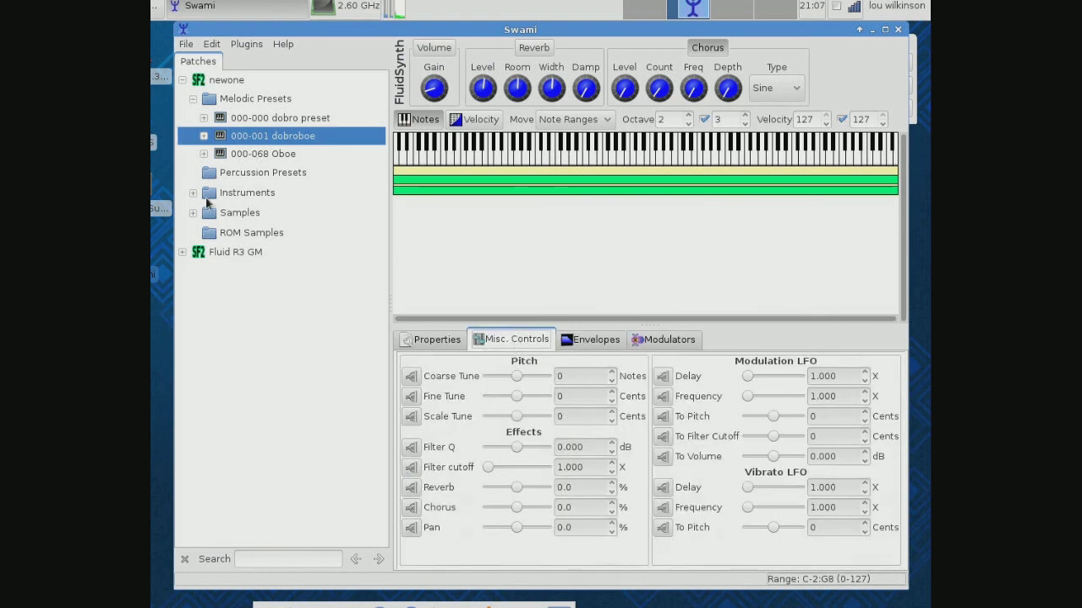
click(193, 194)
click(237, 213)
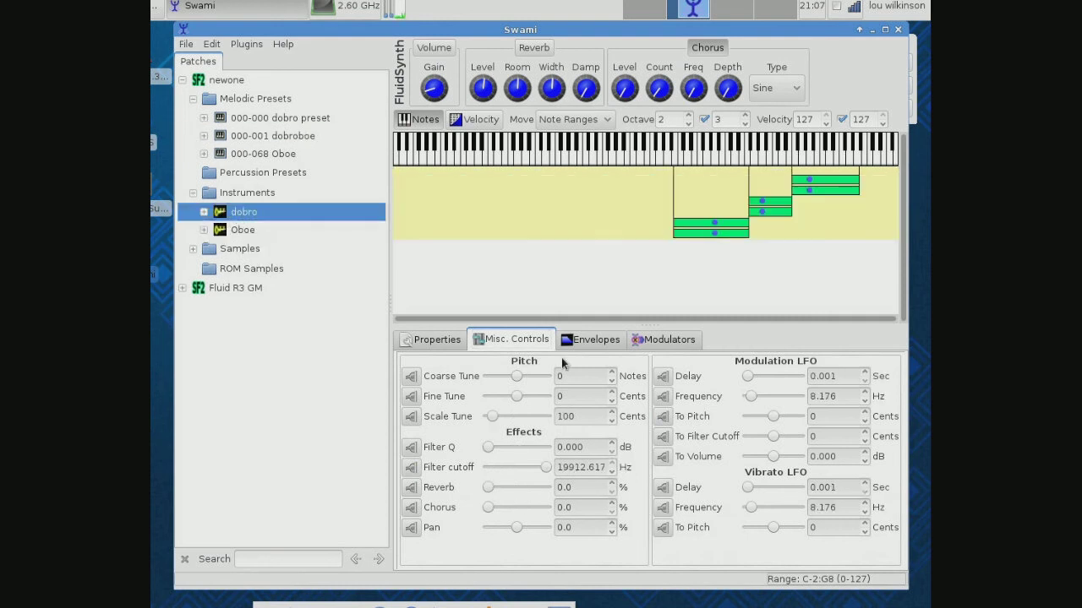
Browse dobro's Properties, Misc. Controls, Envelopes and Modulators tabs, then select the 000-000 dobro preset
click(429, 347)
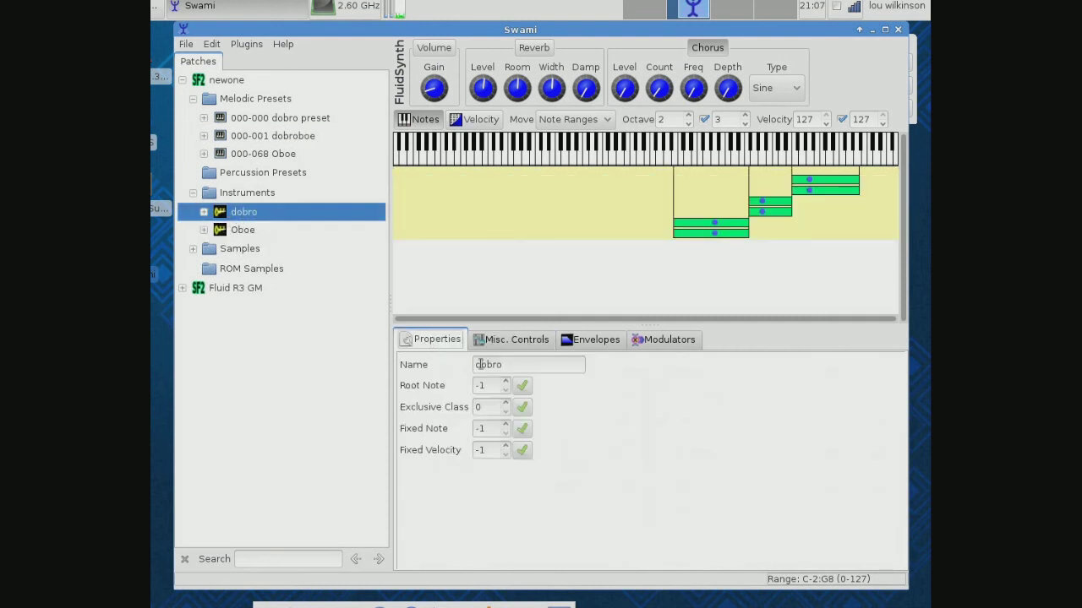
click(507, 347)
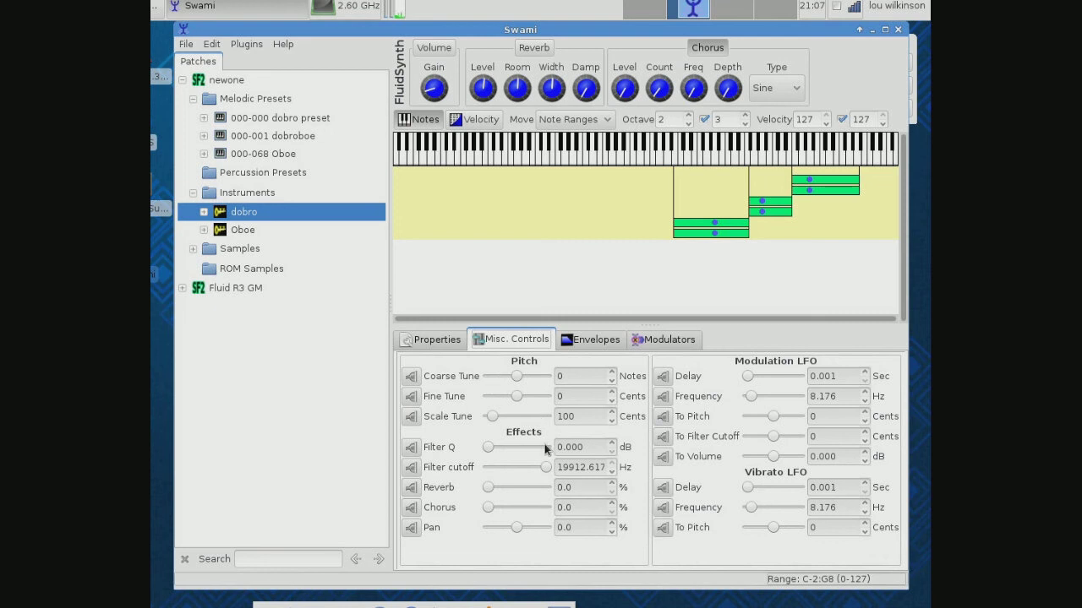
click(581, 341)
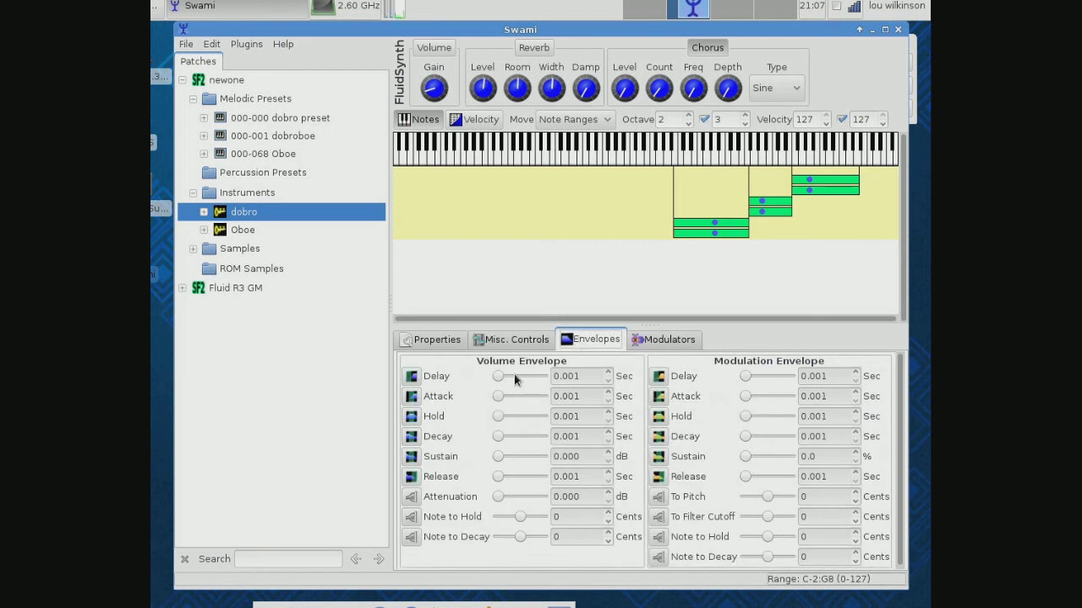
click(517, 343)
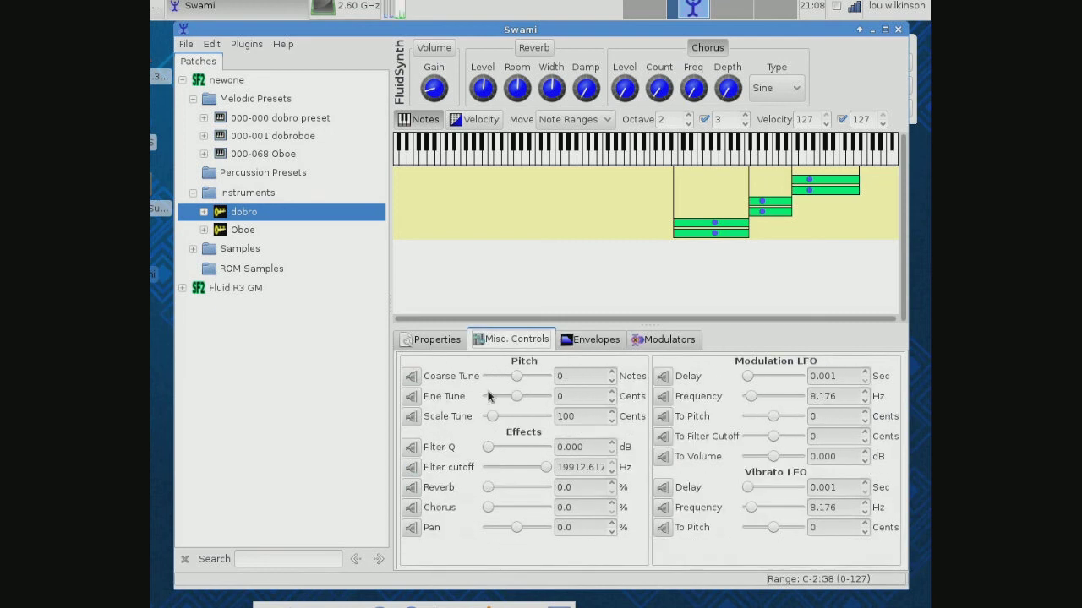
click(672, 341)
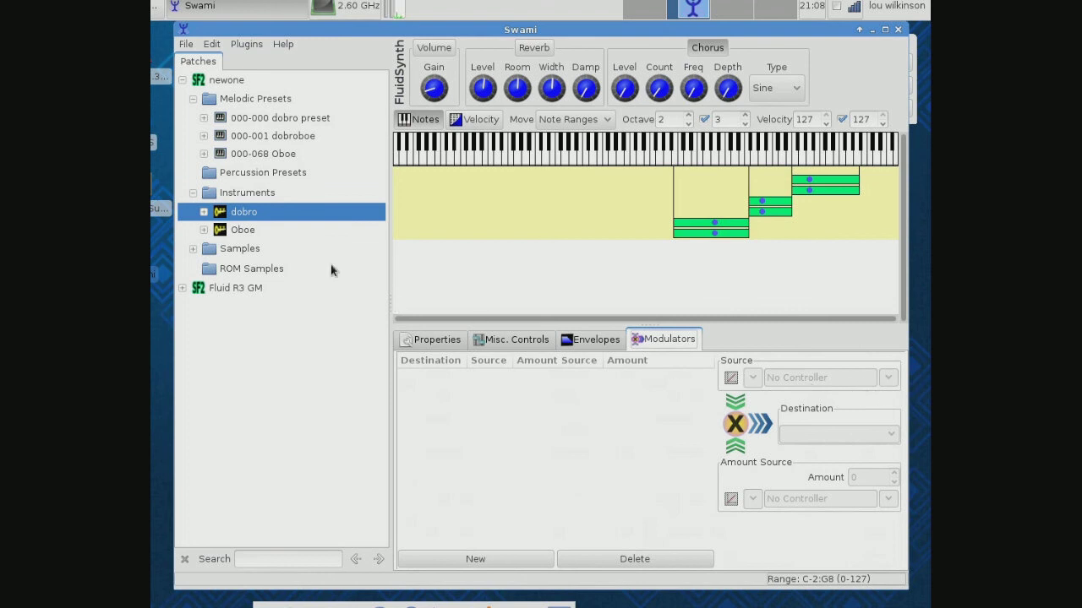
click(267, 120)
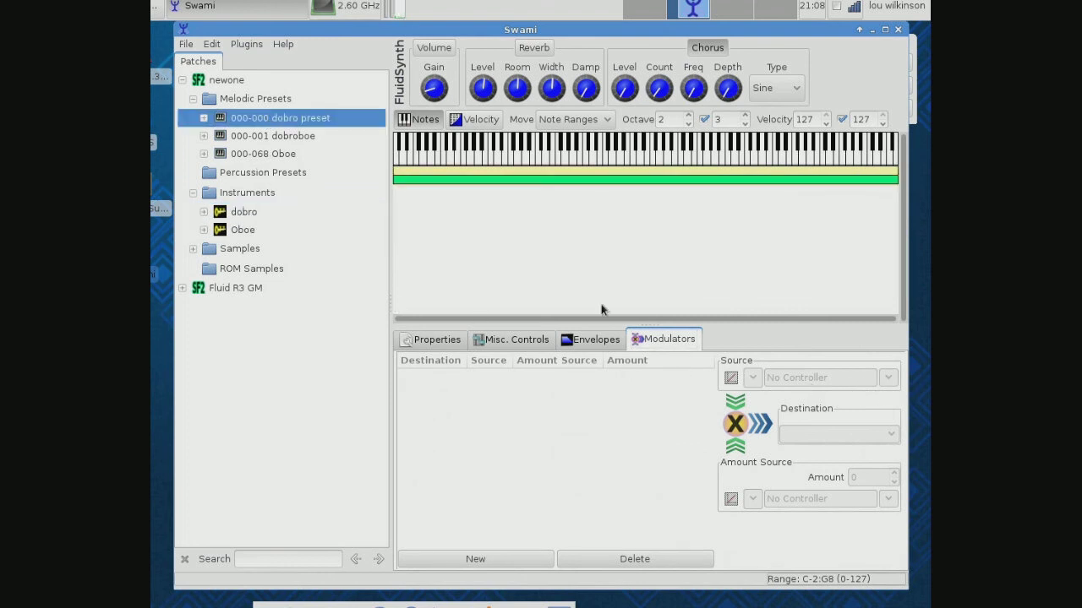
Review the dobro preset's pitch/effects, envelope and modulator settings
click(503, 343)
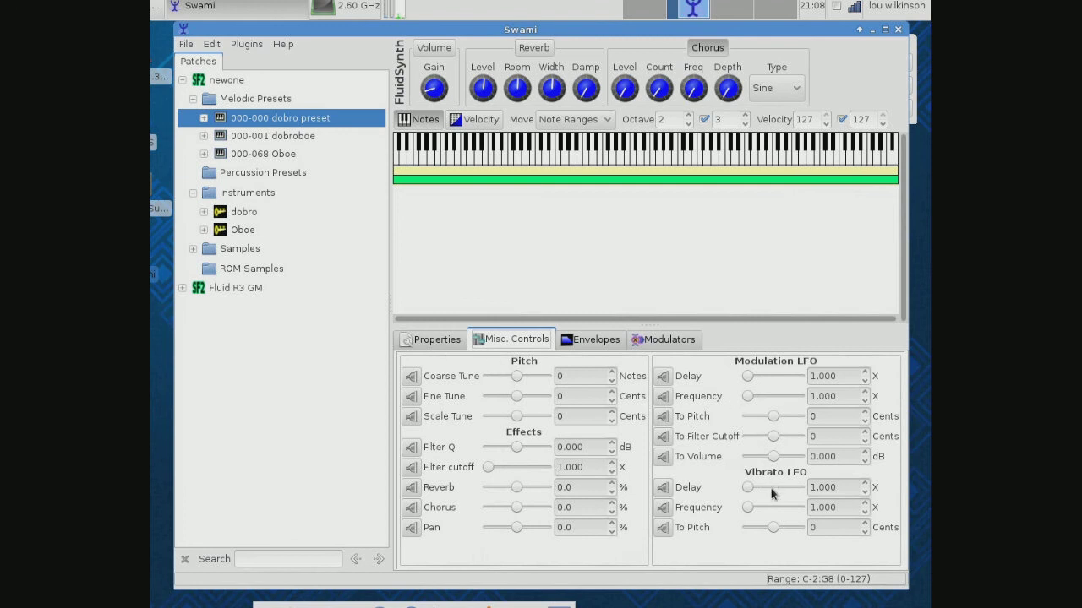
click(599, 342)
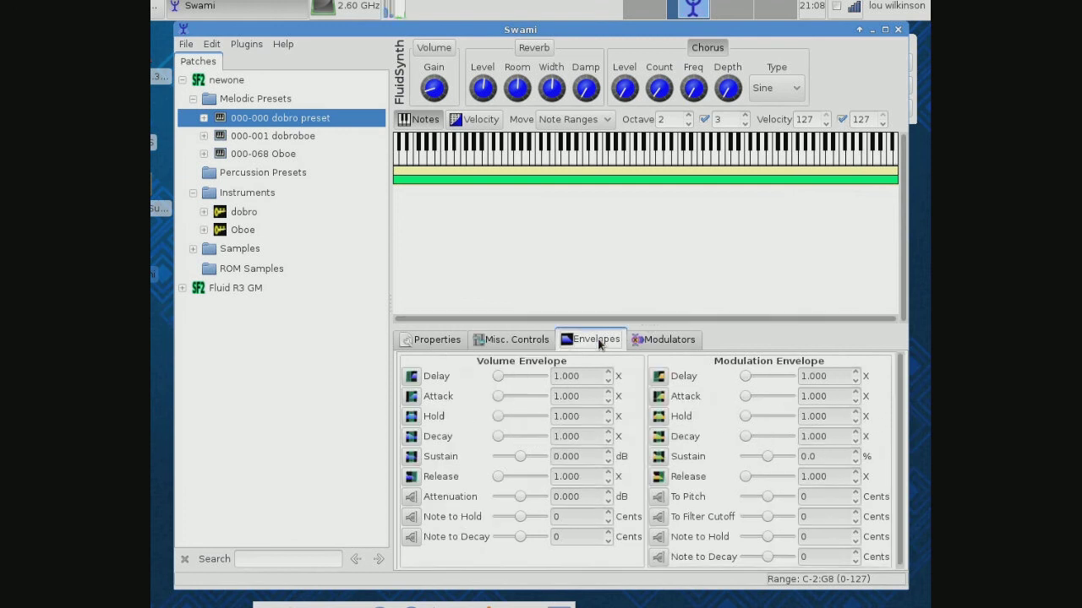
click(677, 346)
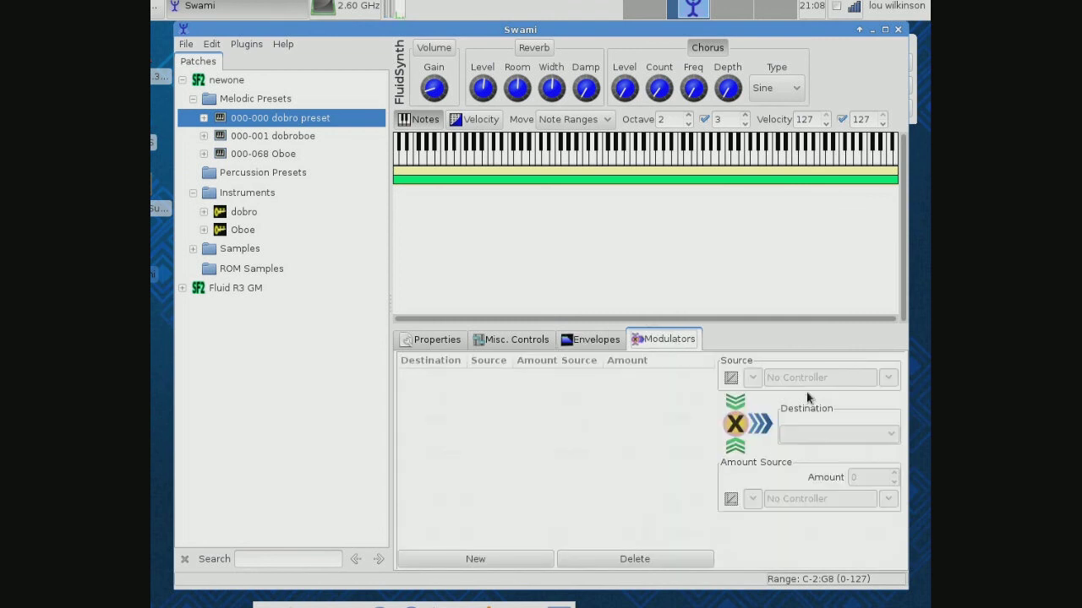
Add a new Sample Start Ofs modulator to the dobro preset, keeping No Controller as its source
click(498, 560)
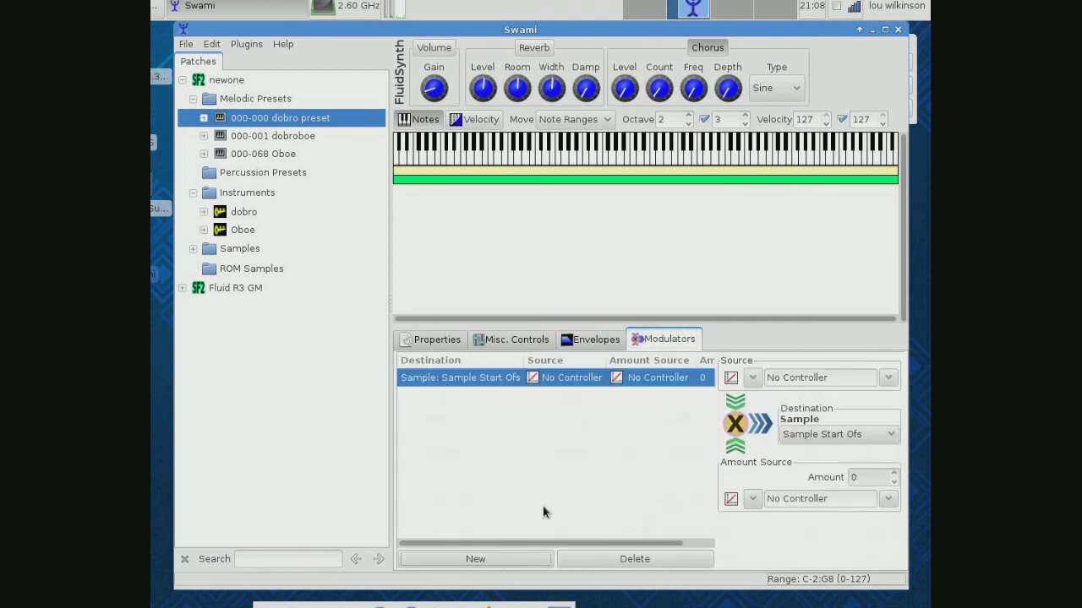
click(887, 377)
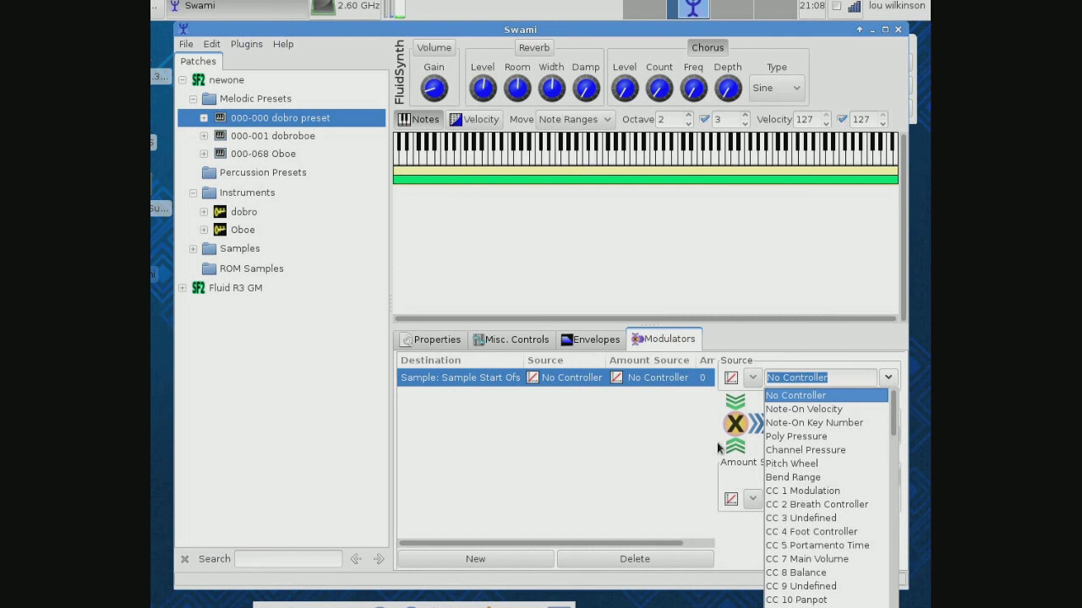
click(678, 457)
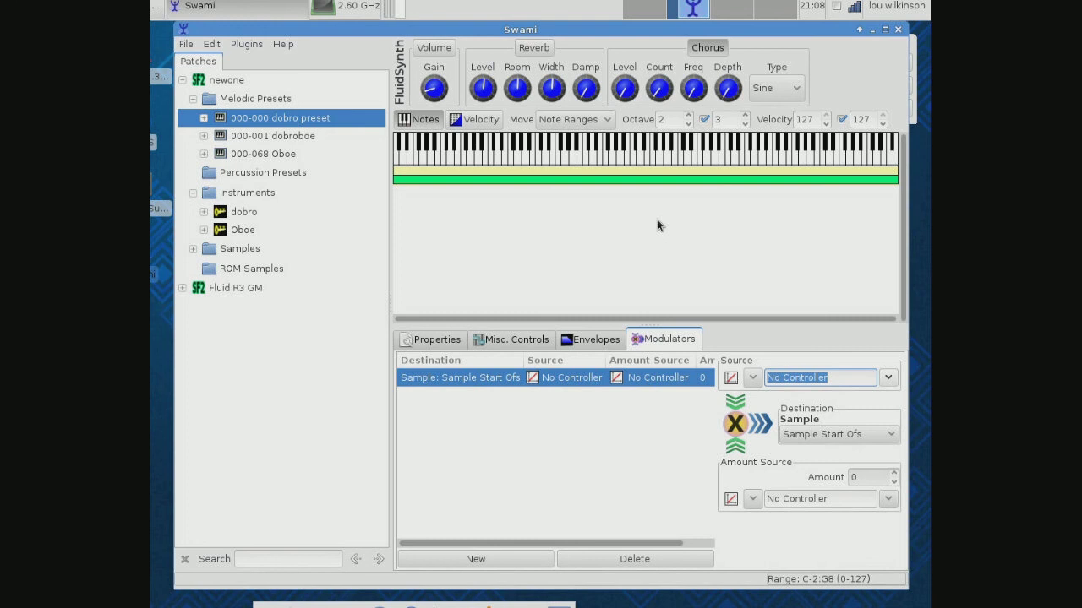
Quit Swami from the title bar, bringing up its closing prompt
click(898, 32)
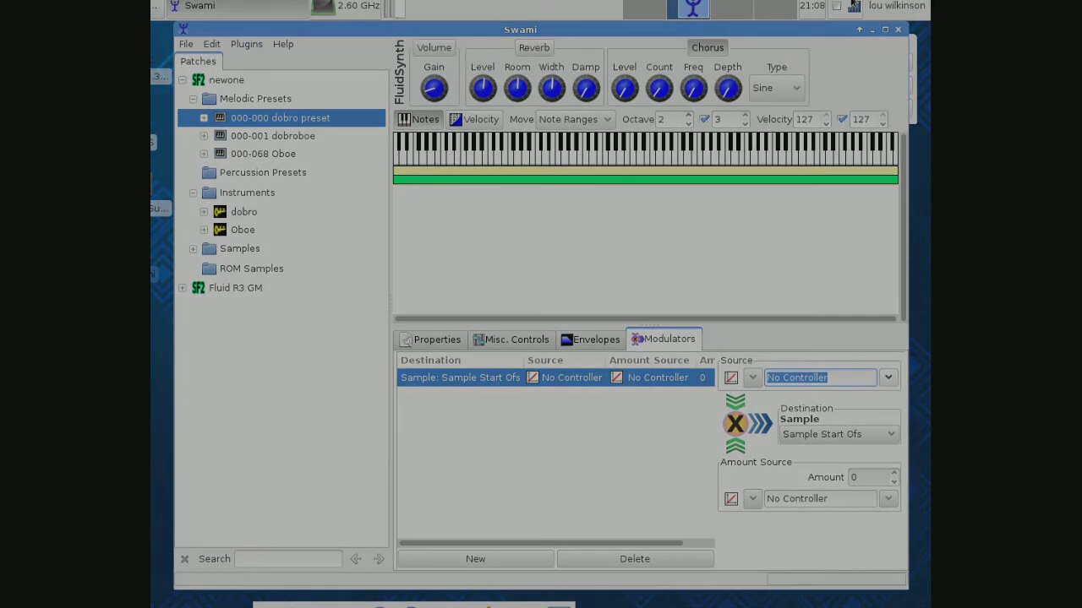